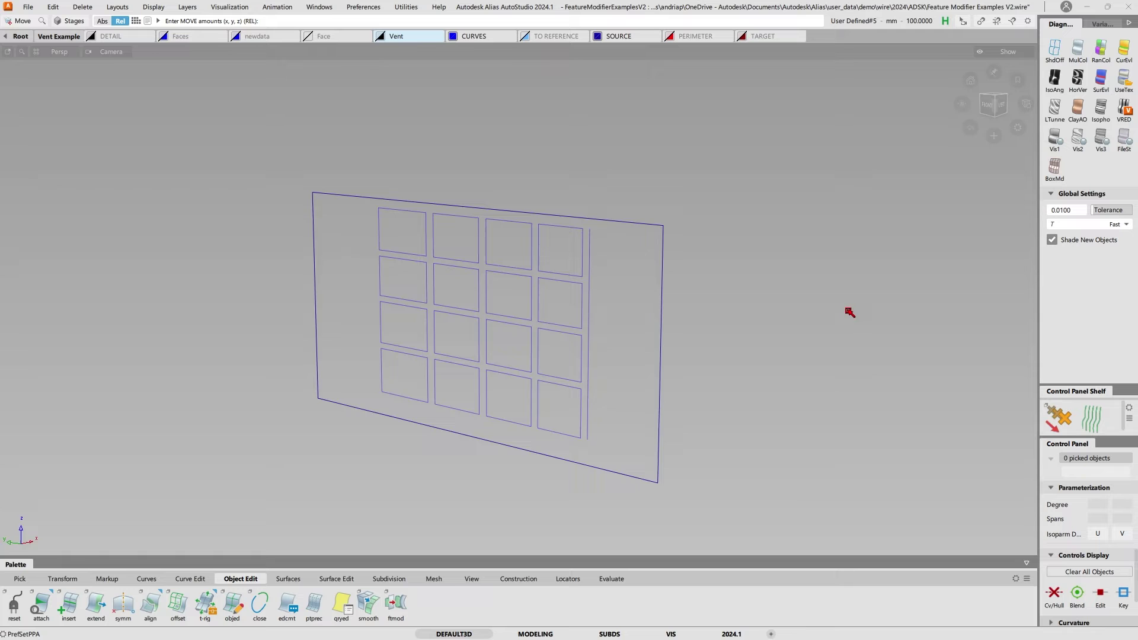
- Show the TARGET layer so the curved surface appears beside the flat vent grid
{"action": "left_click_drag", "start_coordinate": [850, 313], "coordinate": [866, 279], "text": "alt+shift"}
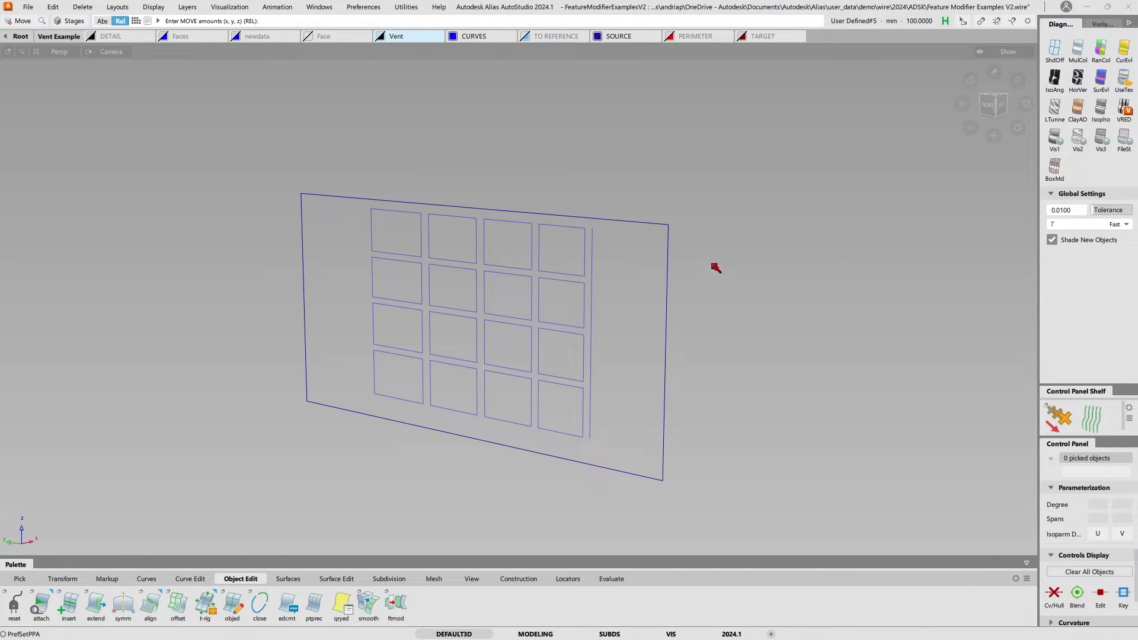
{"action": "left_click_drag", "start_coordinate": [706, 277], "coordinate": [492, 173], "text": "alt+shift"}
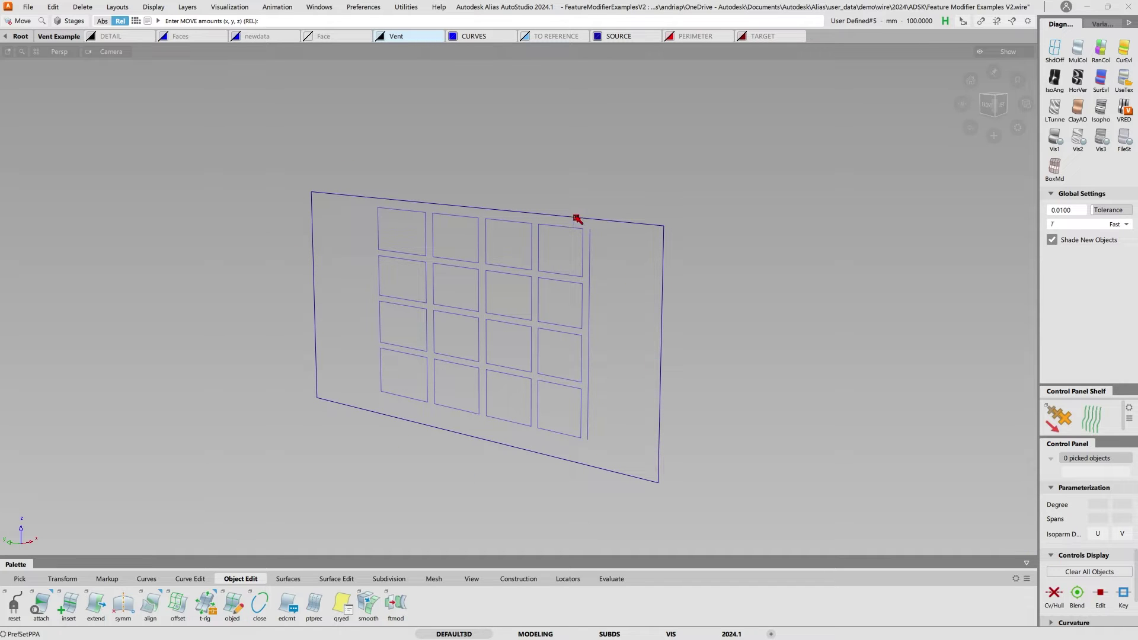
{"action": "left_click_drag", "start_coordinate": [859, 252], "coordinate": [765, 247], "text": "alt+shift"}
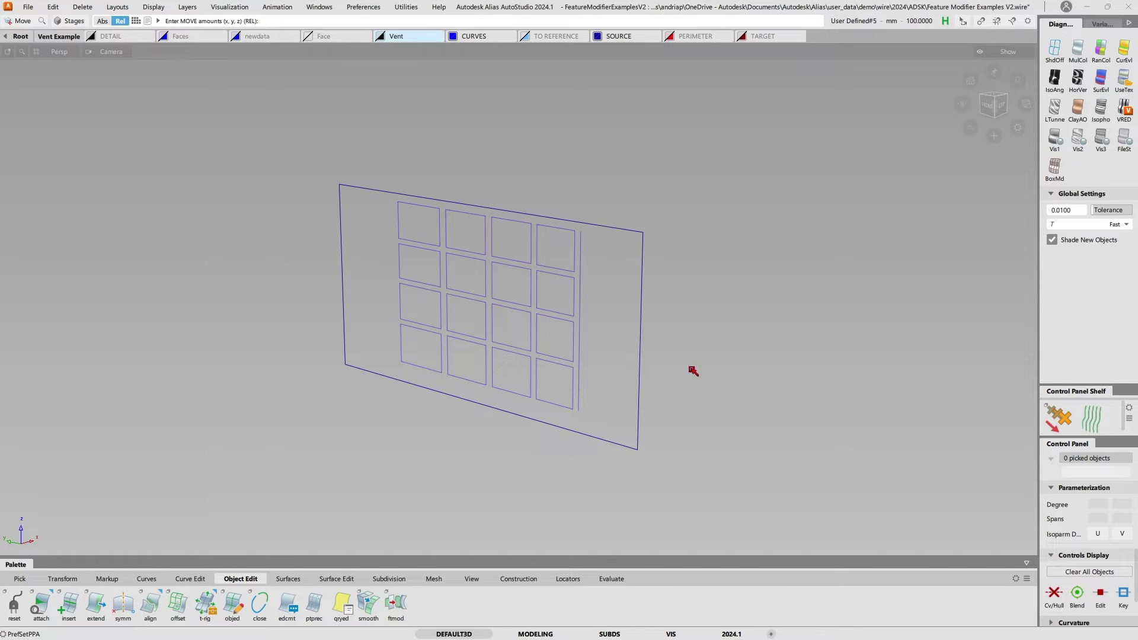
{"action": "left_click_drag", "start_coordinate": [610, 223], "coordinate": [534, 235], "text": "alt+shift"}
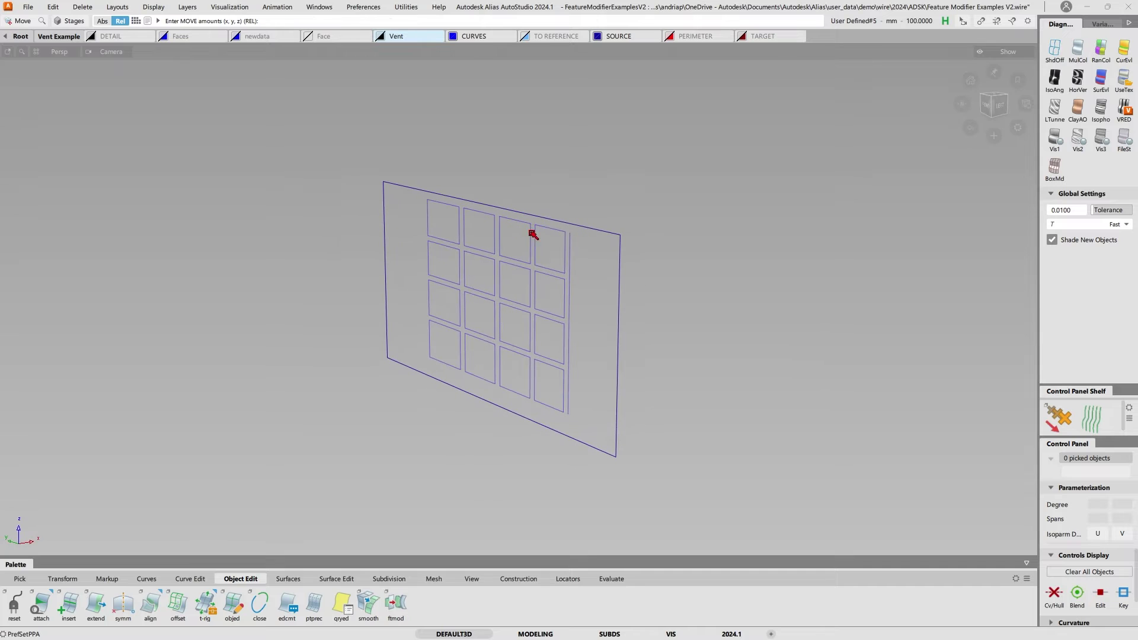
{"action": "left_click_drag", "start_coordinate": [263, 286], "coordinate": [340, 303], "text": "alt+shift"}
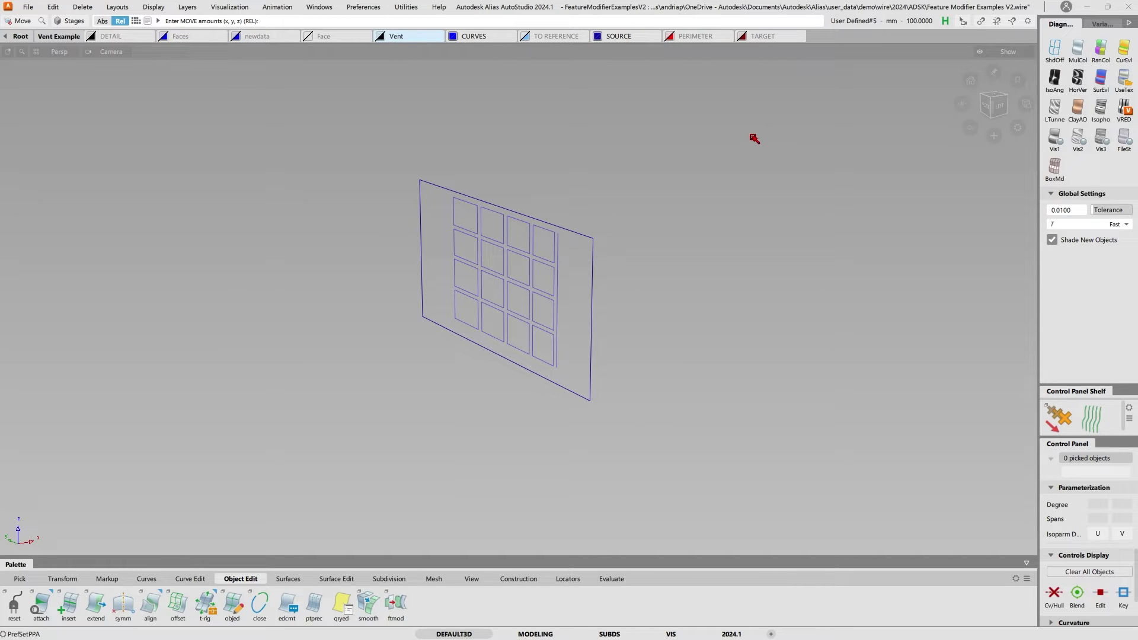
{"action": "left_click", "coordinate": [743, 37]}
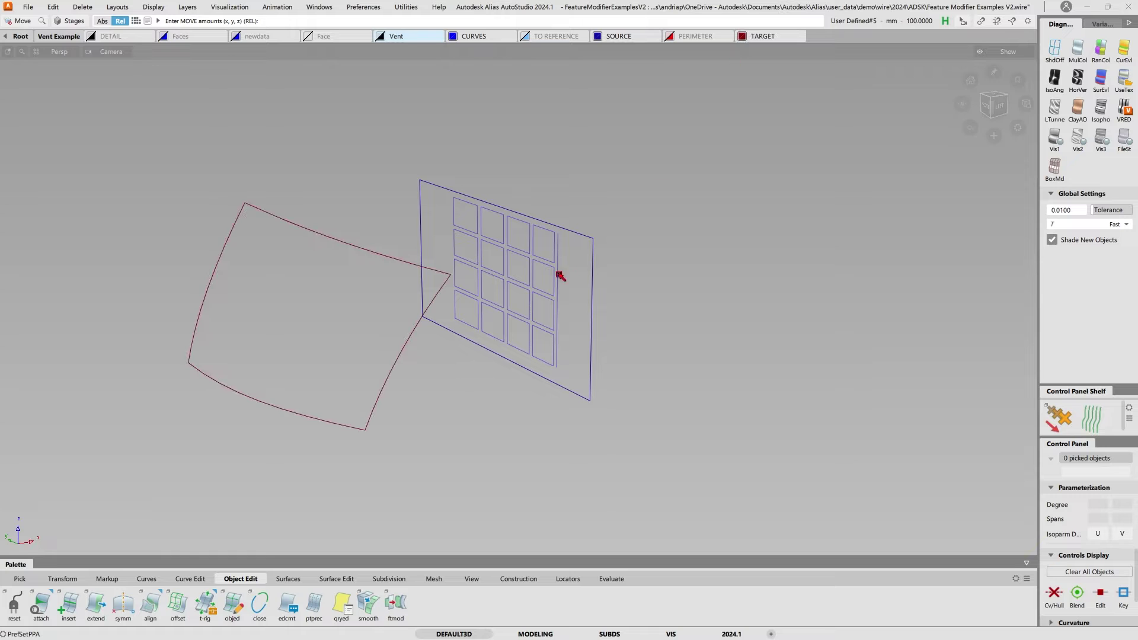
{"action": "left_click_drag", "start_coordinate": [559, 271], "coordinate": [483, 261], "text": "alt+shift"}
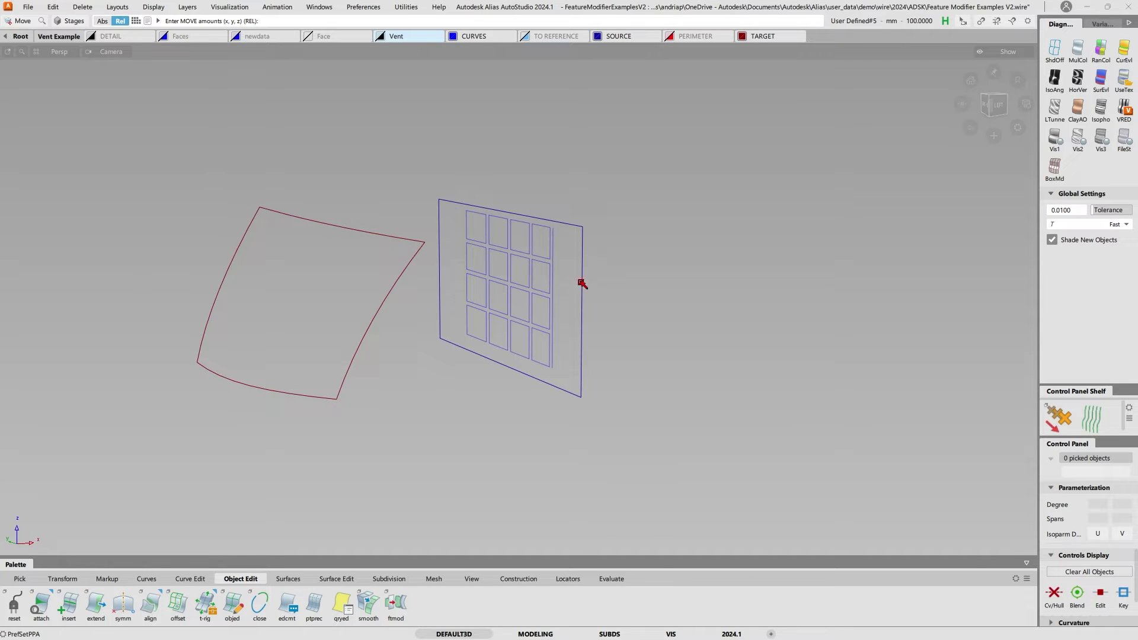
{"action": "left_click_drag", "start_coordinate": [359, 233], "coordinate": [369, 221], "text": "alt+shift"}
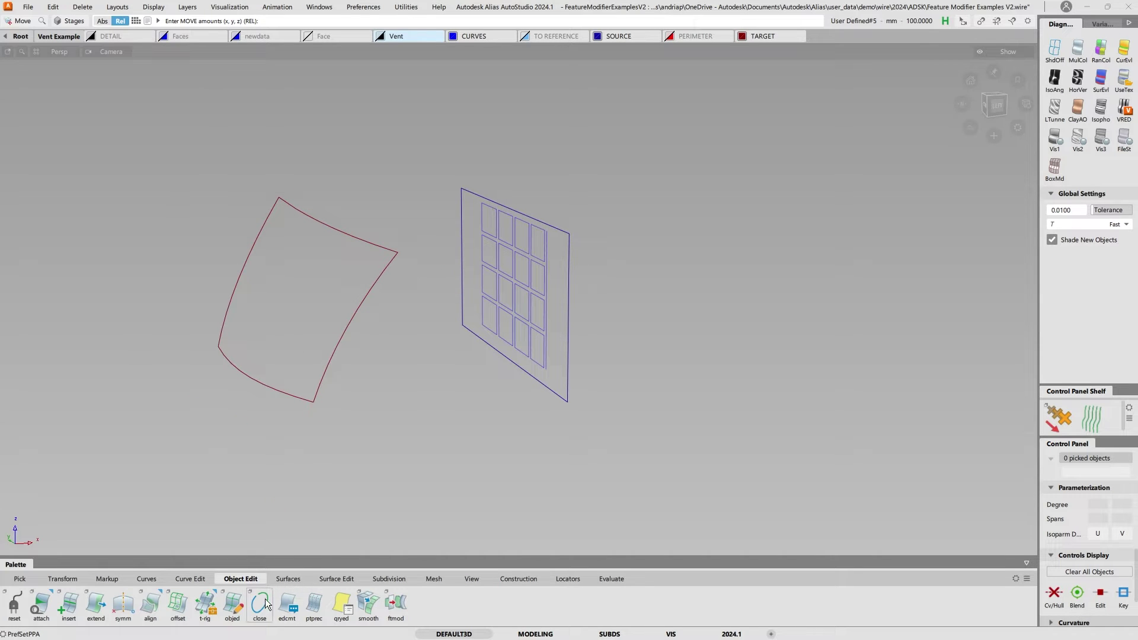
- Start Feature Modifier, reset its options to the defaults and move its control window clear of the geometry
{"action": "left_click", "coordinate": [398, 609]}
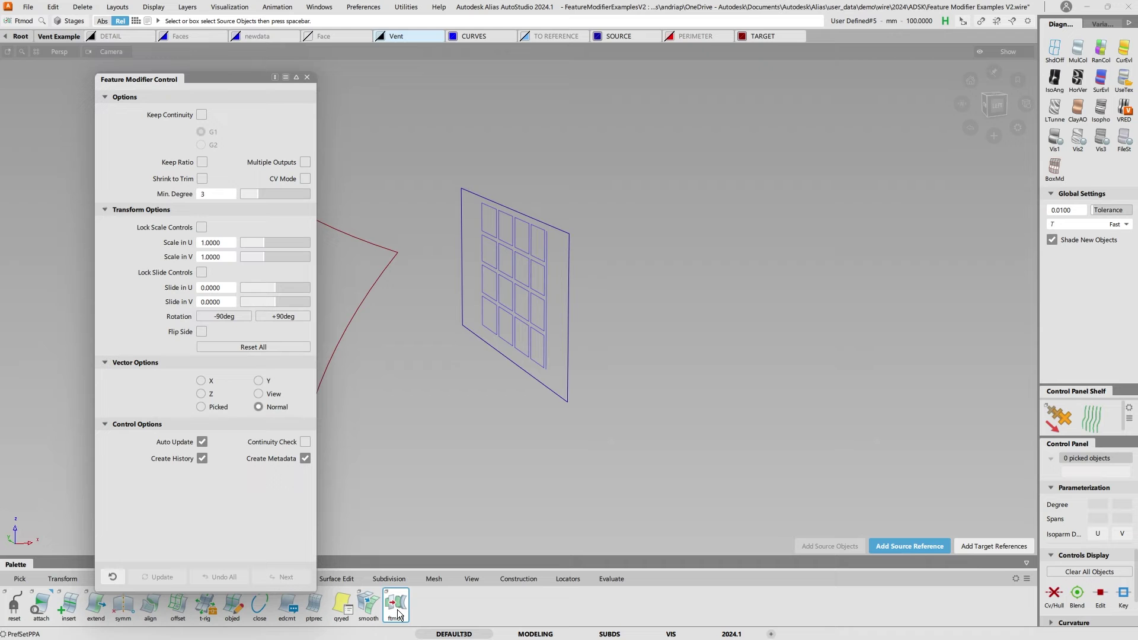
{"action": "left_click", "coordinate": [113, 577]}
{"action": "left_click", "coordinate": [509, 440]}
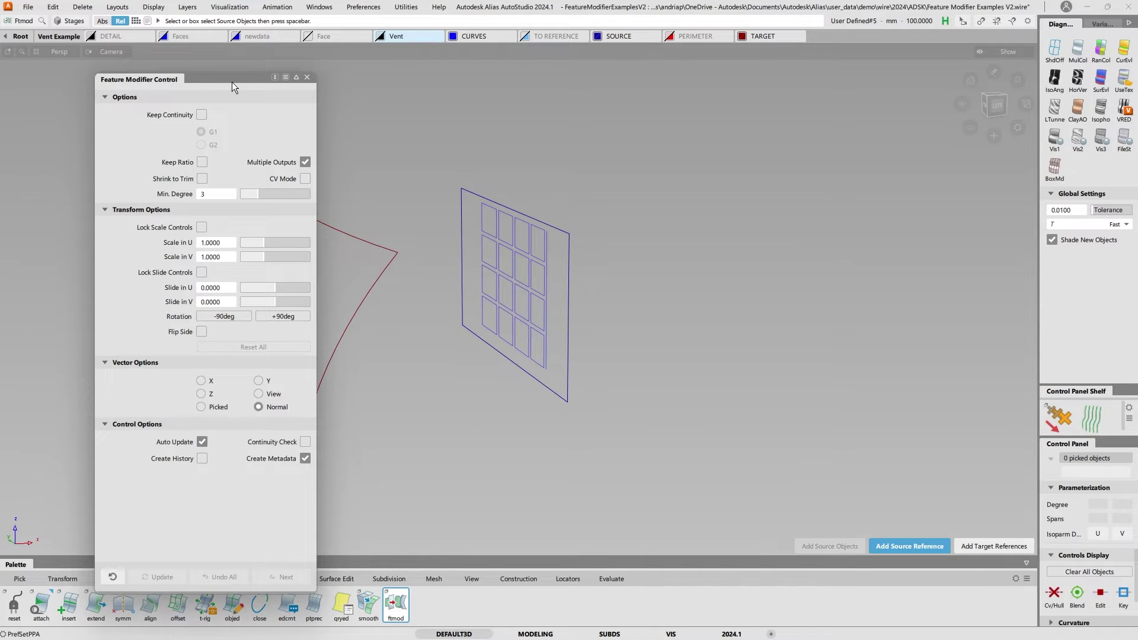
{"action": "left_click_drag", "start_coordinate": [232, 82], "coordinate": [876, 72]}
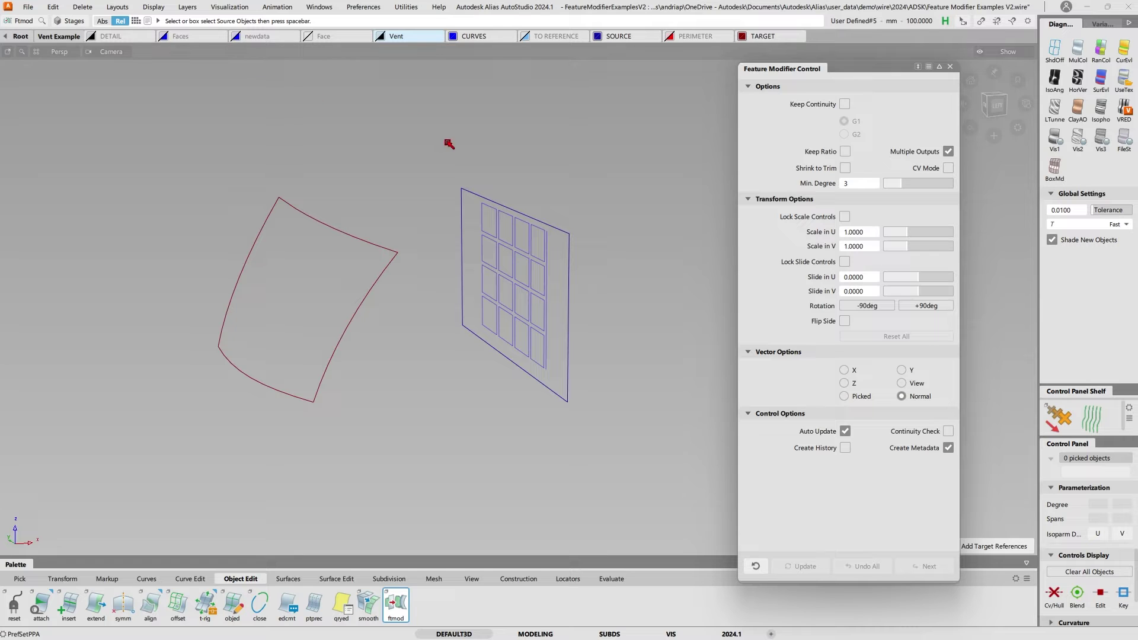
- Map the vent grid curves onto the curved TARGET surface, using the flat surface as source reference
{"action": "left_click_drag", "start_coordinate": [449, 155], "coordinate": [615, 463]}
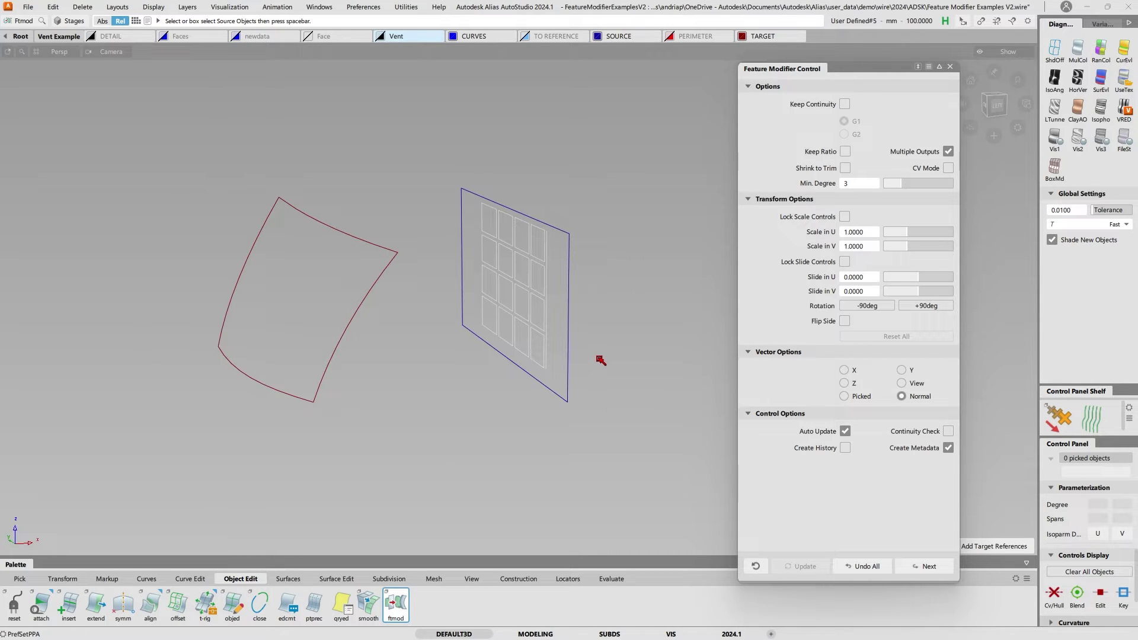
{"action": "key", "text": "space"}
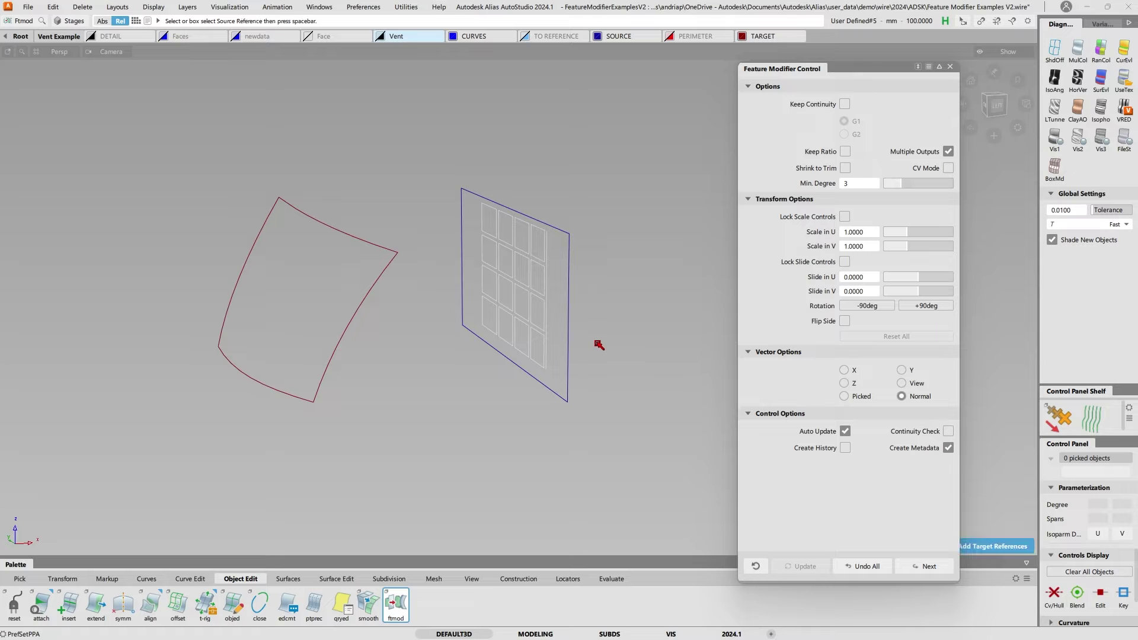
{"action": "left_click", "coordinate": [571, 240]}
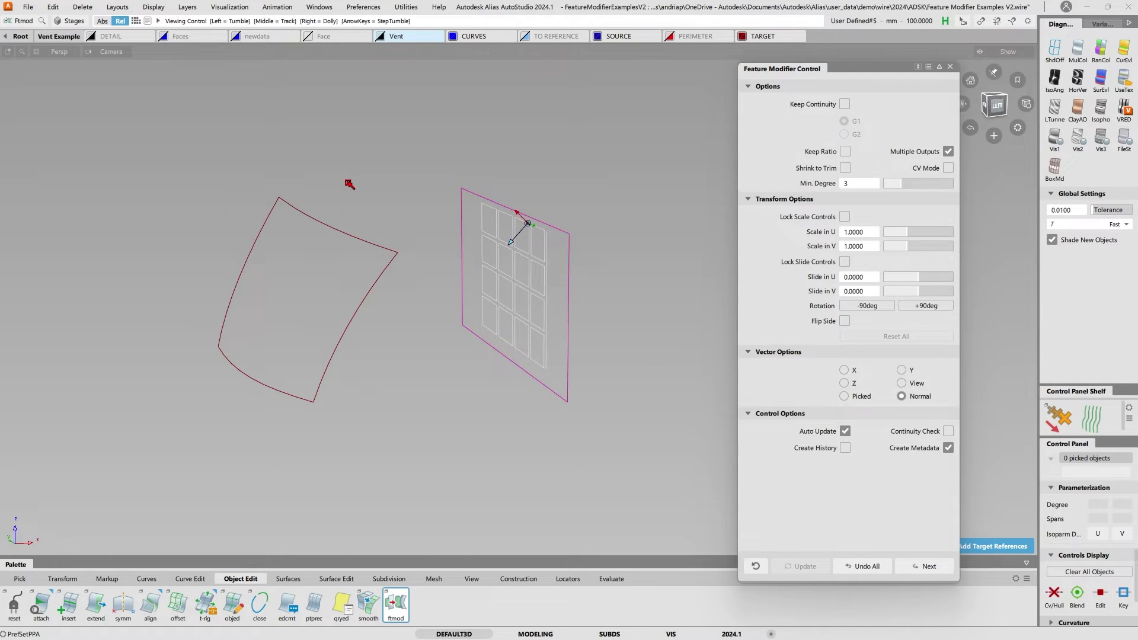
{"action": "left_click_drag", "start_coordinate": [351, 184], "coordinate": [399, 180], "text": "alt+shift"}
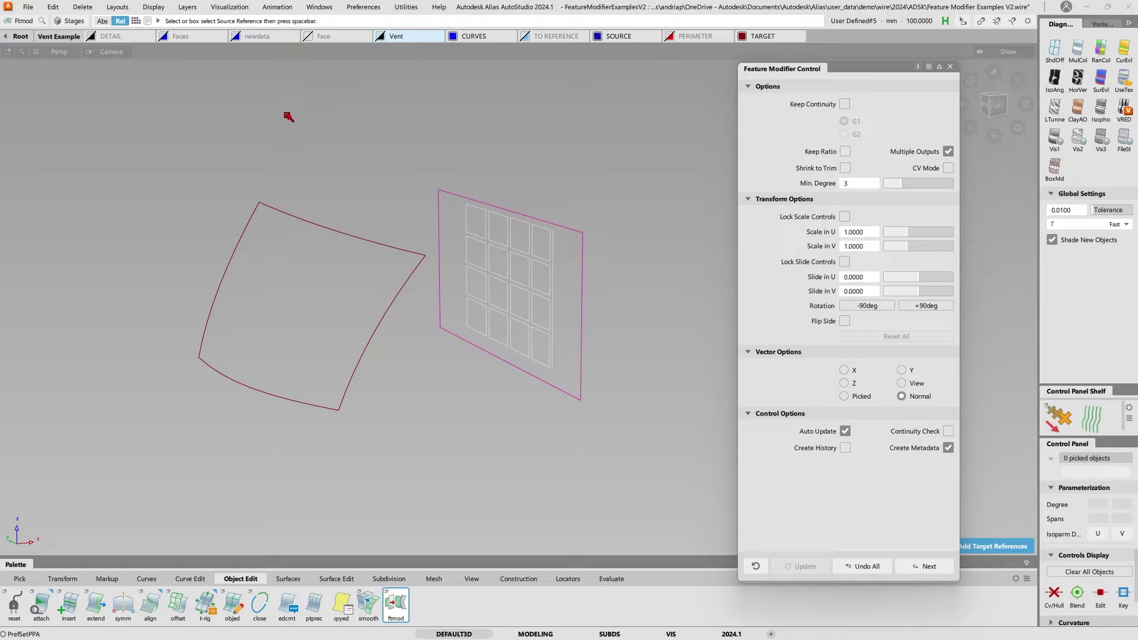
{"action": "key", "text": "space"}
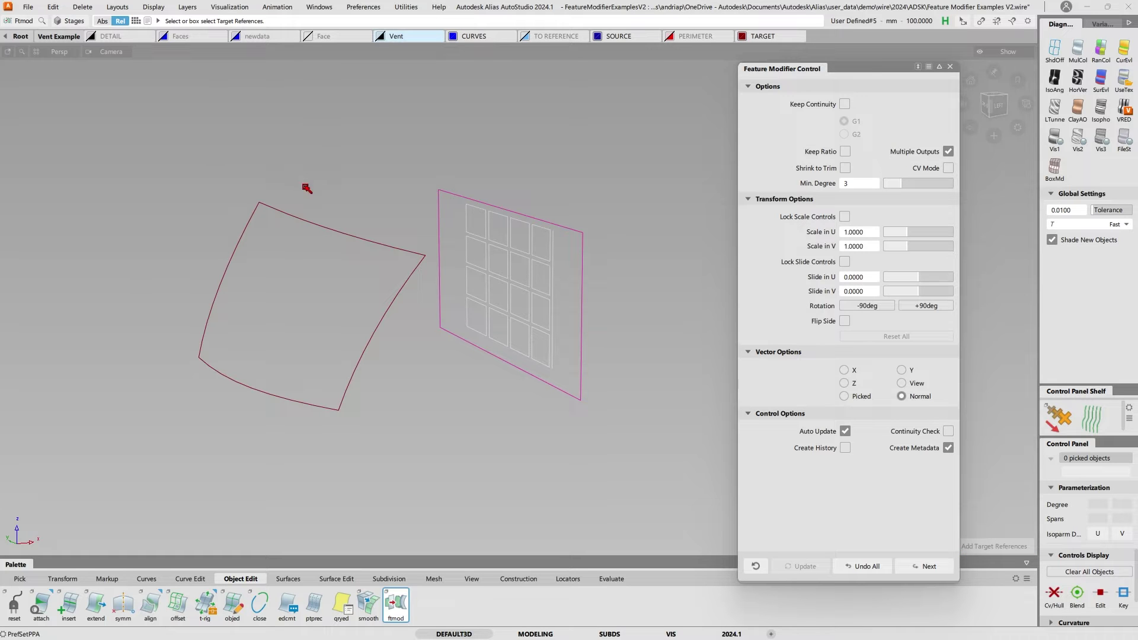
{"action": "left_click", "coordinate": [333, 231]}
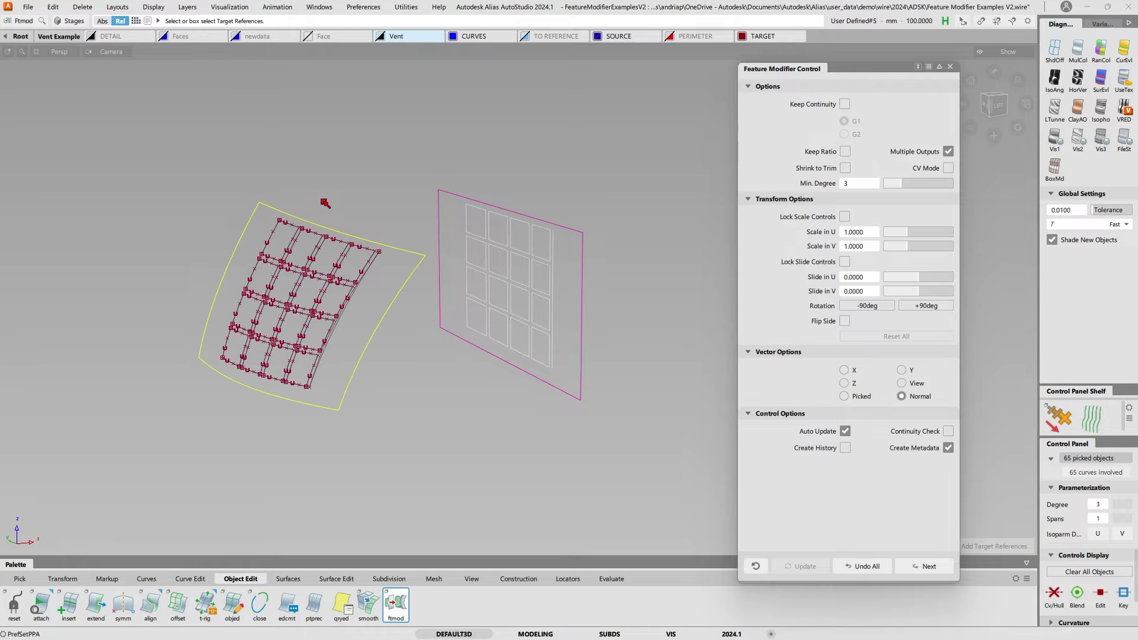
{"action": "left_click_drag", "start_coordinate": [326, 198], "coordinate": [509, 261], "text": "alt+shift"}
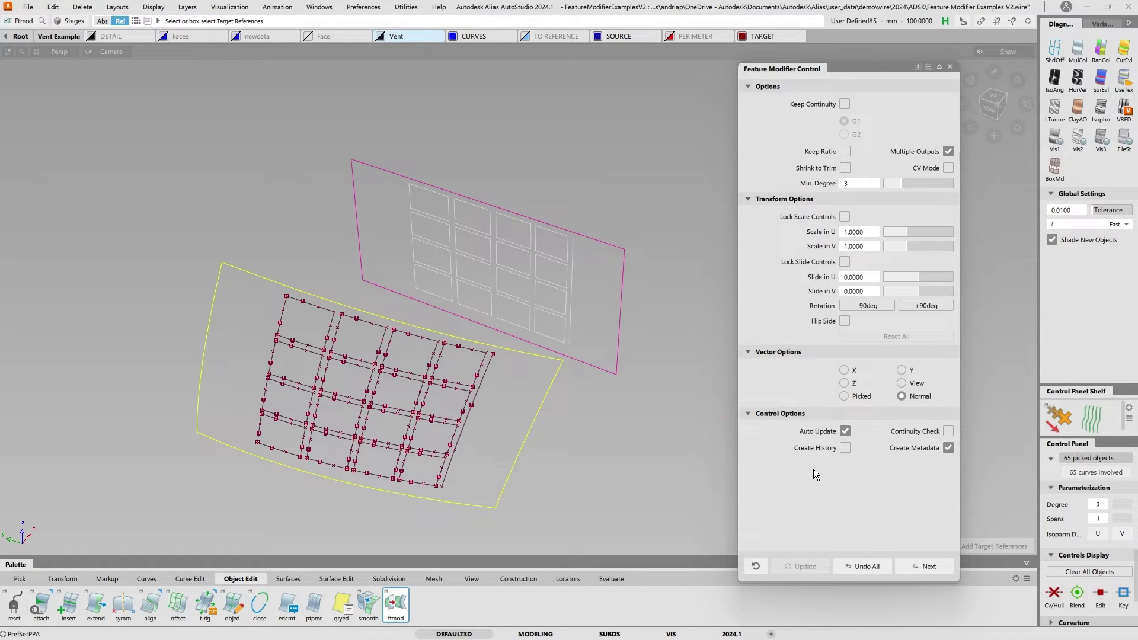
- Leave Feature Modifier and delete the mapped vent curves from the curved surface
{"action": "mouse_move", "coordinate": [532, 443]}
{"action": "left_mouse_down", "text": "ctrl+shift"}
{"action": "mouse_move", "coordinate": [530, 396]}
{"action": "mouse_move", "coordinate": [571, 424]}
{"action": "mouse_move", "coordinate": [615, 396]}
{"action": "mouse_move", "coordinate": [699, 417]}
{"action": "mouse_move", "coordinate": [673, 461]}
{"action": "left_mouse_up", "text": "ctrl+shift"}
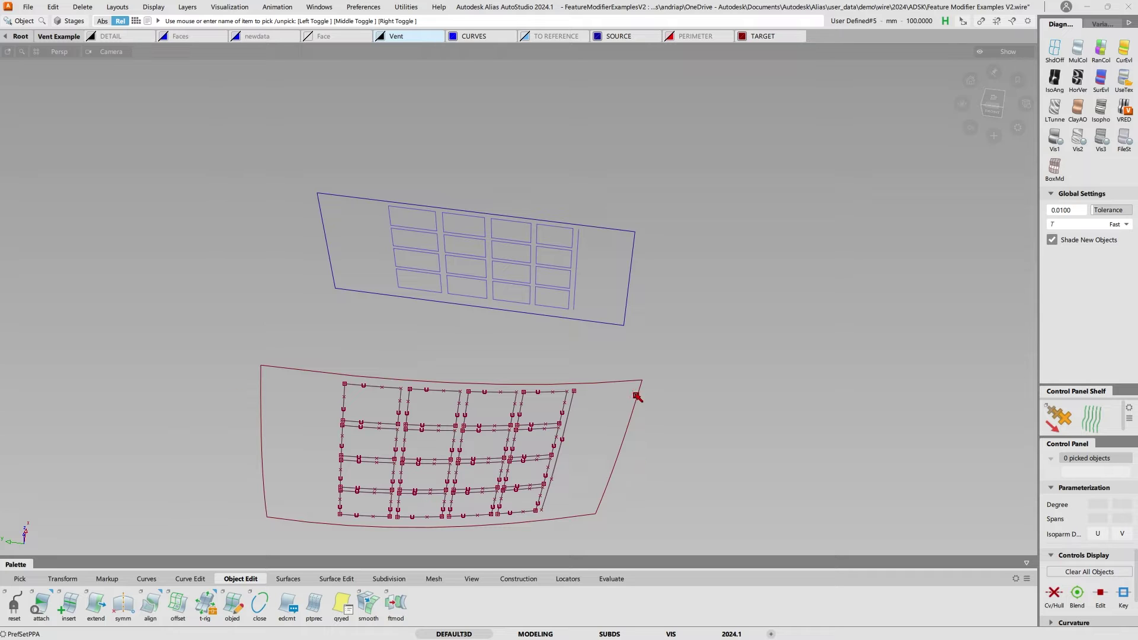
{"action": "left_click_drag", "start_coordinate": [700, 435], "coordinate": [587, 393], "text": "alt+shift"}
{"action": "left_click", "coordinate": [448, 350]}
{"action": "key", "text": "Delete"}
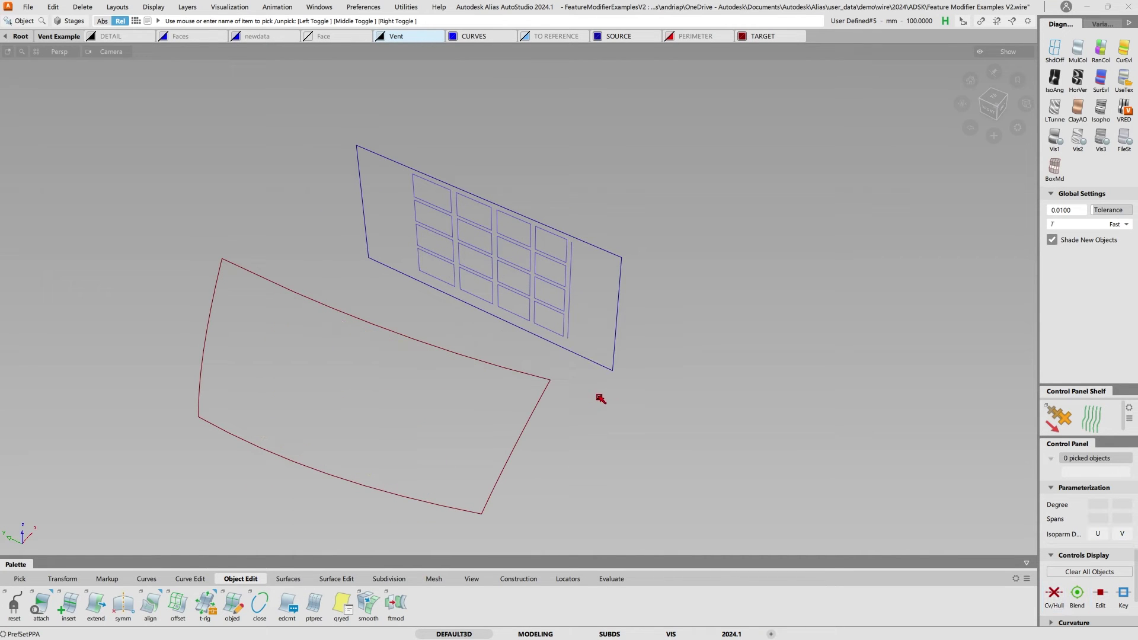
- Restart Feature Modifier and show the PERIMETER layer on the curved surface
{"action": "left_click", "coordinate": [396, 604]}
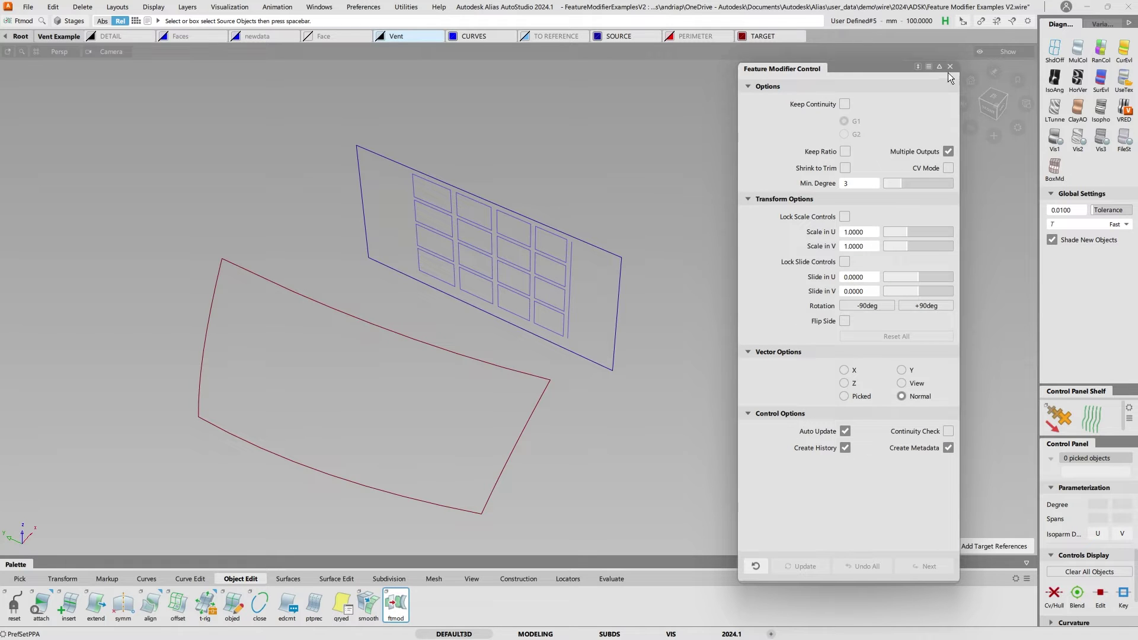
{"action": "left_click", "coordinate": [669, 36]}
{"action": "left_click_drag", "start_coordinate": [363, 342], "coordinate": [372, 324], "text": "alt+shift"}
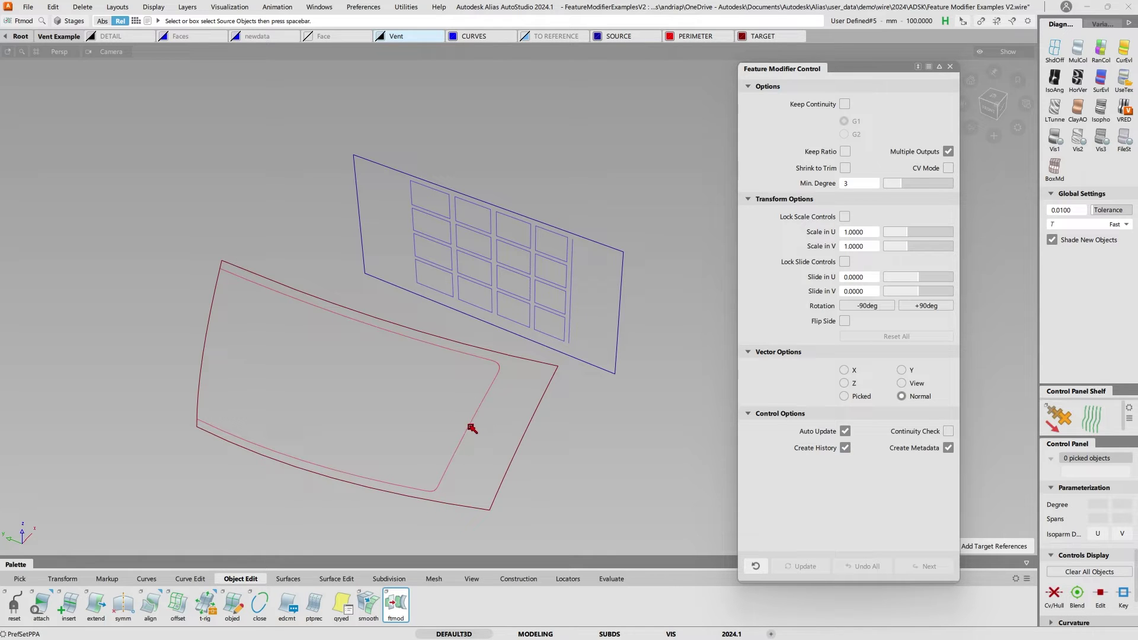
- Pick all vent grid curves, excluding the flat surface around them, as the source objects
{"action": "left_click_drag", "start_coordinate": [501, 196], "coordinate": [330, 60], "text": "alt+shift"}
{"action": "left_click_drag", "start_coordinate": [432, 85], "coordinate": [640, 526]}
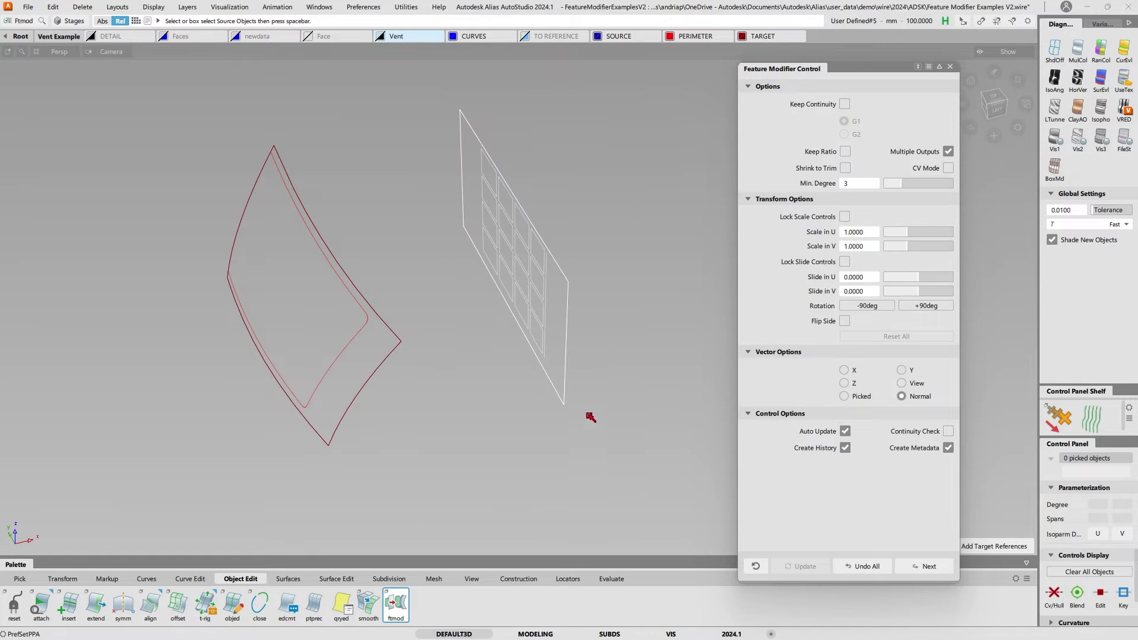
{"action": "left_click", "coordinate": [565, 351]}
{"action": "left_click_drag", "start_coordinate": [536, 420], "coordinate": [639, 344], "text": "alt+shift"}
{"action": "key", "text": "space"}
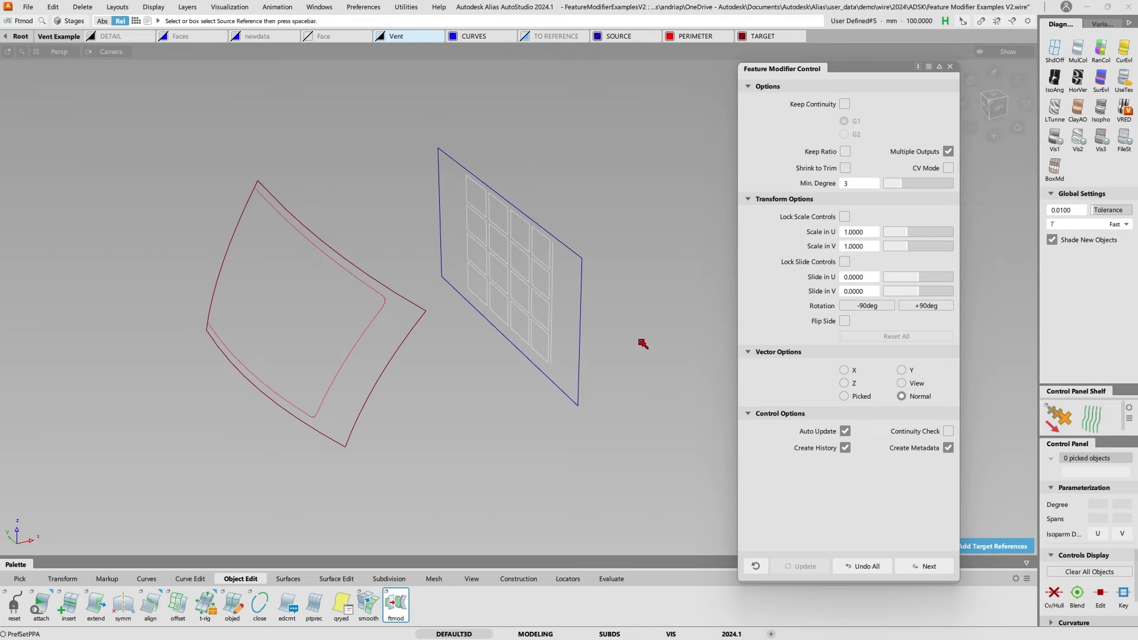
- Assign the flat surface as source reference and the curved surface as target reference to map the vent grid, then inspect it against the perimeter curve
{"action": "left_click", "coordinate": [580, 346]}
{"action": "key", "text": "space"}
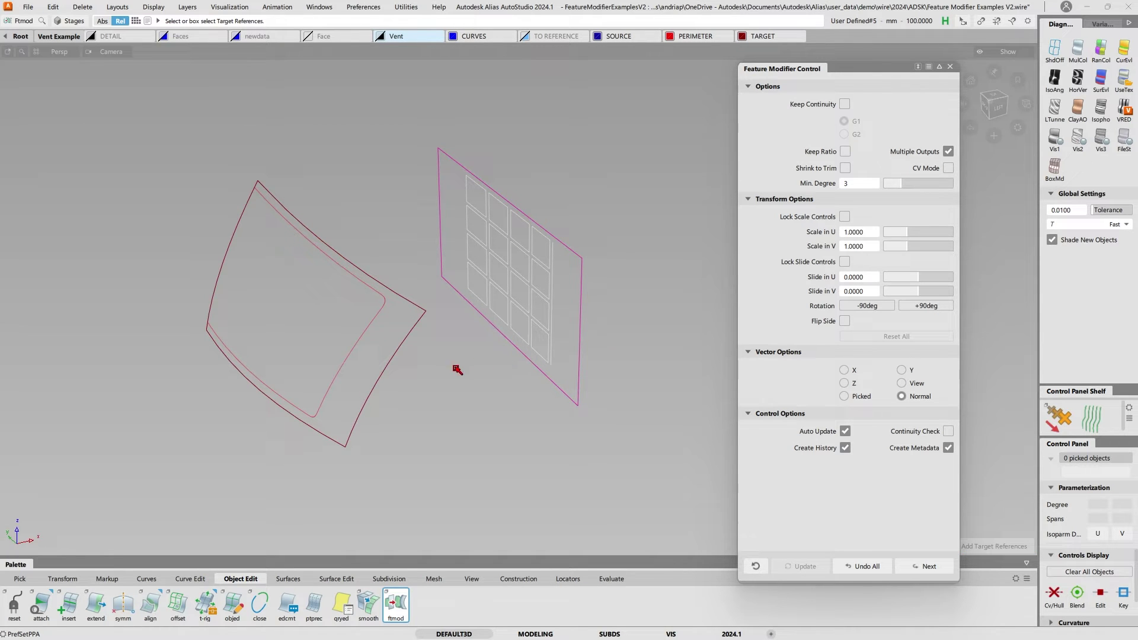
{"action": "left_click", "coordinate": [420, 322]}
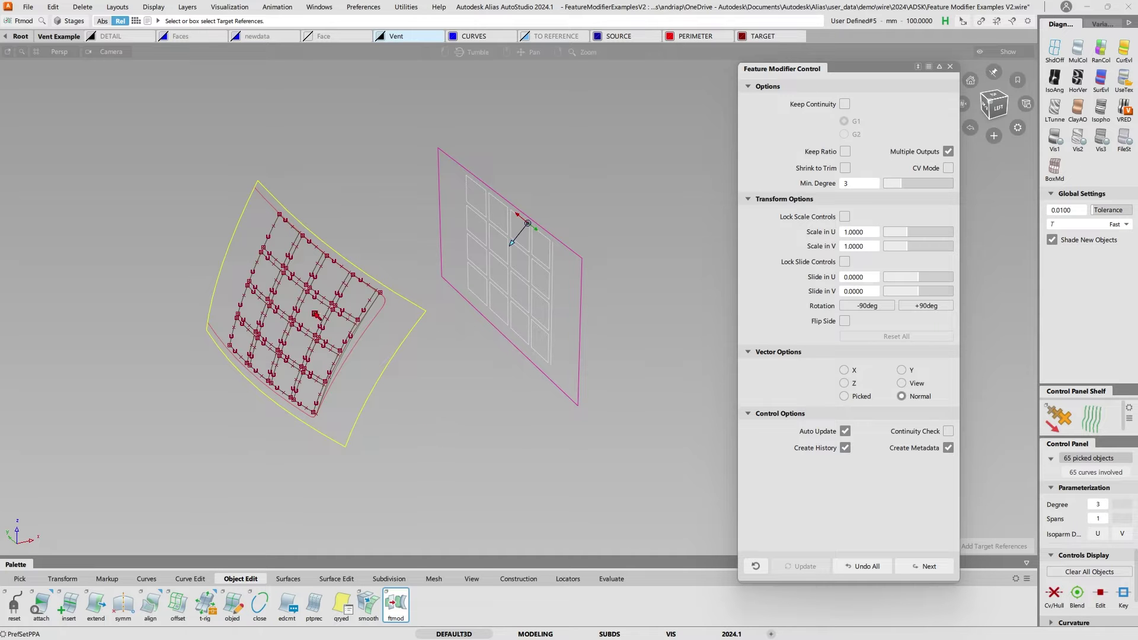
{"action": "left_click", "coordinate": [316, 314]}
{"action": "left_click_drag", "start_coordinate": [351, 277], "coordinate": [567, 272], "text": "alt+shift"}
{"action": "right_click_drag", "start_coordinate": [566, 272], "coordinate": [582, 272], "text": "alt+shift"}
{"action": "left_click_drag", "start_coordinate": [582, 273], "coordinate": [464, 307], "text": "alt+shift"}
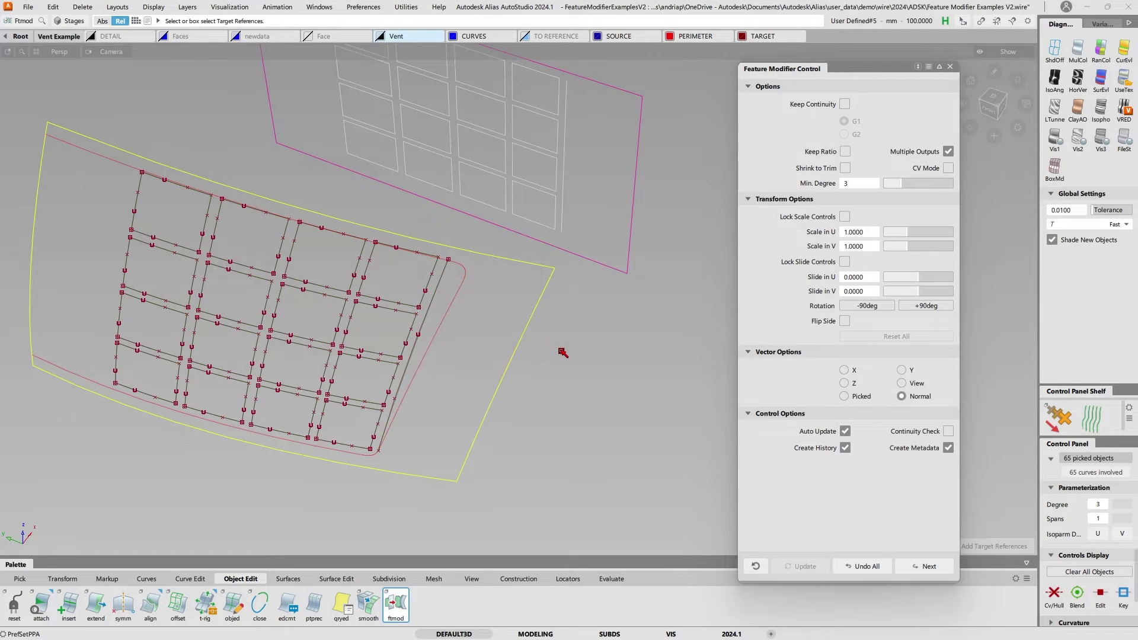
- Extend the curved surface's edge beside the perimeter's rounded end, adjusting its corners and middle to fit the mapped grid to the perimeter
{"action": "key", "text": "space"}
{"action": "left_click_drag", "start_coordinate": [563, 211], "coordinate": [563, 399], "text": "ctrl+shift"}
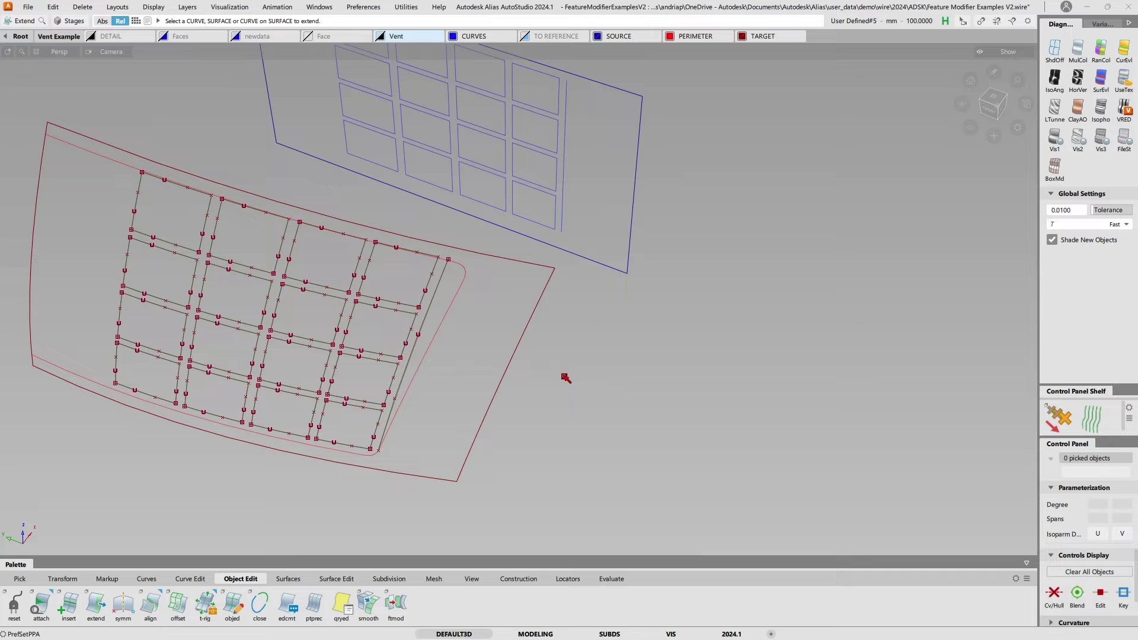
{"action": "left_click", "coordinate": [553, 278]}
{"action": "left_click_drag", "start_coordinate": [554, 276], "coordinate": [614, 285]}
{"action": "left_click_drag", "start_coordinate": [458, 481], "coordinate": [483, 461]}
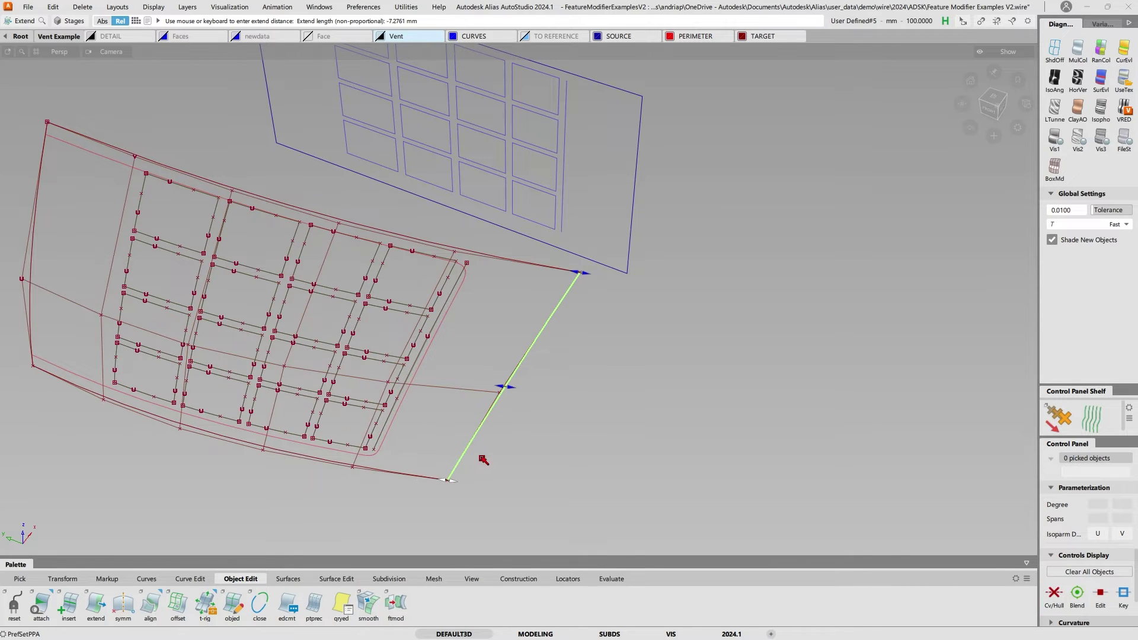
{"action": "left_click_drag", "start_coordinate": [518, 390], "coordinate": [528, 389]}
{"action": "left_click_drag", "start_coordinate": [440, 245], "coordinate": [329, 193], "text": "alt+shift"}
{"action": "left_click", "coordinate": [322, 195]}
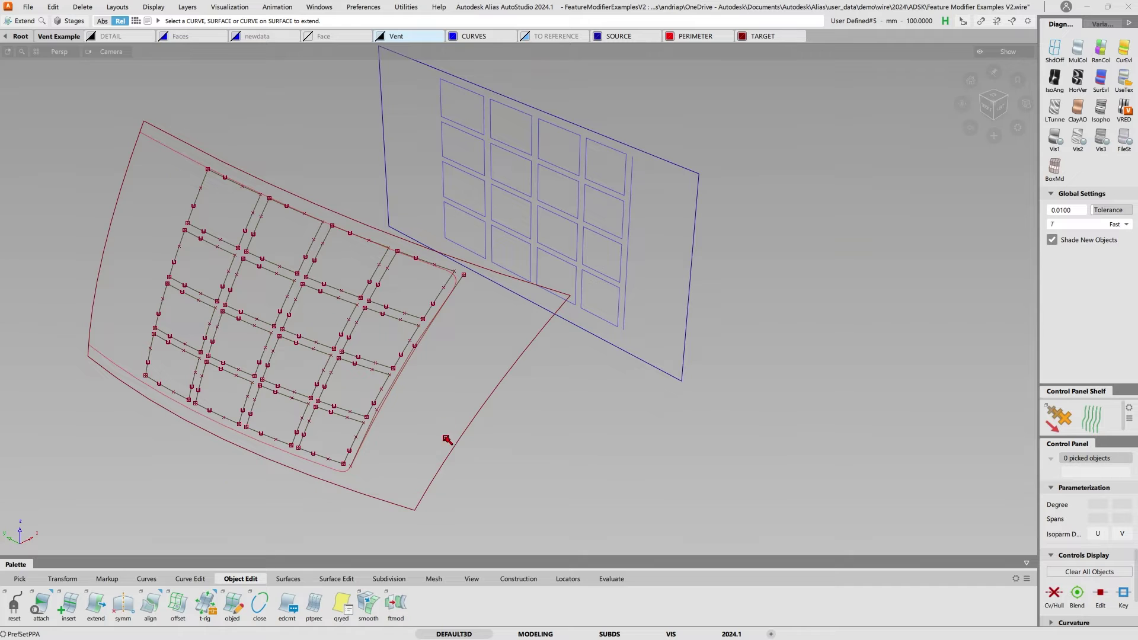
- Delete all mapped vent grid curves from the curved surface
{"action": "left_click_drag", "start_coordinate": [448, 440], "coordinate": [359, 411], "text": "alt+shift"}
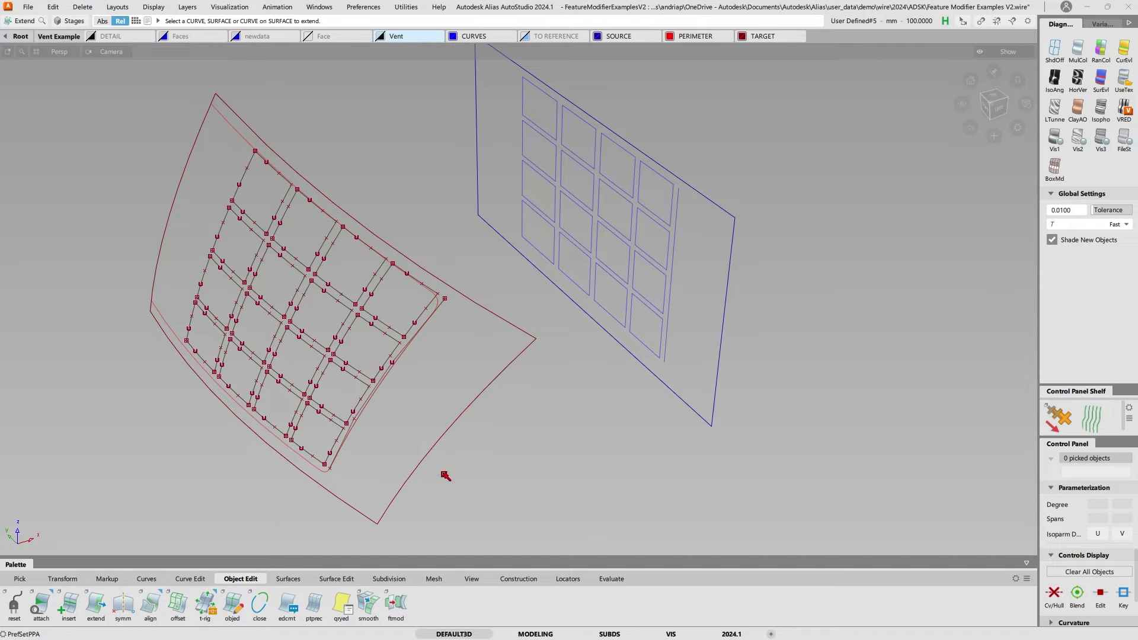
{"action": "left_click_drag", "start_coordinate": [481, 247], "coordinate": [371, 202], "text": "alt+shift"}
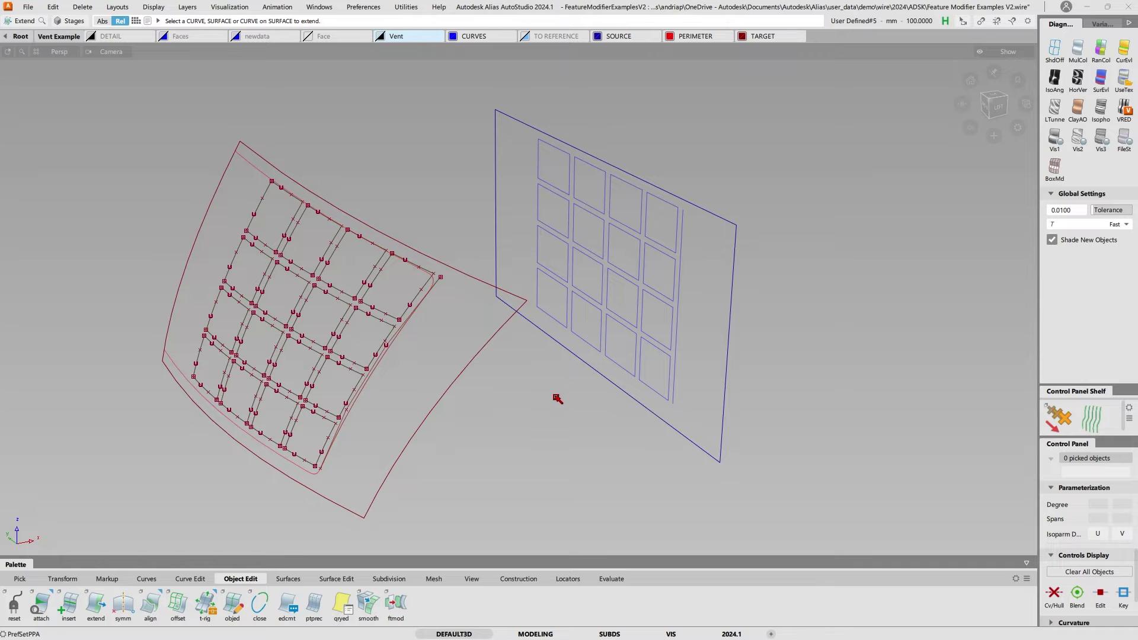
{"action": "left_click_drag", "start_coordinate": [514, 409], "coordinate": [508, 415], "text": "alt+shift"}
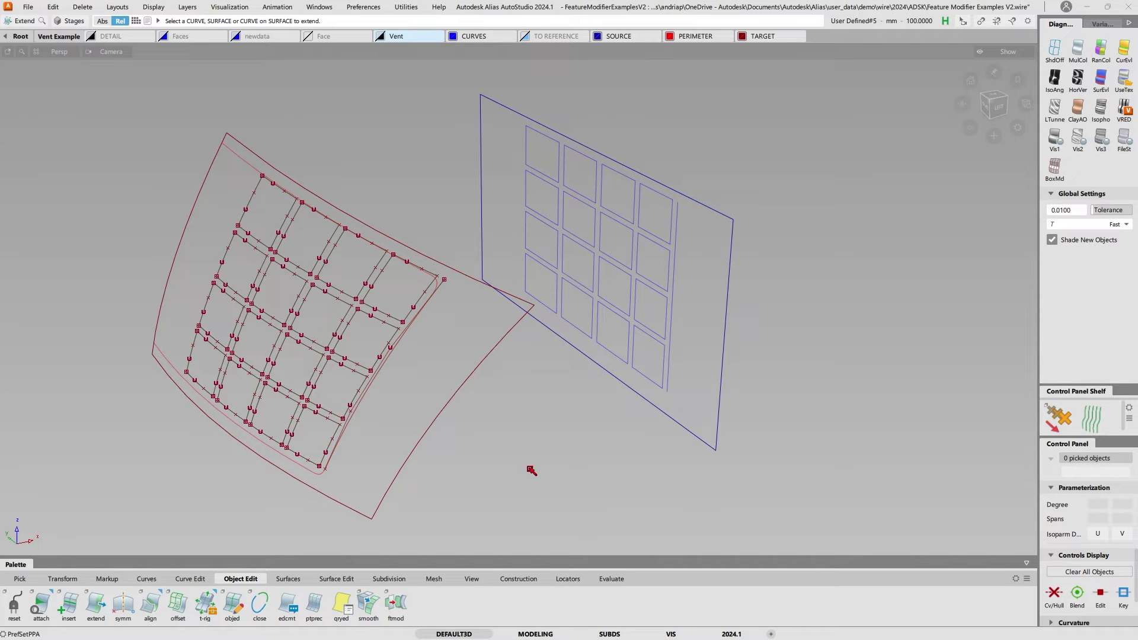
{"action": "left_click_drag", "start_coordinate": [489, 462], "coordinate": [456, 453], "text": "alt+shift"}
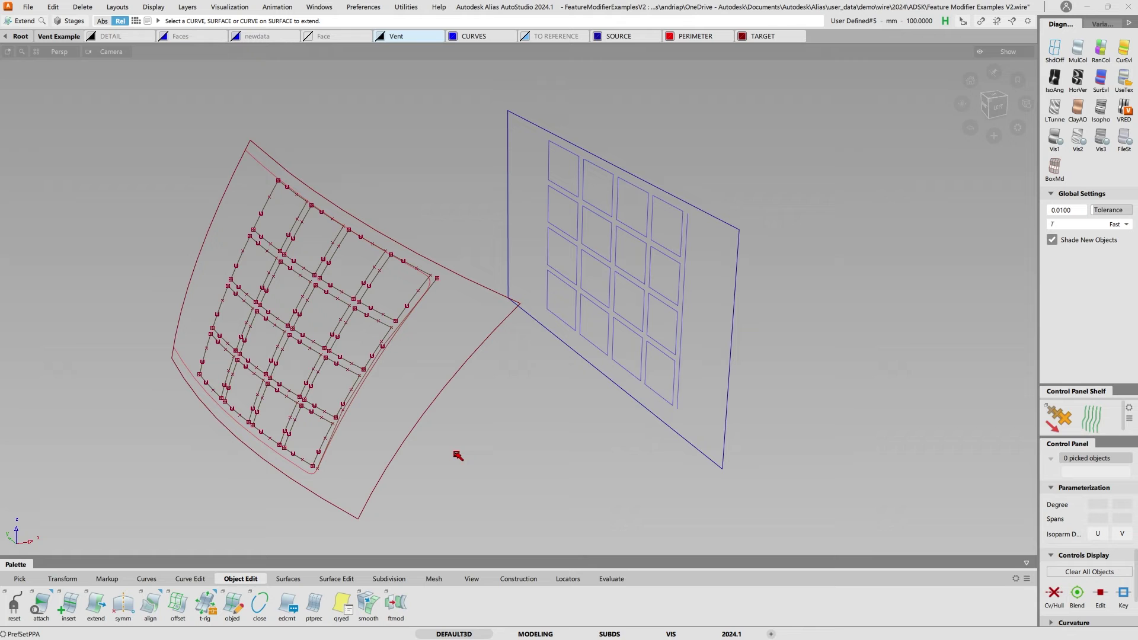
{"action": "left_click_drag", "start_coordinate": [343, 283], "coordinate": [342, 331], "text": "ctrl+shift"}
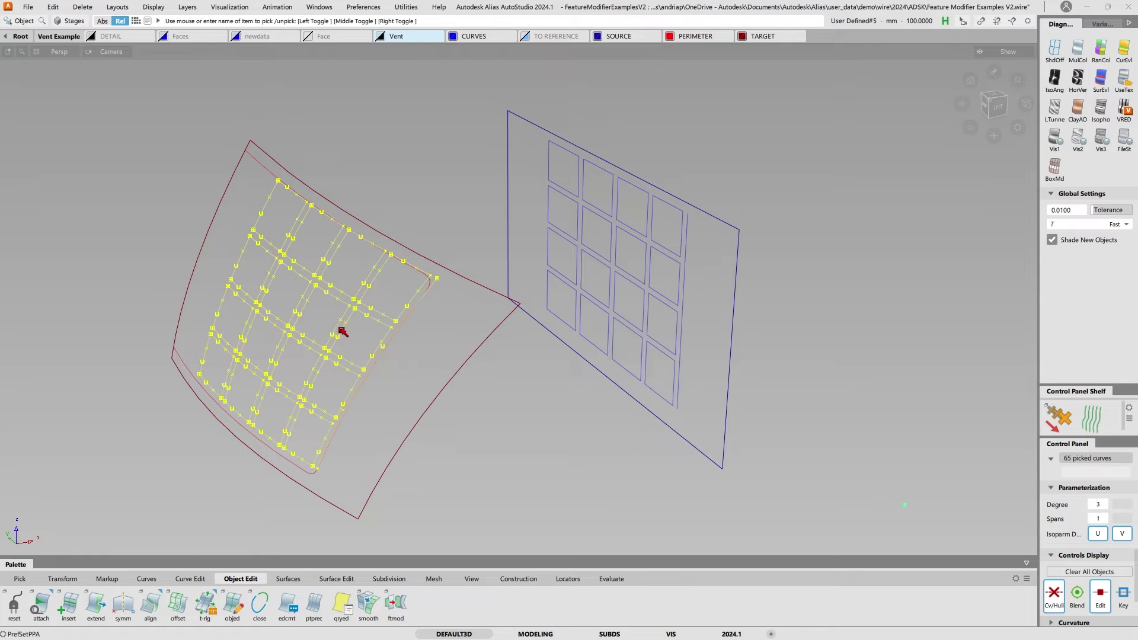
{"action": "key", "text": "Delete"}
- Show the Vent and Face layers and examine the single vent model with its flat reference face below the grids
{"action": "right_click_drag", "start_coordinate": [462, 203], "coordinate": [452, 208], "text": "alt+shift"}
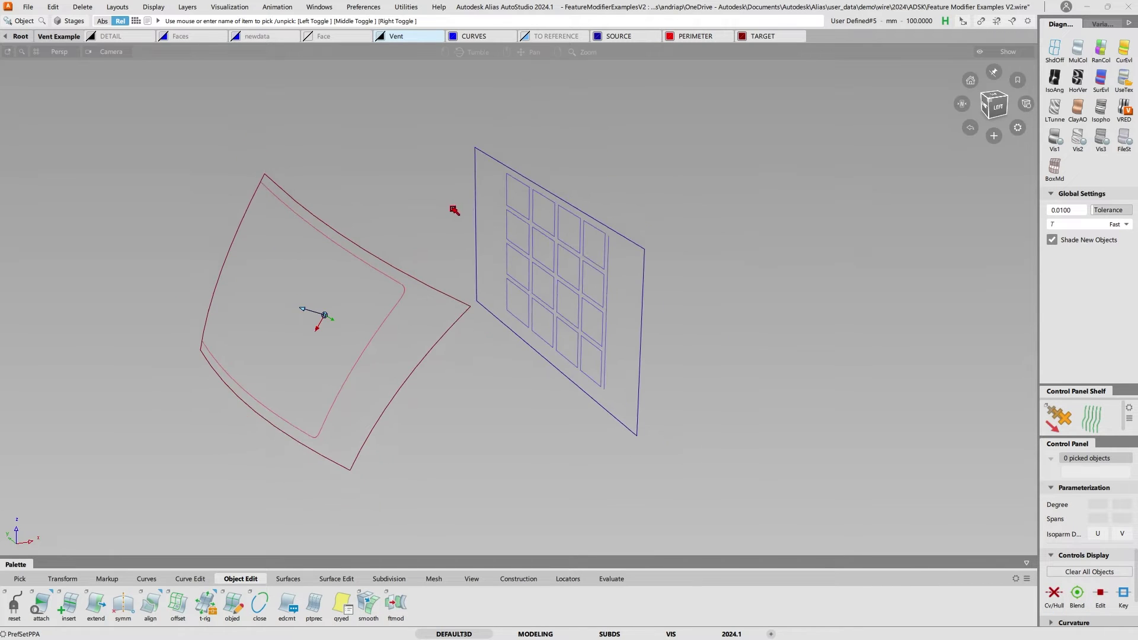
{"action": "left_click_drag", "start_coordinate": [453, 208], "coordinate": [405, 200], "text": "alt+shift"}
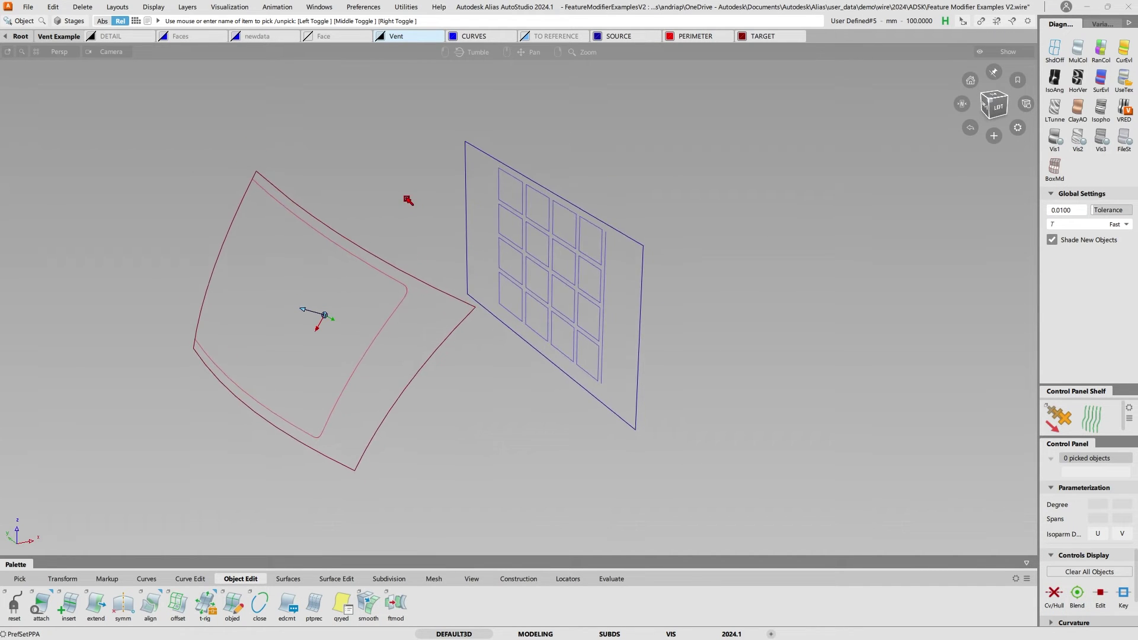
{"action": "right_click_drag", "start_coordinate": [342, 125], "coordinate": [322, 119], "text": "alt+shift"}
{"action": "left_click_drag", "start_coordinate": [322, 119], "coordinate": [316, 136], "text": "alt+shift"}
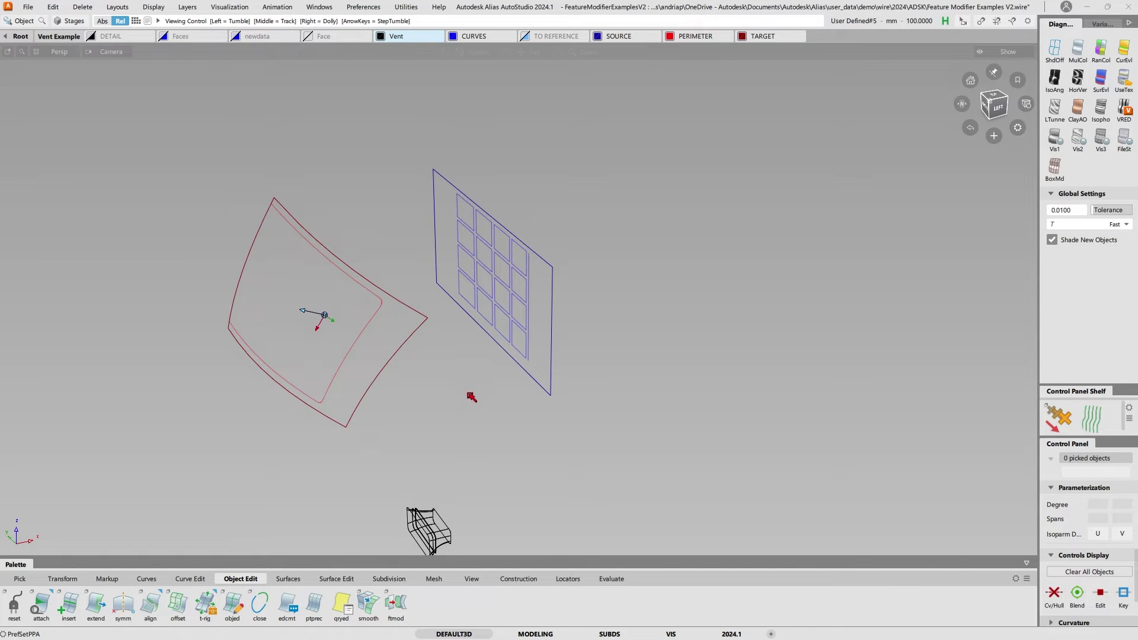
{"action": "left_click_drag", "start_coordinate": [420, 521], "coordinate": [432, 408], "text": "alt+shift"}
{"action": "left_click", "coordinate": [430, 398], "text": "alt+shift"}
{"action": "right_click_drag", "start_coordinate": [430, 398], "coordinate": [475, 369], "text": "alt+shift"}
{"action": "left_click_drag", "start_coordinate": [475, 369], "coordinate": [462, 346], "text": "alt+shift"}
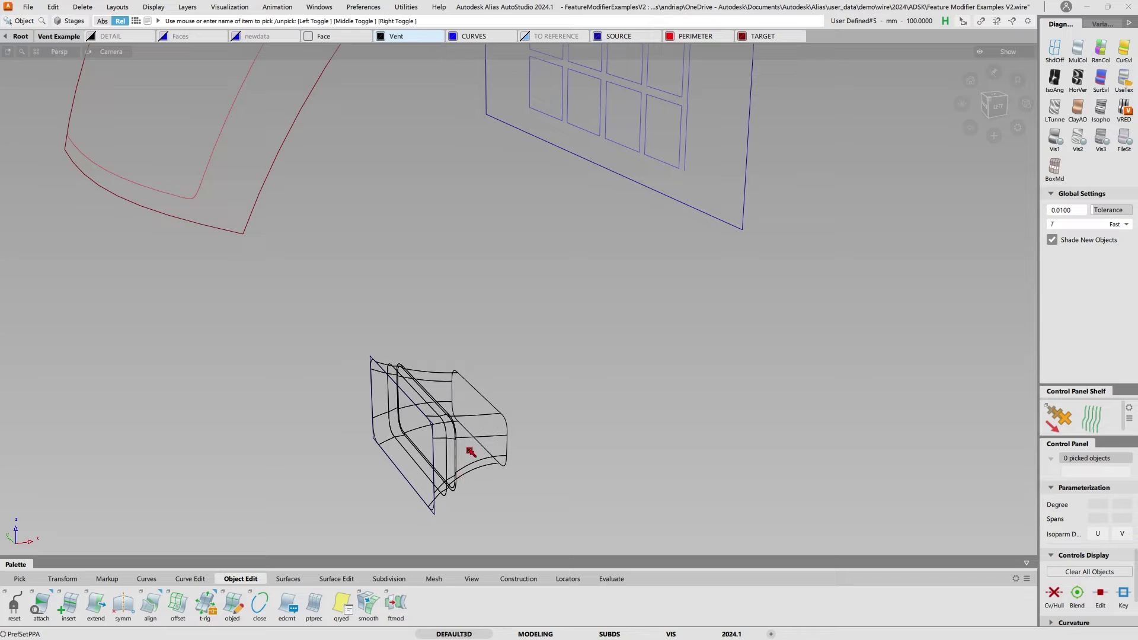
{"action": "left_click_drag", "start_coordinate": [506, 425], "coordinate": [419, 363], "text": "alt+shift"}
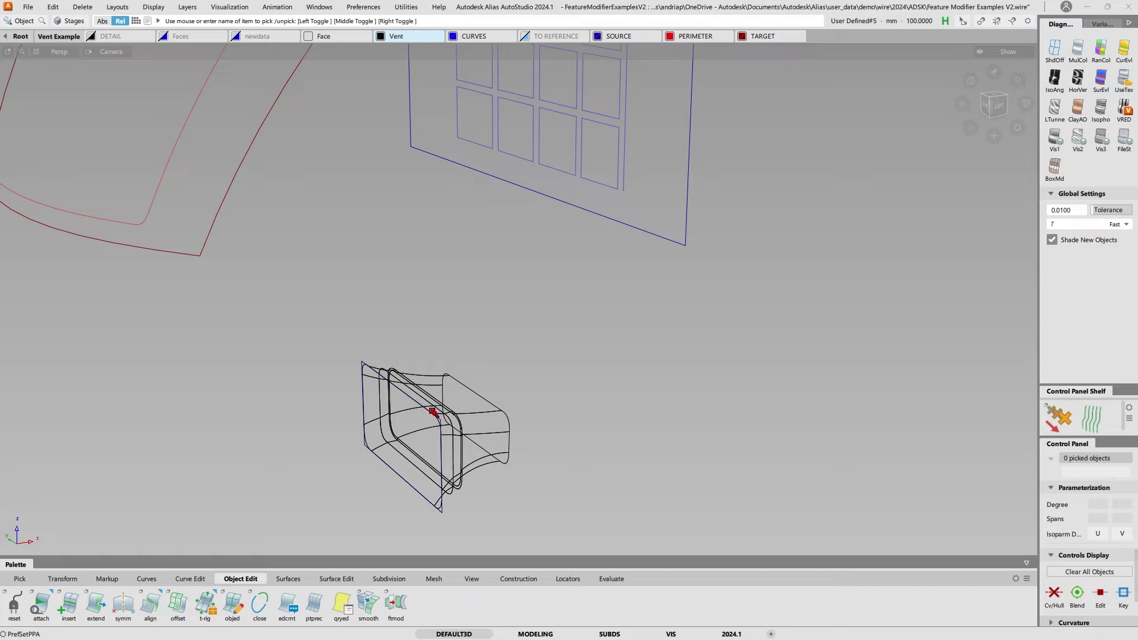
{"action": "right_click_drag", "start_coordinate": [433, 411], "coordinate": [285, 163], "text": "alt+shift"}
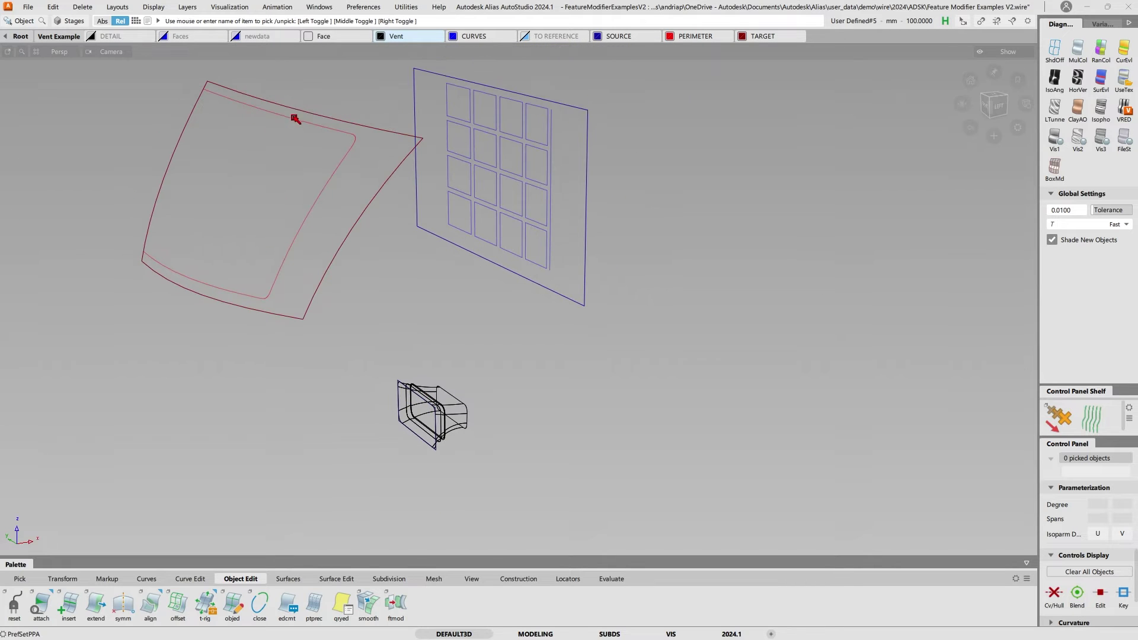
{"action": "middle_click_drag", "start_coordinate": [323, 169], "coordinate": [399, 214], "text": "alt+shift"}
{"action": "left_click_drag", "start_coordinate": [399, 214], "coordinate": [408, 220], "text": "alt+shift"}
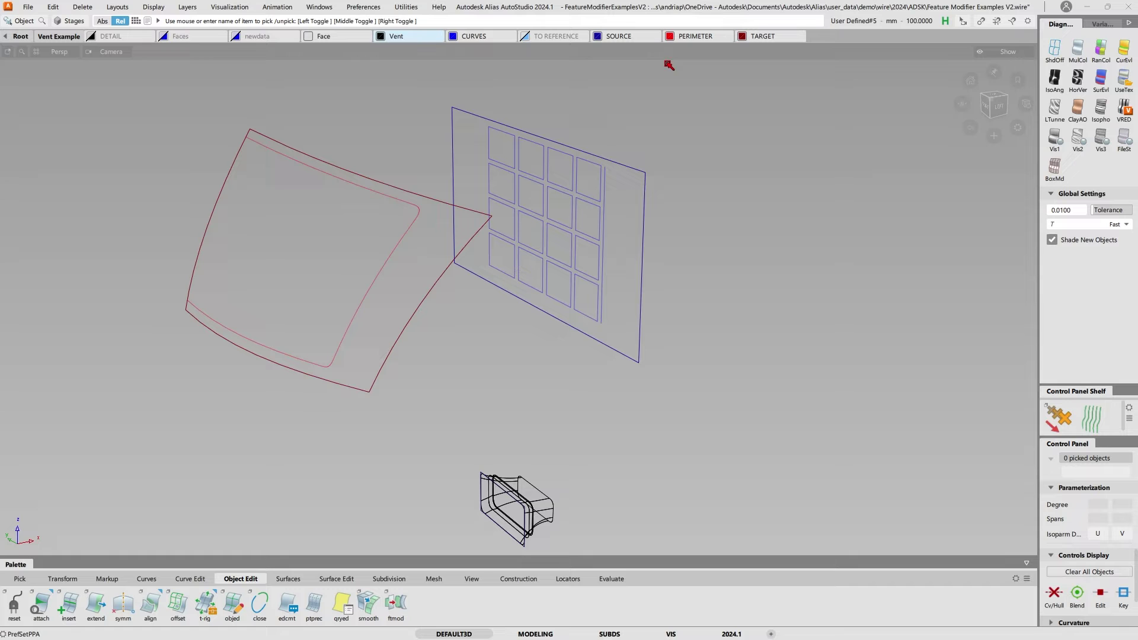
- Hide the PERIMETER and TARGET layers and show the Faces layer with the curved grid of faces
{"action": "left_click", "coordinate": [671, 37]}
{"action": "left_click", "coordinate": [161, 36]}
{"action": "mouse_move", "coordinate": [287, 157]}
{"action": "left_mouse_down", "text": "alt+shift"}
{"action": "mouse_move", "coordinate": [399, 224]}
{"action": "mouse_move", "coordinate": [307, 150]}
{"action": "left_mouse_up", "text": "alt+shift"}
{"action": "left_click", "coordinate": [742, 36]}
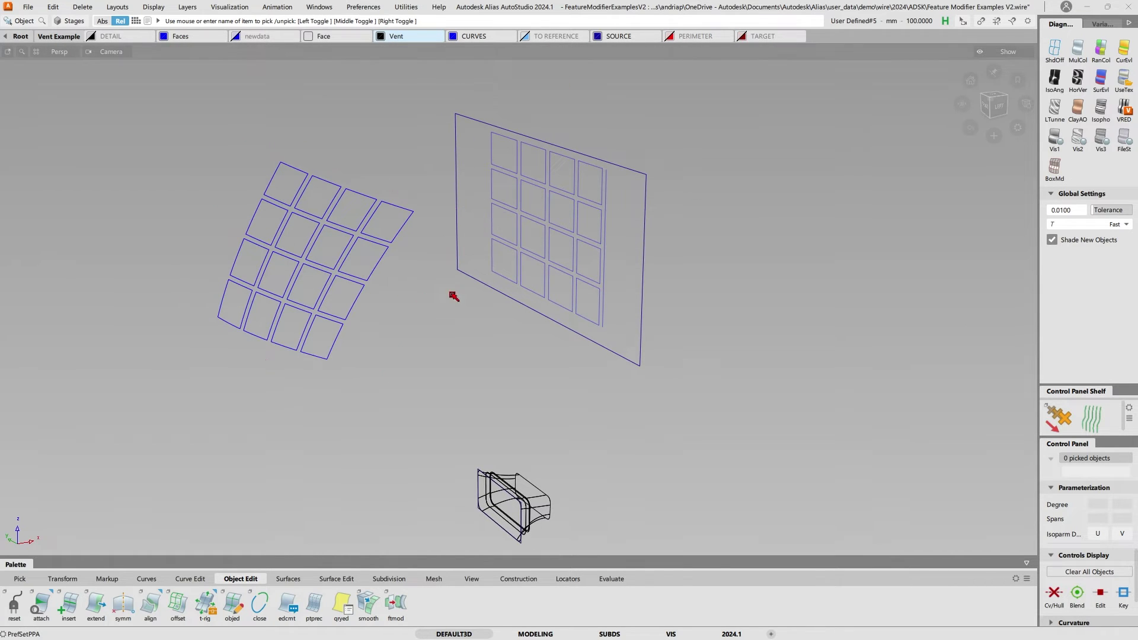
- Start Feature Modifier with the vent surfaces as source objects and the flat face in front of them as source reference
{"action": "left_click", "coordinate": [401, 613]}
{"action": "middle_click_drag", "start_coordinate": [474, 431], "coordinate": [464, 376], "text": "alt+shift"}
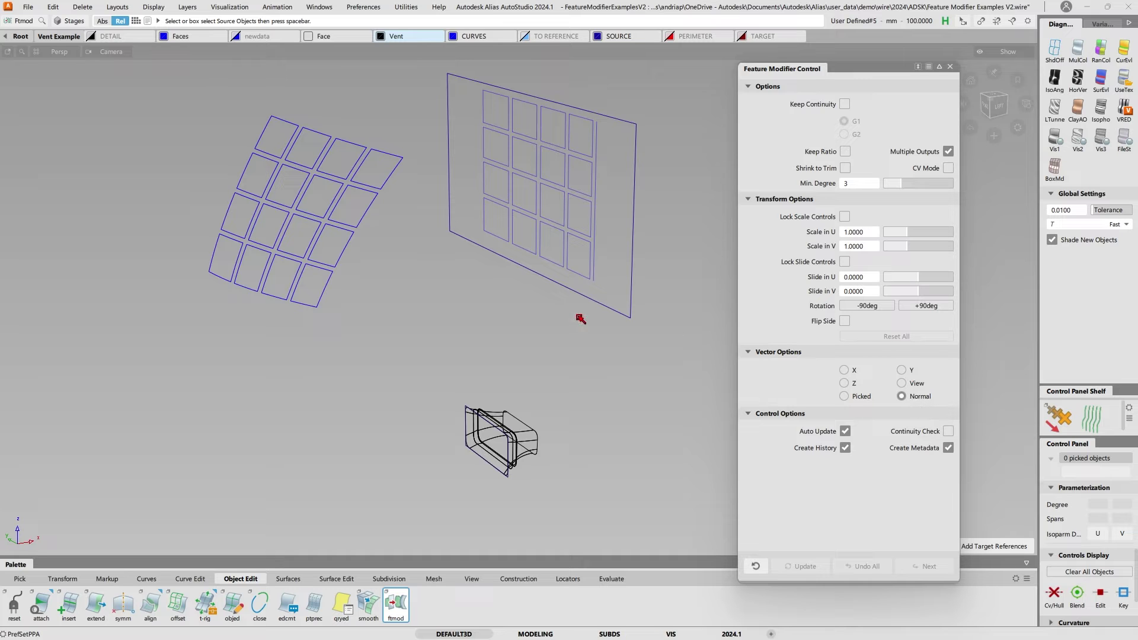
{"action": "left_click_drag", "start_coordinate": [293, 234], "coordinate": [534, 527], "text": "alt+shift"}
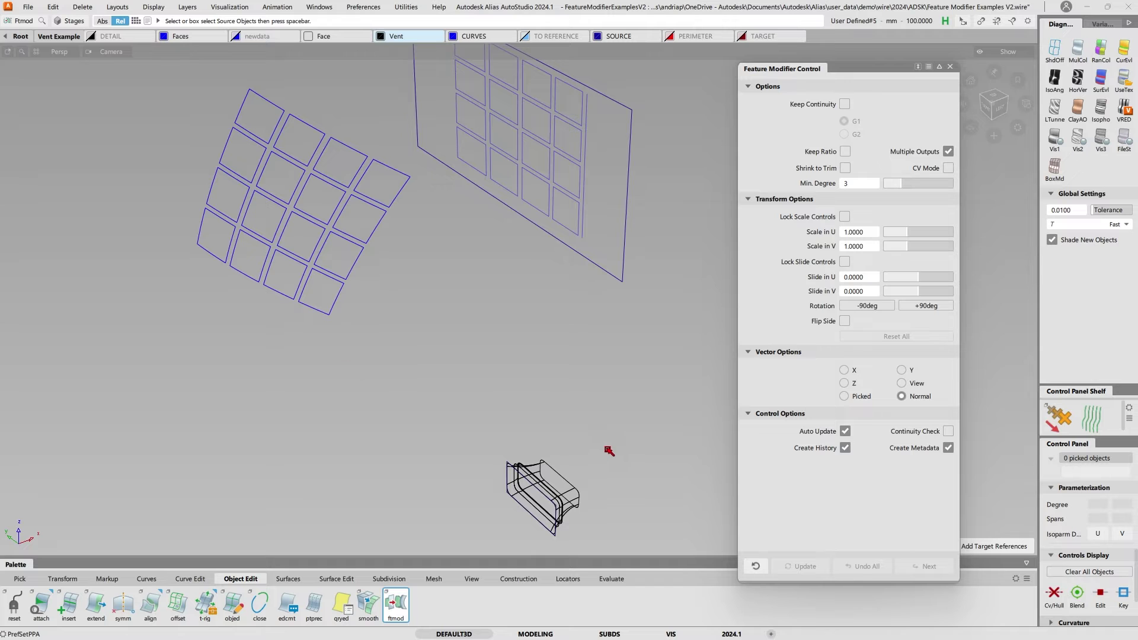
{"action": "middle_click_drag", "start_coordinate": [590, 446], "coordinate": [574, 415], "text": "alt+shift"}
{"action": "left_click_drag", "start_coordinate": [396, 347], "coordinate": [610, 533]}
{"action": "right_click_drag", "start_coordinate": [538, 501], "coordinate": [596, 502], "text": "alt+shift"}
{"action": "left_click", "coordinate": [546, 503]}
{"action": "key", "text": "space"}
{"action": "left_click", "coordinate": [546, 504]}
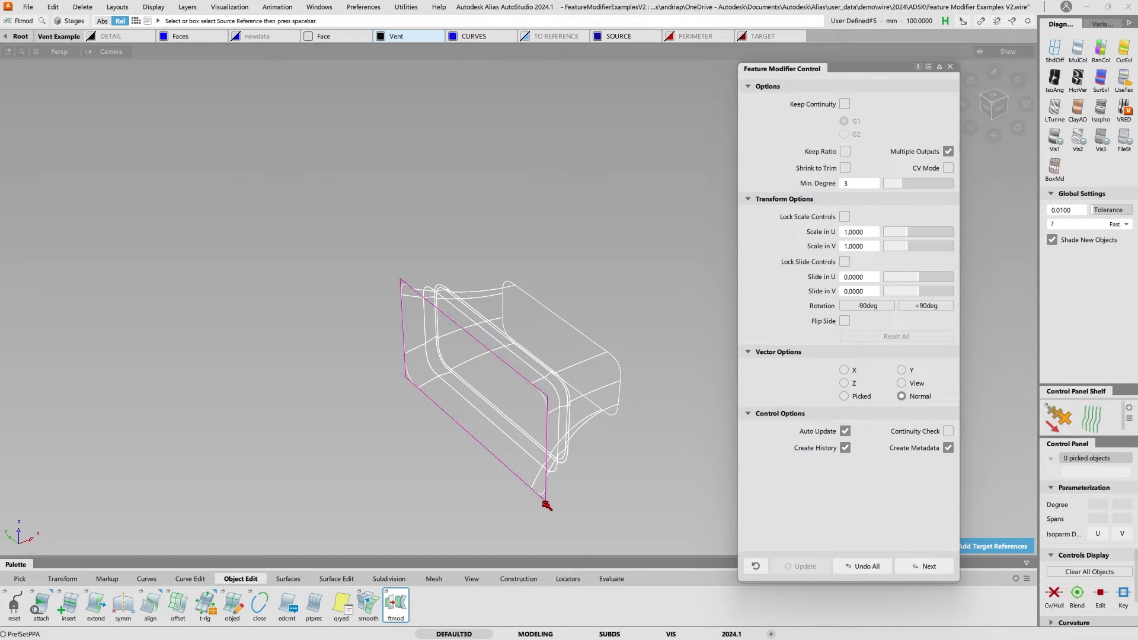
{"action": "key", "text": "space"}
- Pick all sixteen faces of the curved grid as target references to map the vent onto each one
{"action": "right_click_drag", "start_coordinate": [570, 457], "coordinate": [454, 385], "text": "alt+shift"}
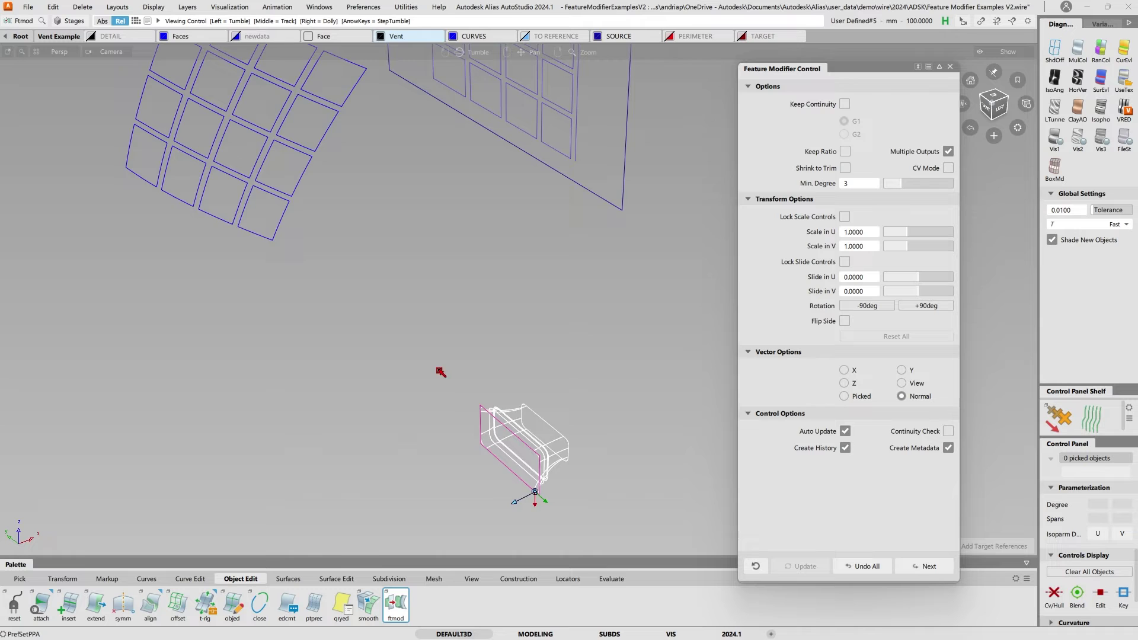
{"action": "middle_click_drag", "start_coordinate": [380, 237], "coordinate": [446, 372], "text": "alt+shift"}
{"action": "right_click_drag", "start_coordinate": [446, 371], "coordinate": [474, 316], "text": "alt+shift"}
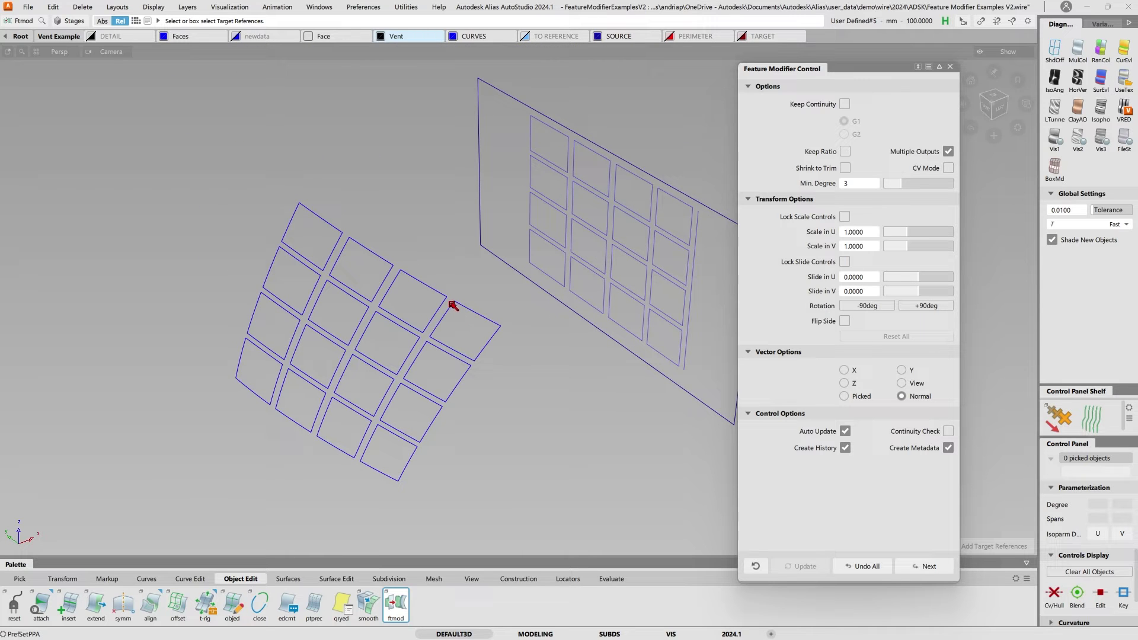
{"action": "left_click", "coordinate": [340, 238]}
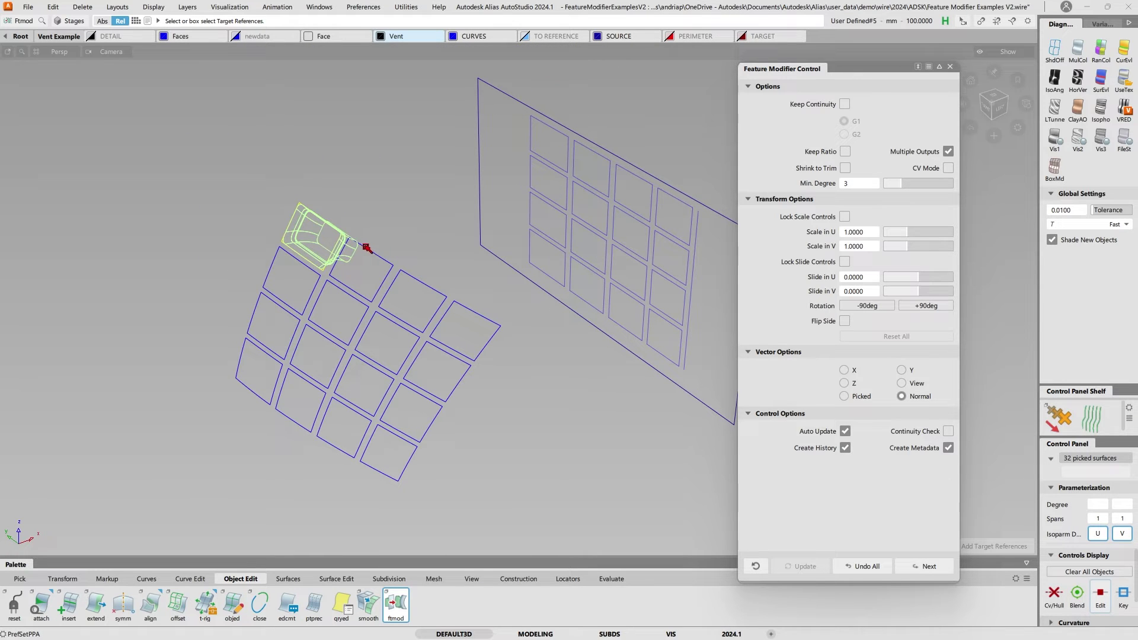
{"action": "left_click", "coordinate": [420, 283]}
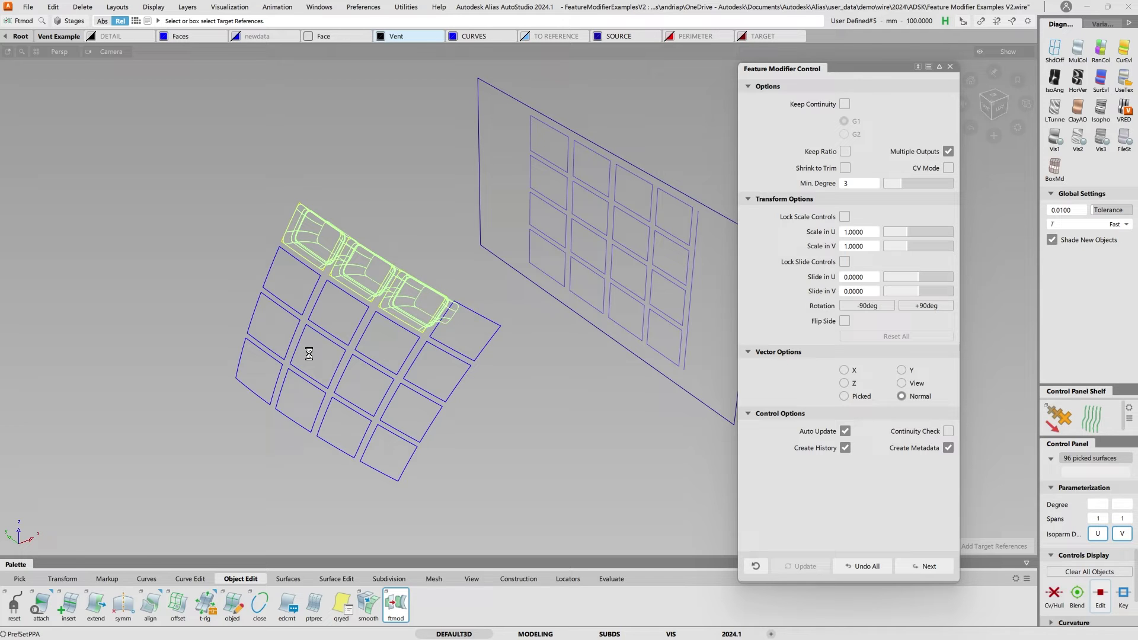
{"action": "left_click_drag", "start_coordinate": [213, 299], "coordinate": [311, 390]}
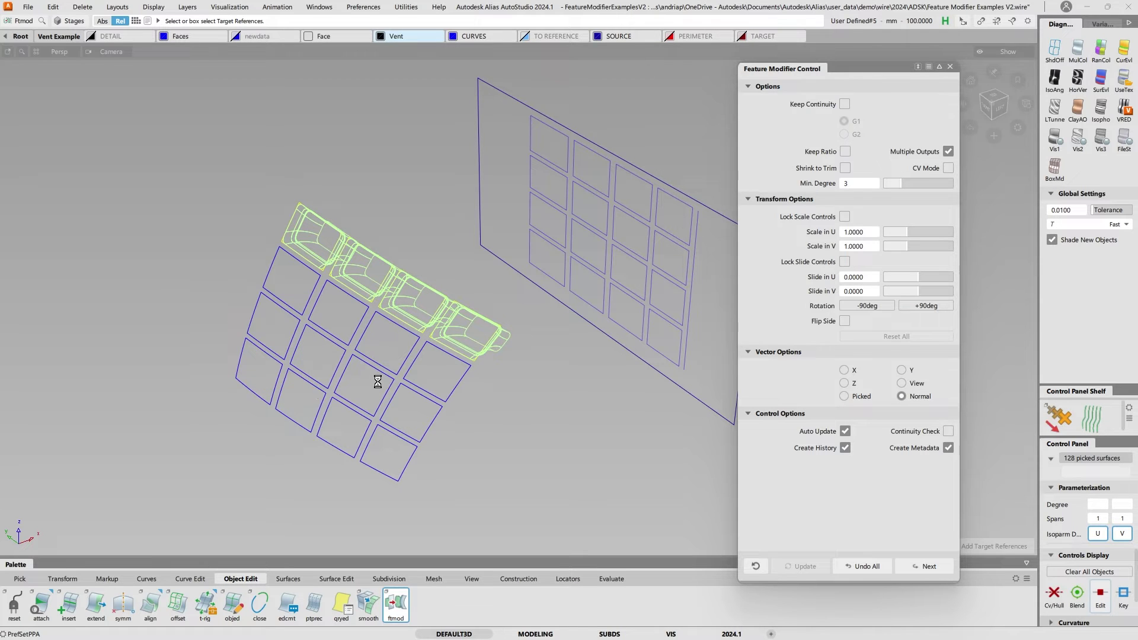
{"action": "left_click_drag", "start_coordinate": [468, 502], "coordinate": [408, 420]}
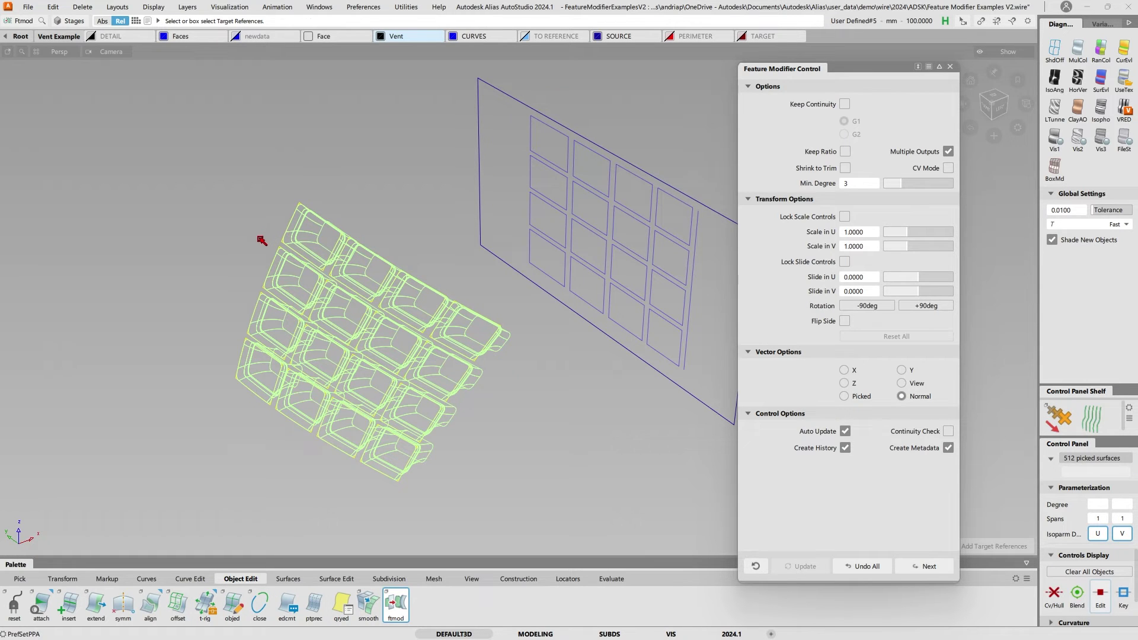
- Try the X vector direction on the mapped vents, viewing them edge-on, and switch back to Normal
{"action": "left_click_drag", "start_coordinate": [260, 241], "coordinate": [526, 344], "text": "alt+shift"}
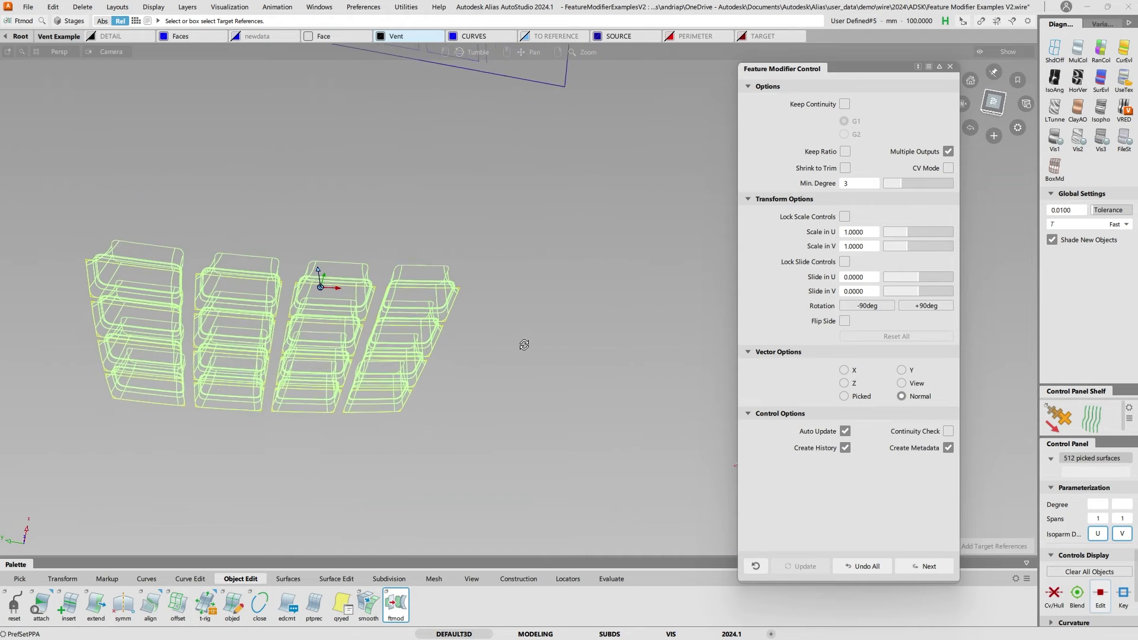
{"action": "right_click_drag", "start_coordinate": [525, 343], "coordinate": [521, 350], "text": "alt+shift"}
{"action": "middle_click_drag", "start_coordinate": [521, 350], "coordinate": [428, 323], "text": "alt+shift"}
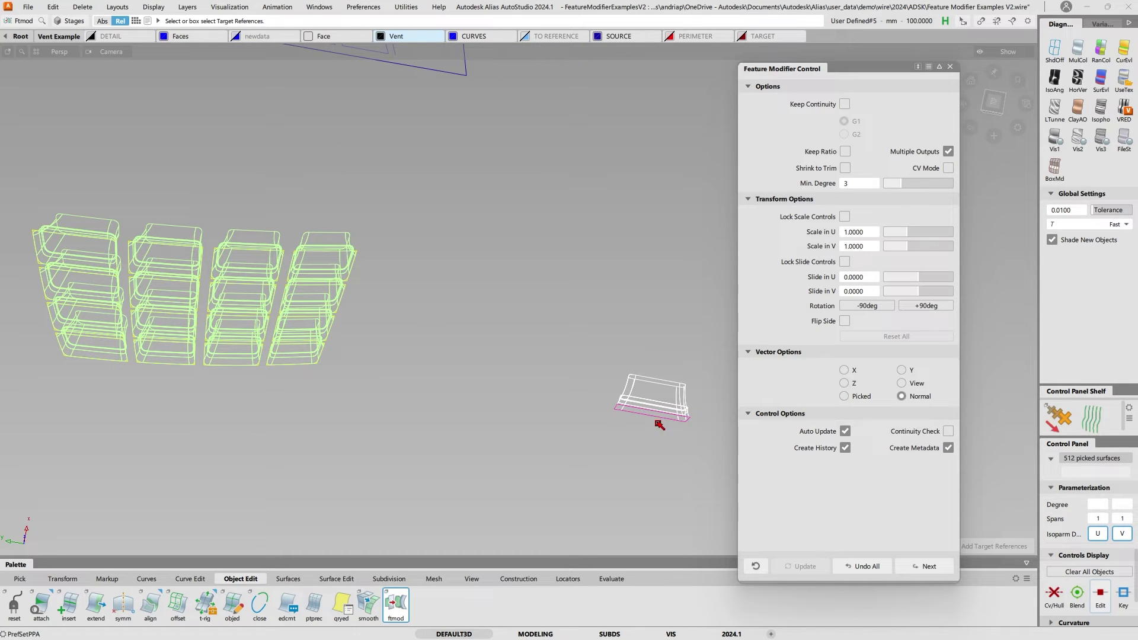
{"action": "left_click_drag", "start_coordinate": [658, 422], "coordinate": [561, 349], "text": "alt+shift"}
{"action": "left_click_drag", "start_coordinate": [461, 346], "coordinate": [613, 368], "text": "alt+shift"}
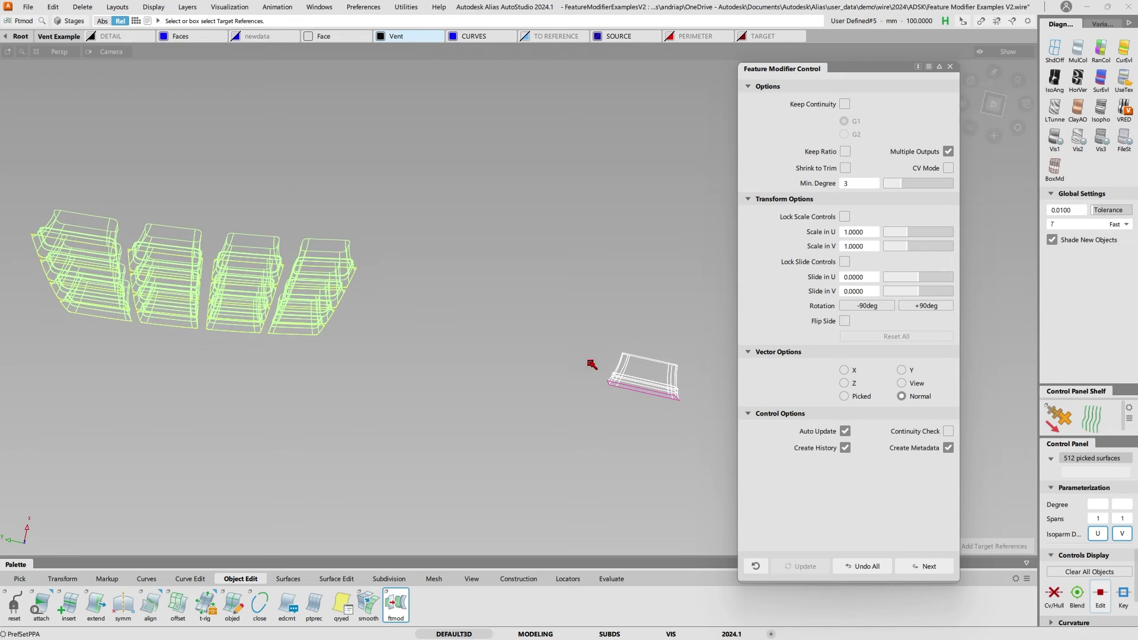
{"action": "left_click_drag", "start_coordinate": [496, 353], "coordinate": [584, 371], "text": "alt+shift"}
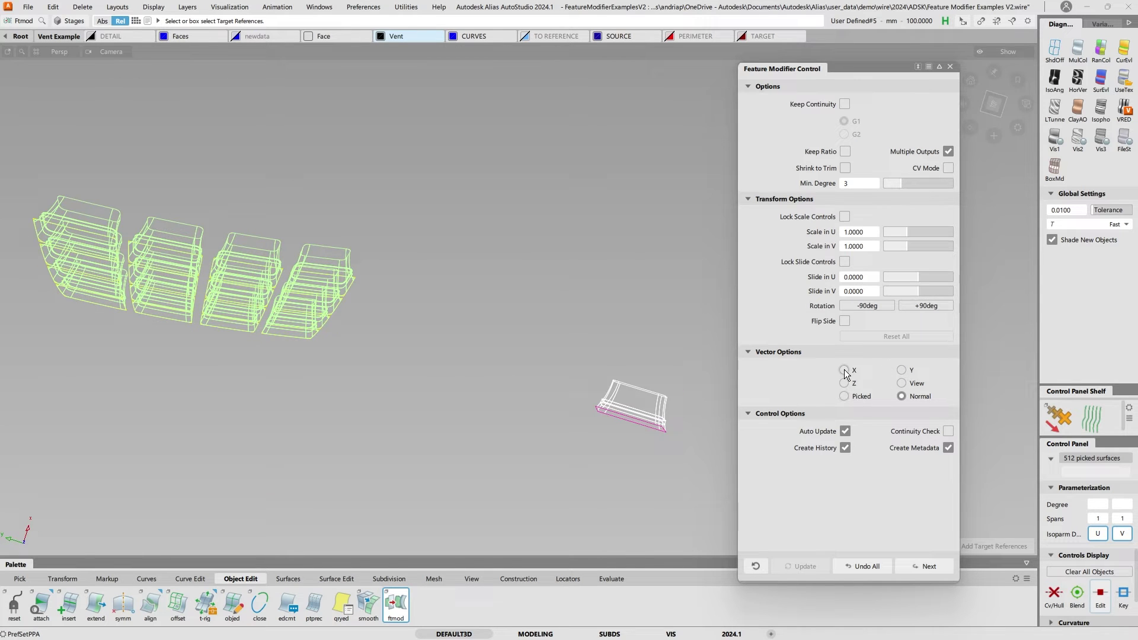
{"action": "left_click", "coordinate": [844, 371]}
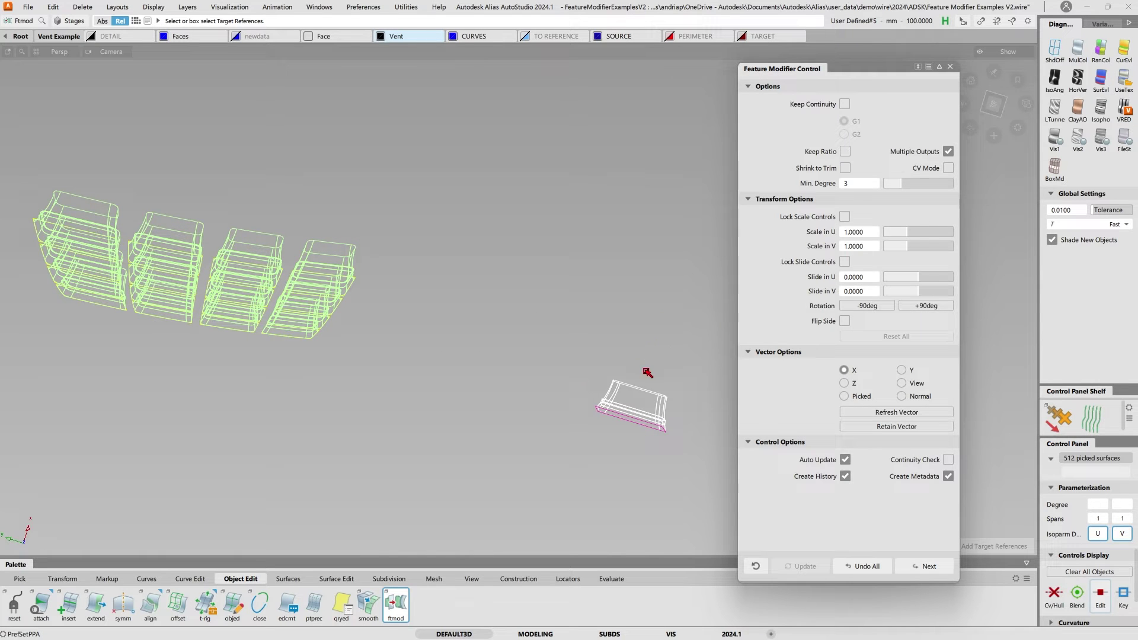
{"action": "left_click", "coordinate": [902, 396]}
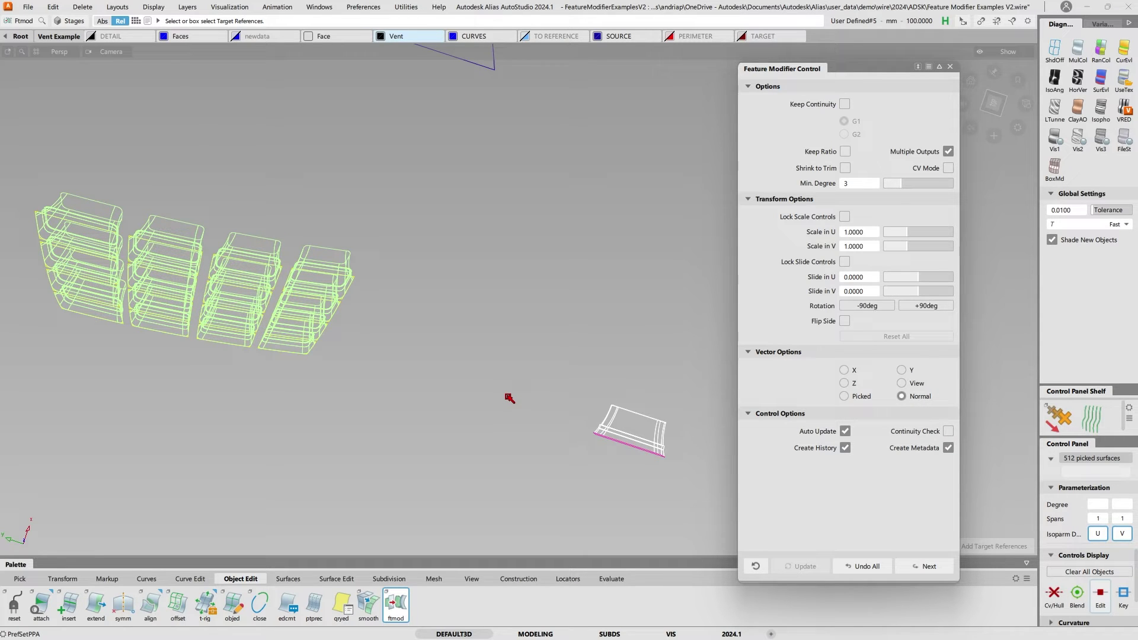
{"action": "left_click_drag", "start_coordinate": [514, 409], "coordinate": [524, 368], "text": "alt+shift"}
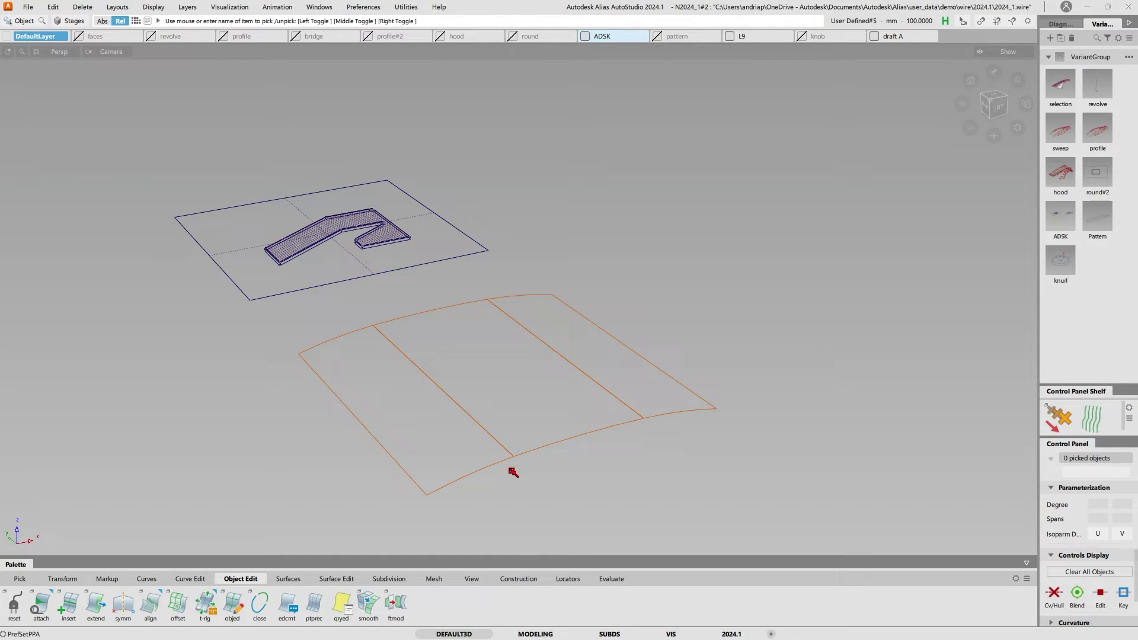
- Examine the logo on its flat surface and the three-panel curved surface beneath it in the 2024_1 file
{"action": "left_click", "coordinate": [321, 240], "text": "alt+shift"}
{"action": "right_click_drag", "start_coordinate": [321, 240], "coordinate": [374, 230], "text": "alt+shift"}
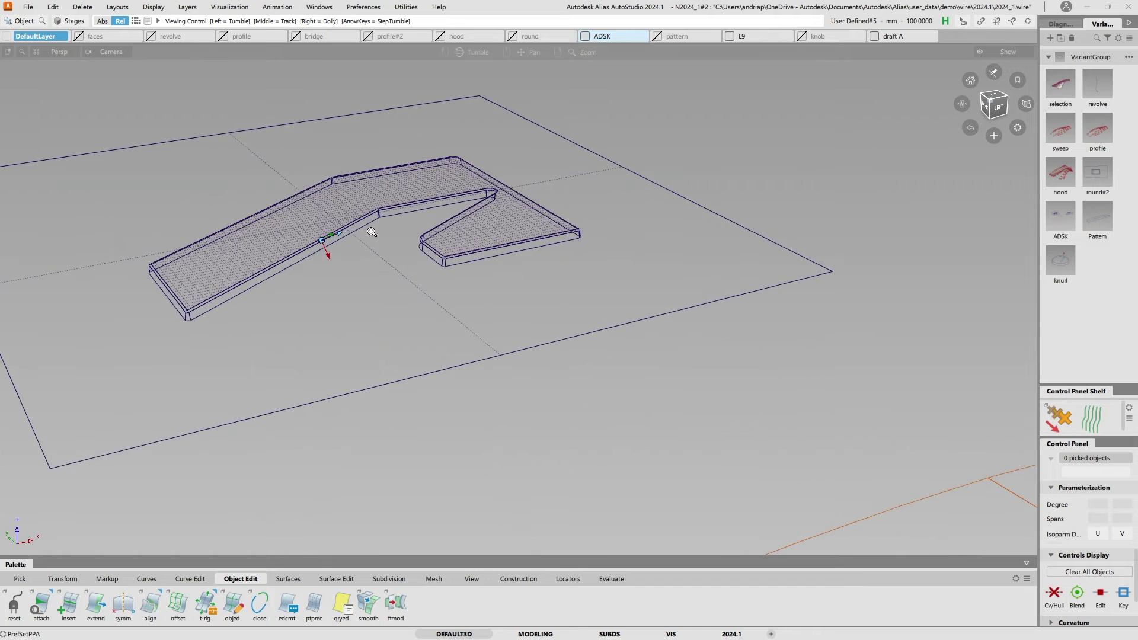
{"action": "left_click_drag", "start_coordinate": [374, 229], "coordinate": [257, 218], "text": "alt+shift"}
{"action": "middle_click_drag", "start_coordinate": [271, 220], "coordinate": [420, 224], "text": "alt+shift"}
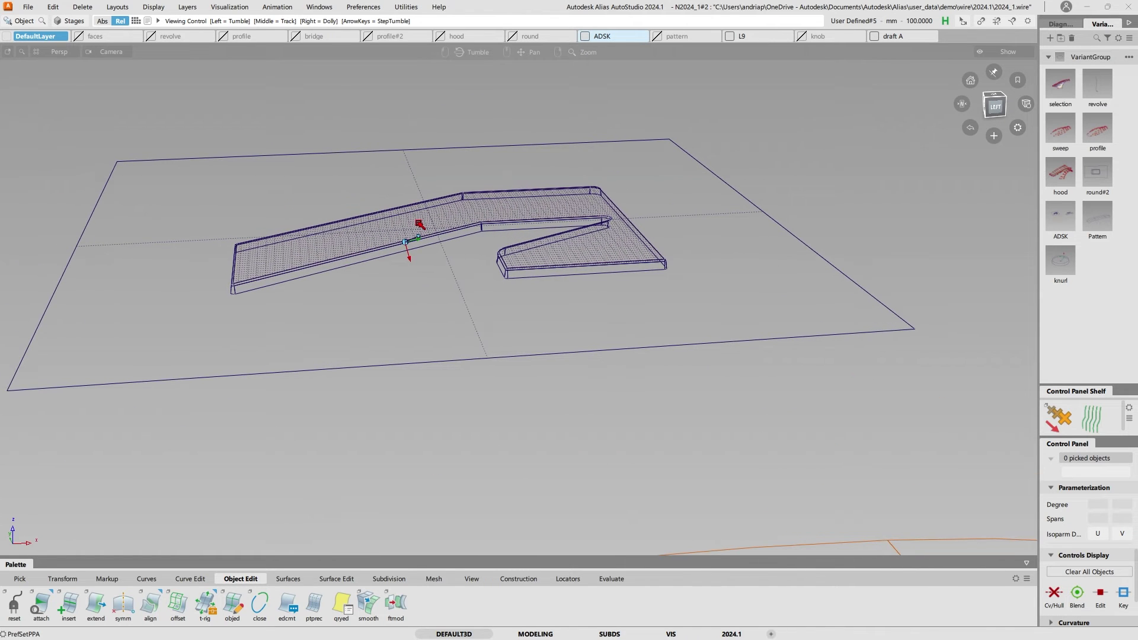
{"action": "right_click_drag", "start_coordinate": [420, 223], "coordinate": [424, 292], "text": "alt+shift"}
{"action": "left_click", "coordinate": [424, 291], "text": "alt+shift"}
{"action": "left_click_drag", "start_coordinate": [424, 291], "coordinate": [415, 307], "text": "alt+shift"}
{"action": "left_click_drag", "start_coordinate": [452, 381], "coordinate": [427, 378], "text": "alt+shift"}
{"action": "left_click_drag", "start_coordinate": [304, 442], "coordinate": [291, 441], "text": "alt+shift"}
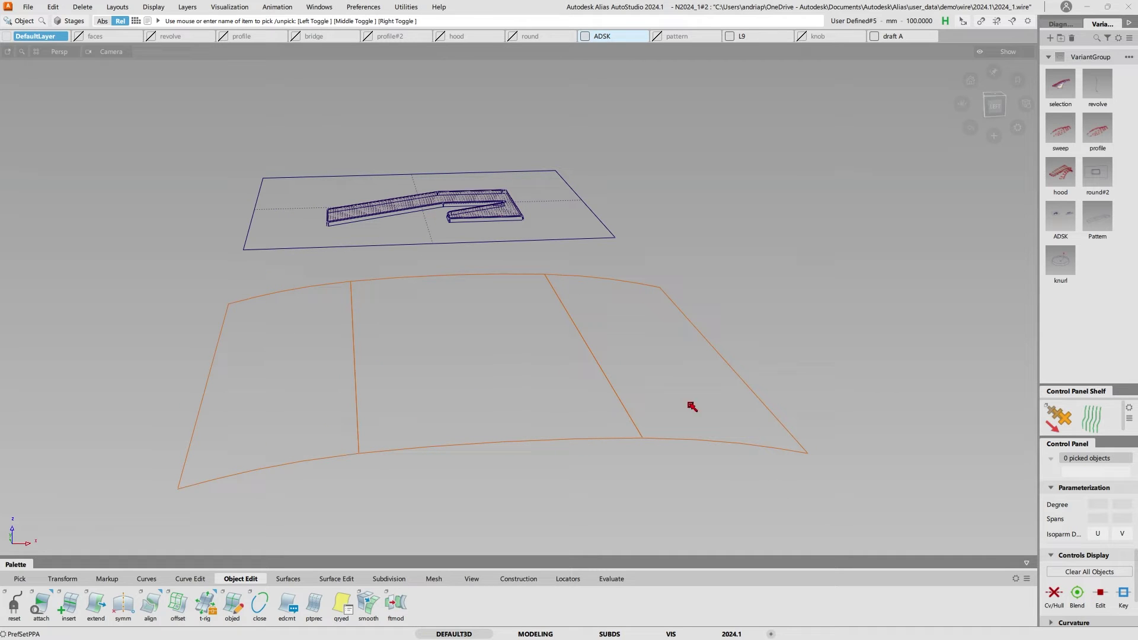
- Start Feature Modifier with its options shown, picking the logo as source objects and its flat surface as source reference
{"action": "left_click", "coordinate": [396, 603]}
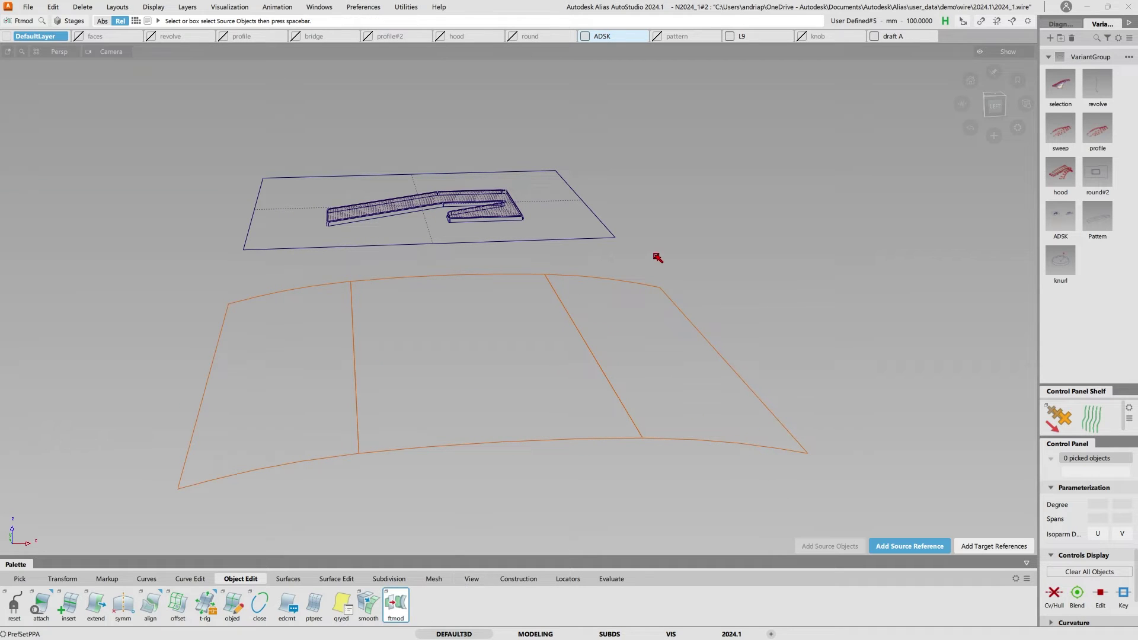
{"action": "double_click", "coordinate": [395, 603]}
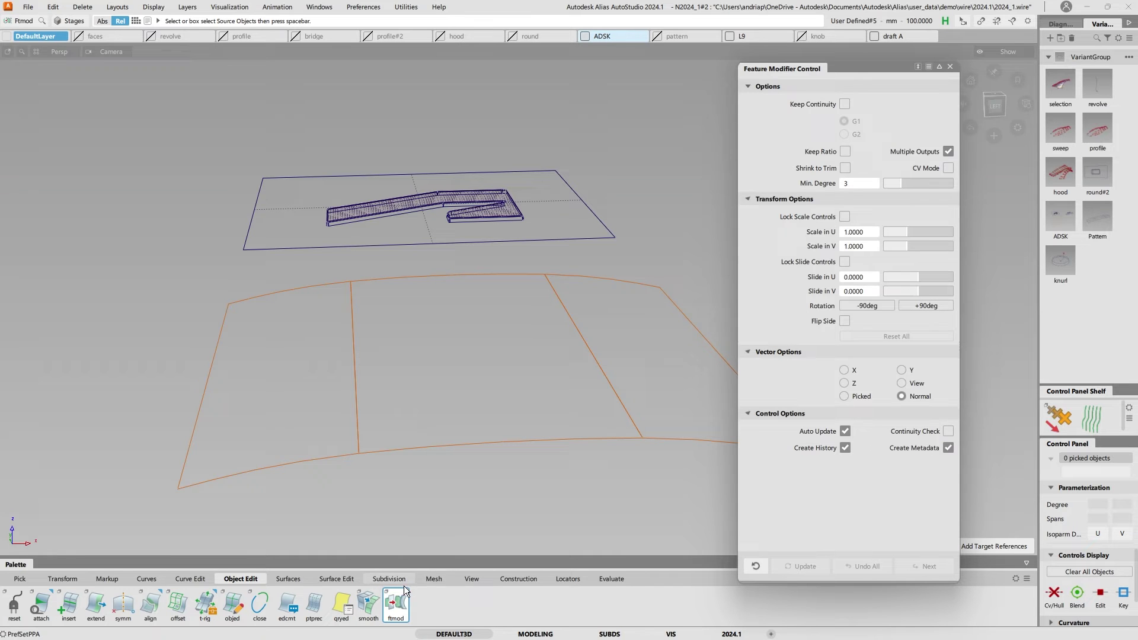
{"action": "right_click_drag", "start_coordinate": [655, 232], "coordinate": [623, 236], "text": "alt+shift"}
{"action": "left_click_drag", "start_coordinate": [664, 249], "coordinate": [574, 224], "text": "alt+shift"}
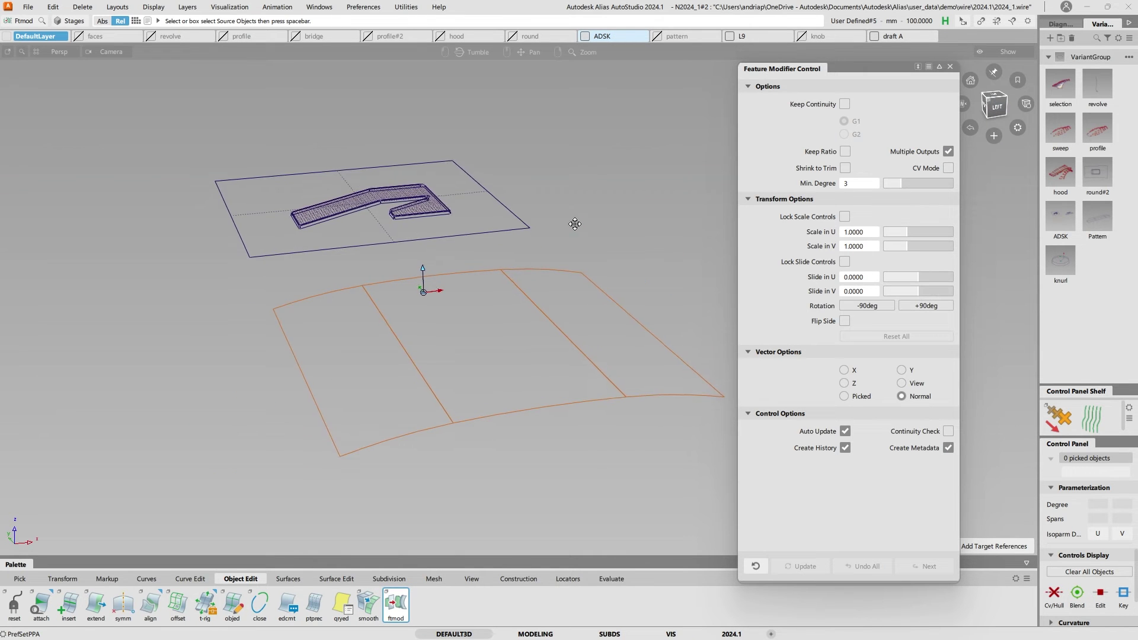
{"action": "middle_click_drag", "start_coordinate": [575, 224], "coordinate": [434, 236], "text": "alt+shift"}
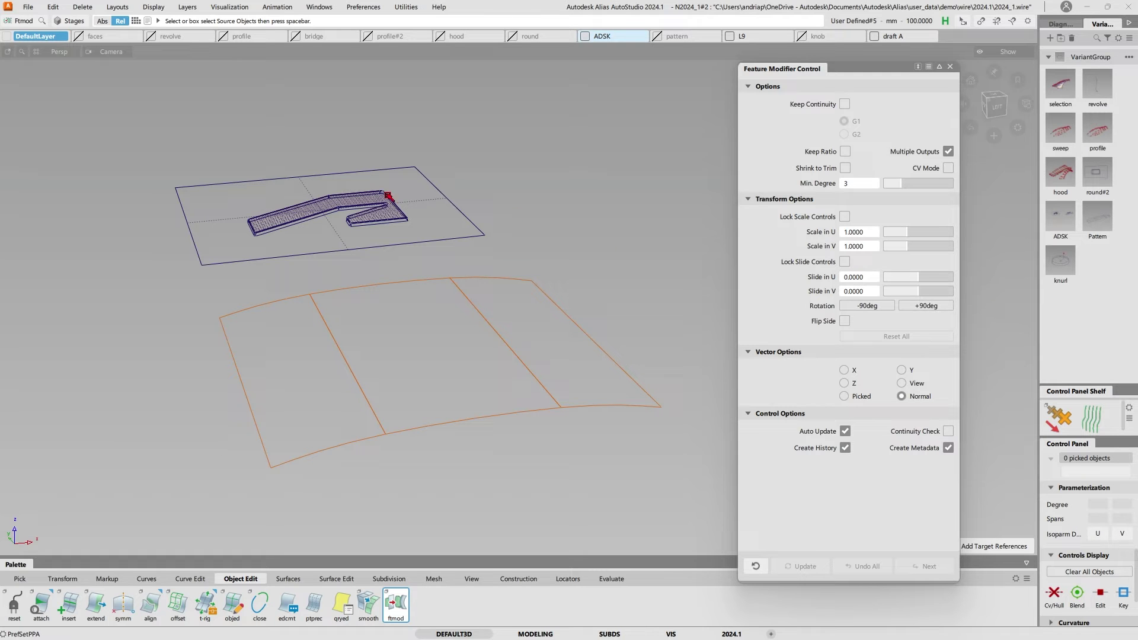
{"action": "left_click_drag", "start_coordinate": [142, 140], "coordinate": [554, 261]}
{"action": "left_click_drag", "start_coordinate": [457, 227], "coordinate": [493, 247]}
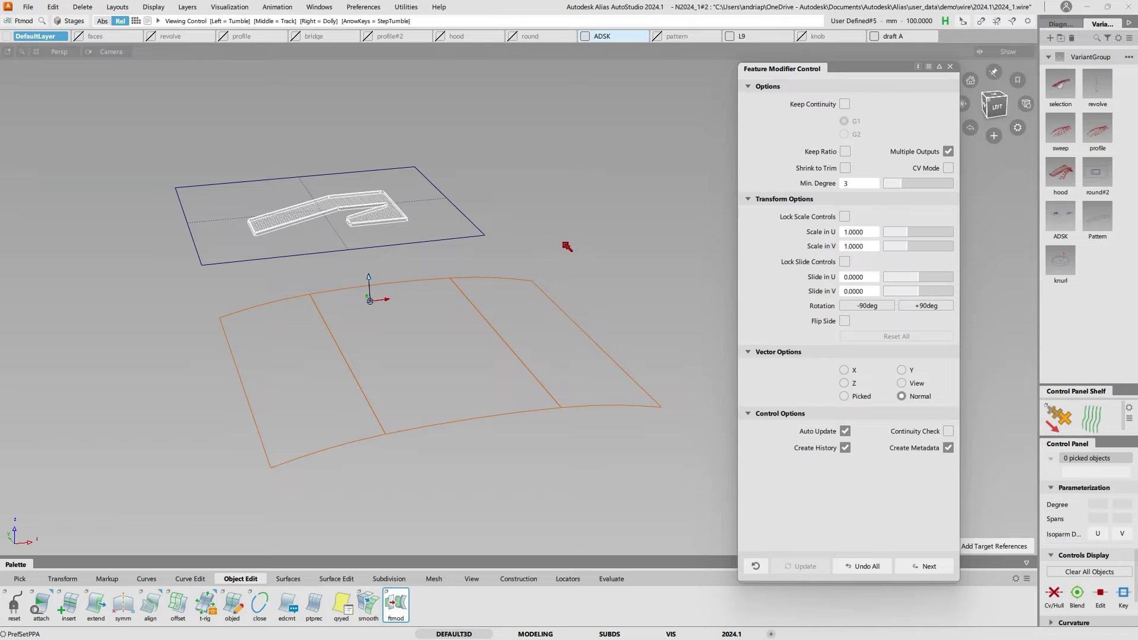
{"action": "left_click_drag", "start_coordinate": [566, 245], "coordinate": [514, 252], "text": "alt+shift"}
{"action": "key", "text": "space"}
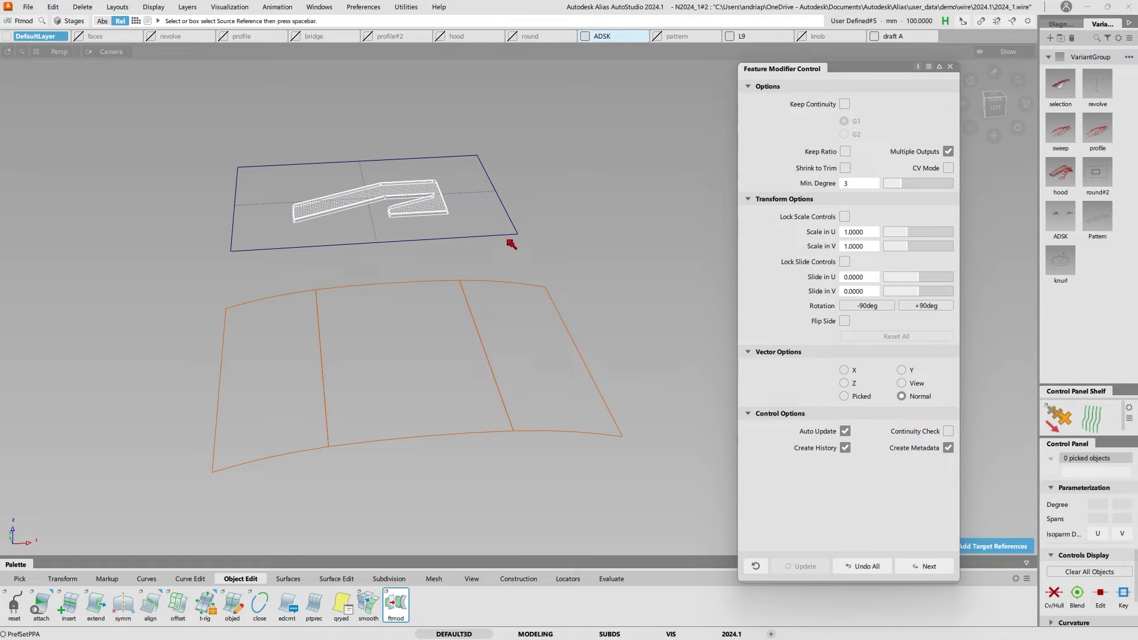
{"action": "left_click", "coordinate": [507, 237]}
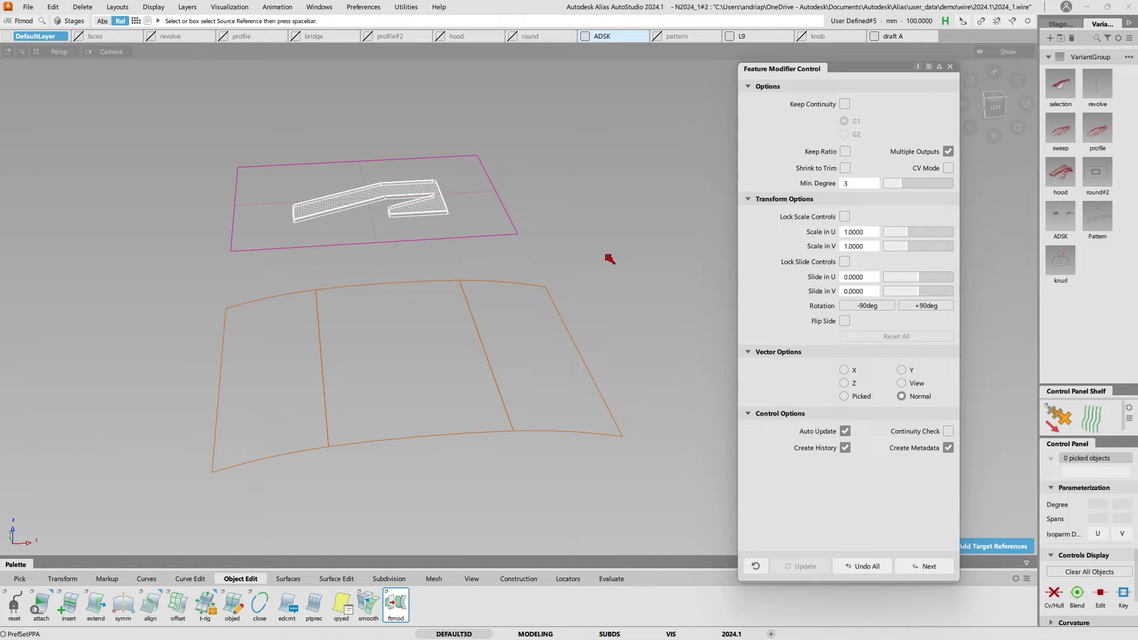
{"action": "key", "text": "space"}
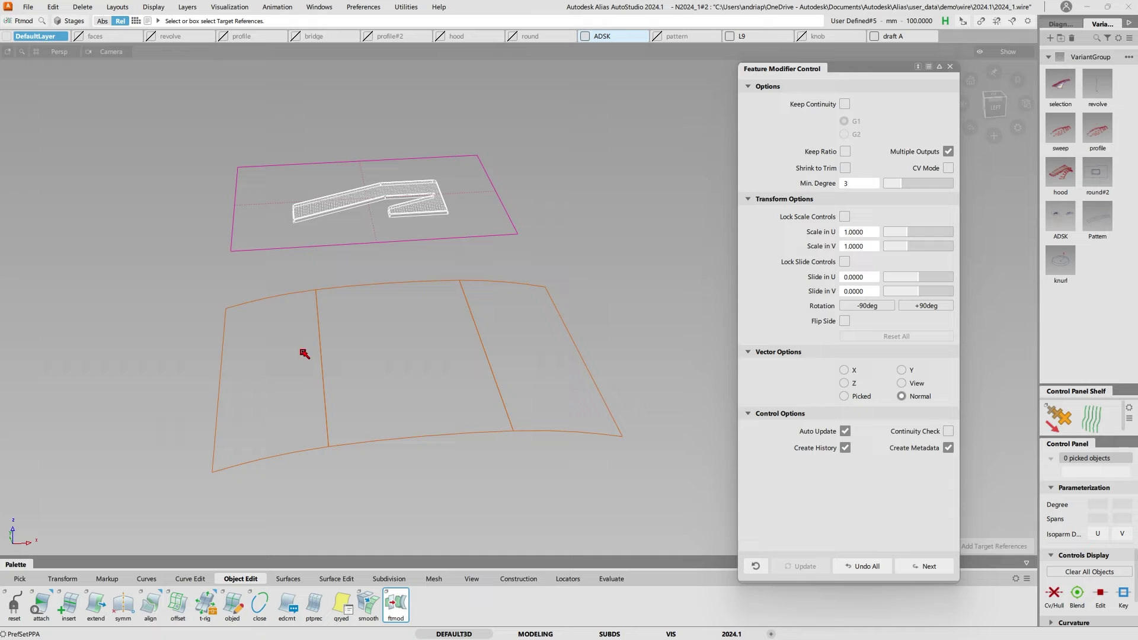
- Pick all three curved panels as target references to map the logo onto each one
{"action": "left_click_drag", "start_coordinate": [253, 355], "coordinate": [563, 394]}
{"action": "left_click_drag", "start_coordinate": [613, 262], "coordinate": [584, 295], "text": "alt+shift"}
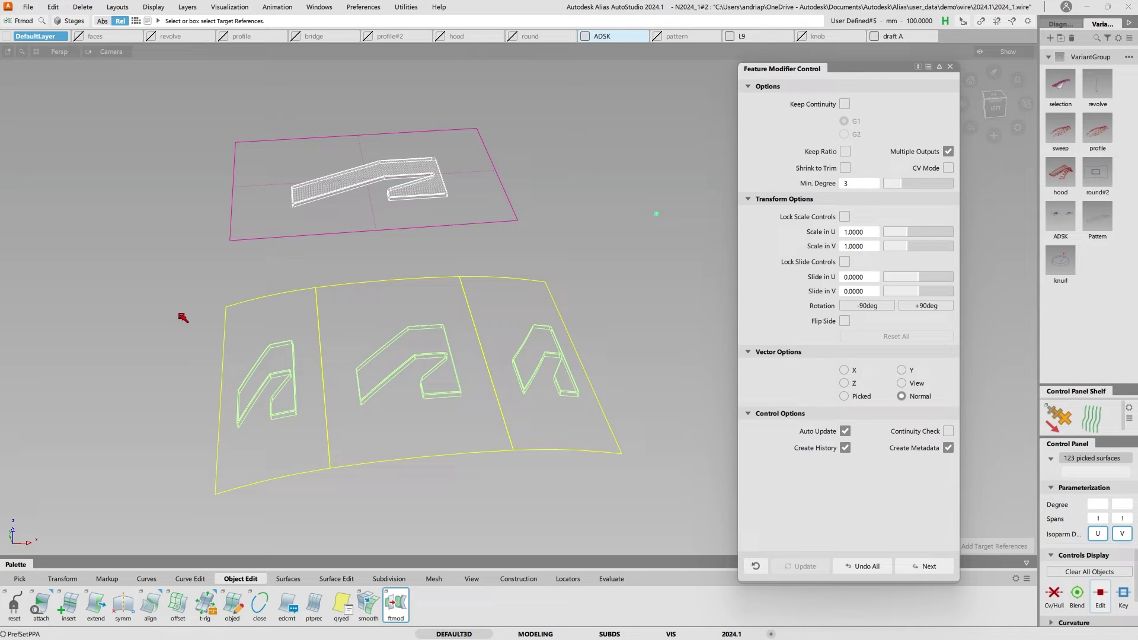
{"action": "left_click_drag", "start_coordinate": [558, 270], "coordinate": [609, 268], "text": "alt+shift"}
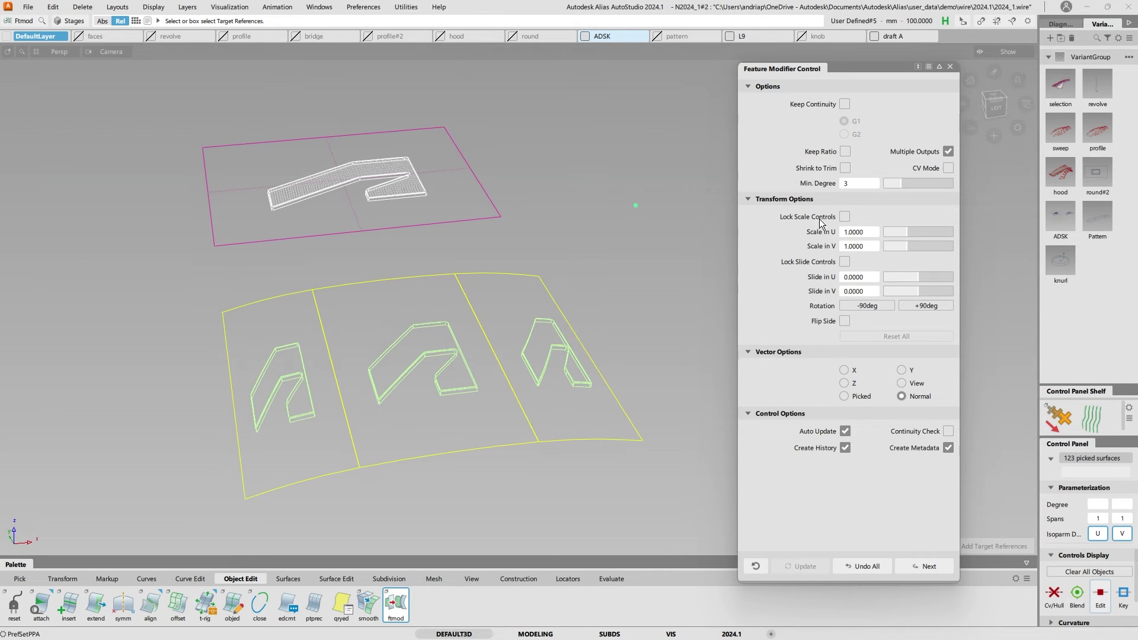
- Disable Multiple Outputs so that a single logo spans the three curved panels
{"action": "left_click", "coordinate": [948, 153]}
{"action": "left_click_drag", "start_coordinate": [558, 220], "coordinate": [564, 247], "text": "alt+shift"}
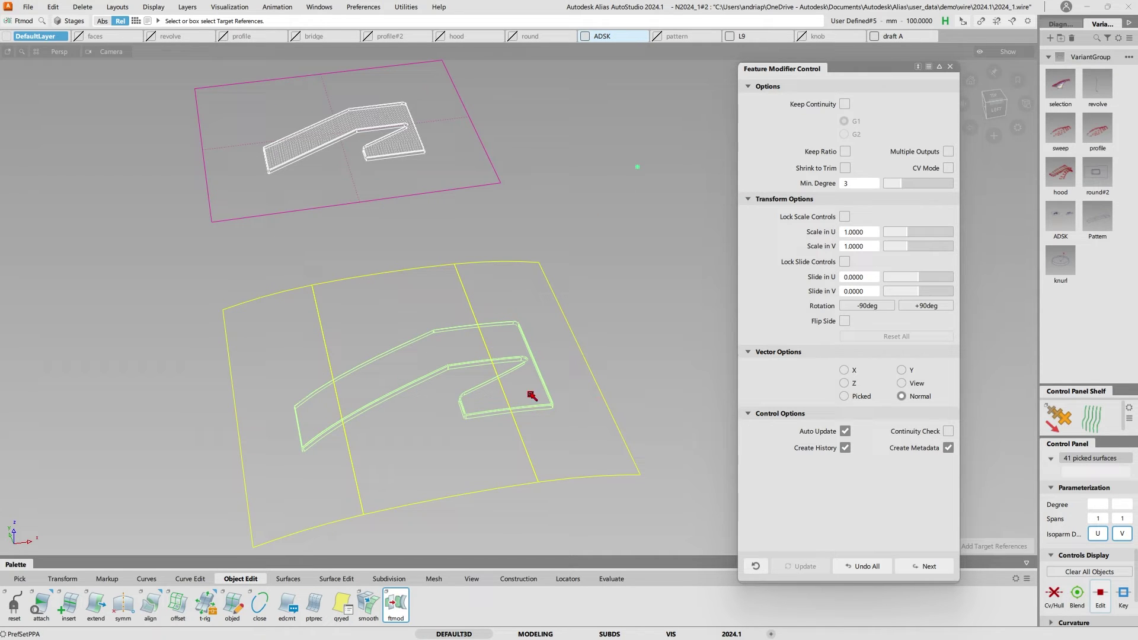
{"action": "left_click_drag", "start_coordinate": [338, 447], "coordinate": [343, 424], "text": "alt+shift"}
{"action": "left_click_drag", "start_coordinate": [727, 228], "coordinate": [681, 215], "text": "alt+shift"}
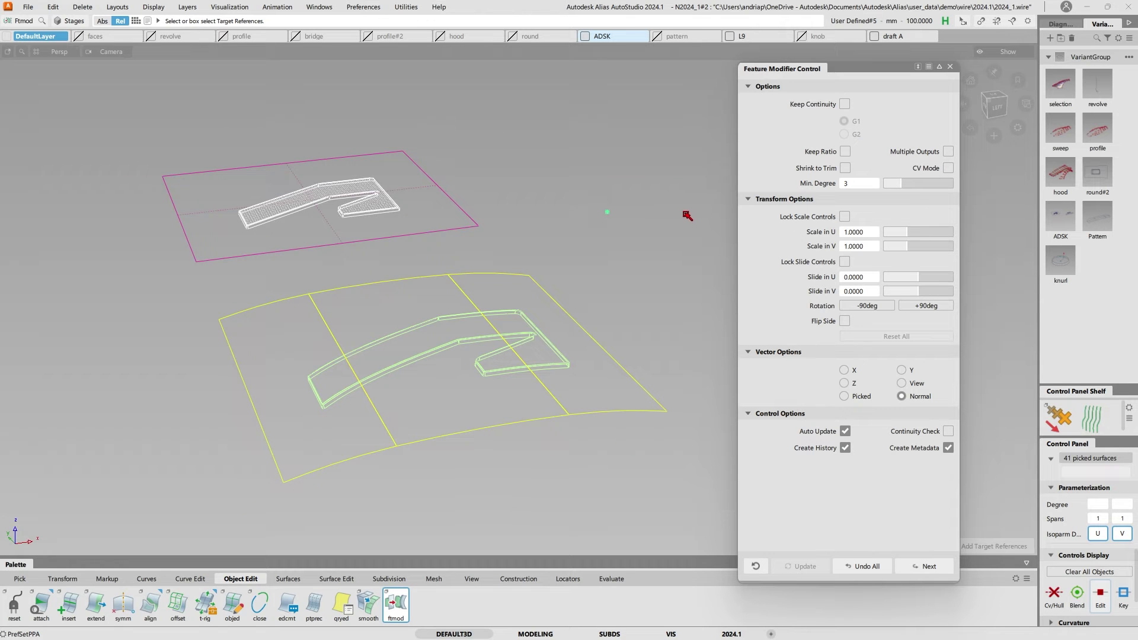
- Try rotating the mapped logo in 90-degree increments and flipping its side, returning it to its original orientation
{"action": "left_click", "coordinate": [860, 306]}
{"action": "left_click", "coordinate": [860, 305]}
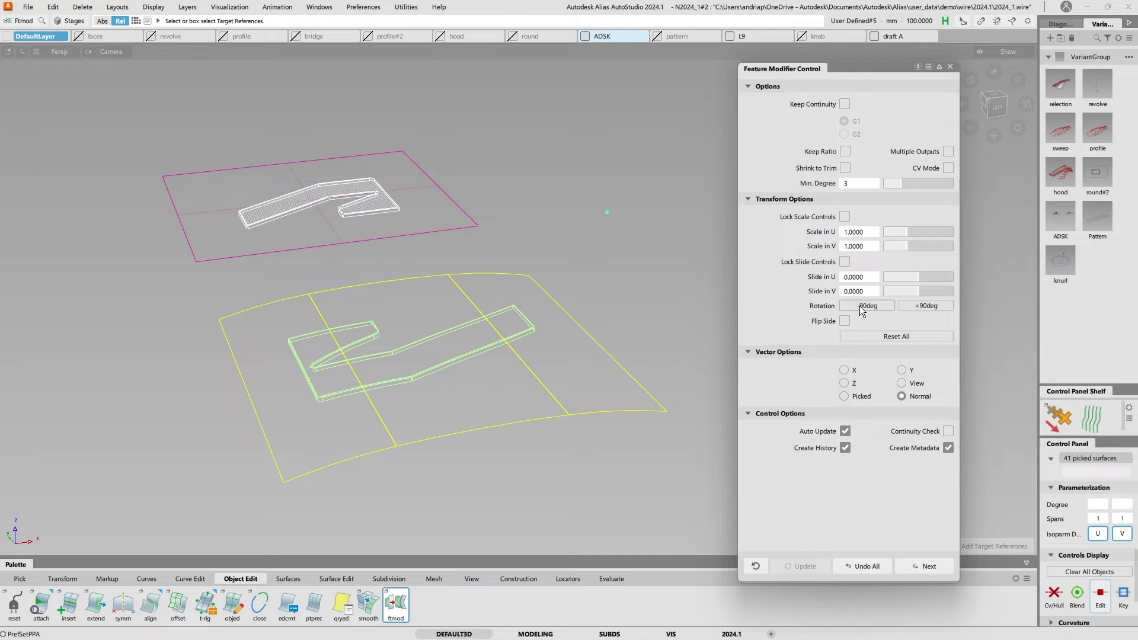
{"action": "left_click", "coordinate": [860, 306]}
{"action": "left_click", "coordinate": [860, 307]}
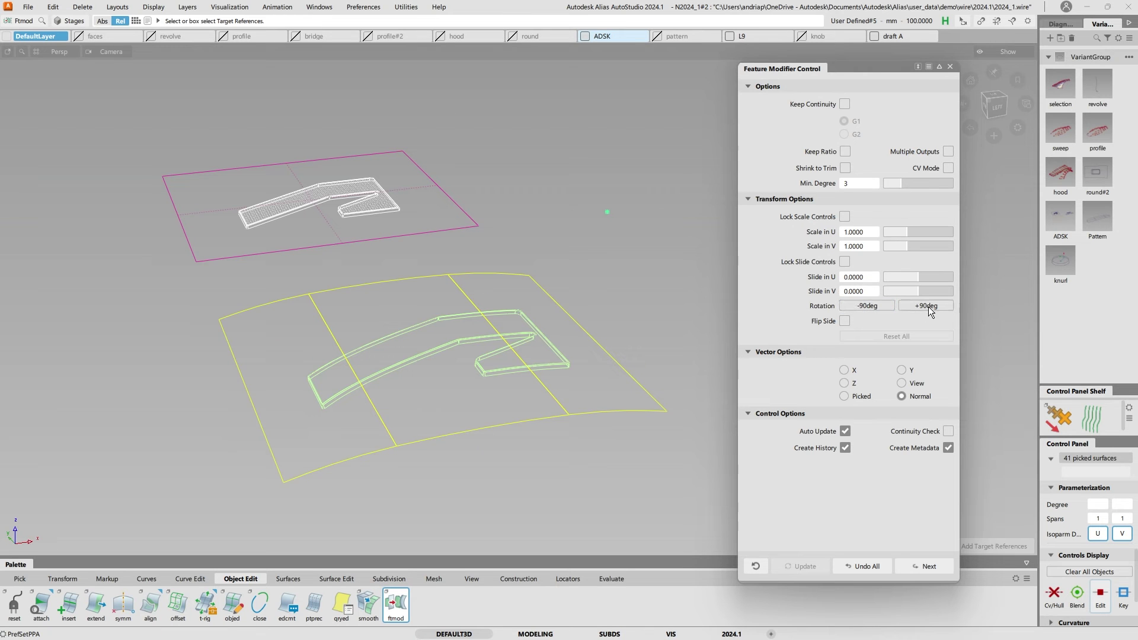
{"action": "left_click", "coordinate": [929, 307]}
{"action": "left_click", "coordinate": [862, 303]}
{"action": "left_click", "coordinate": [845, 321]}
{"action": "left_click", "coordinate": [844, 321]}
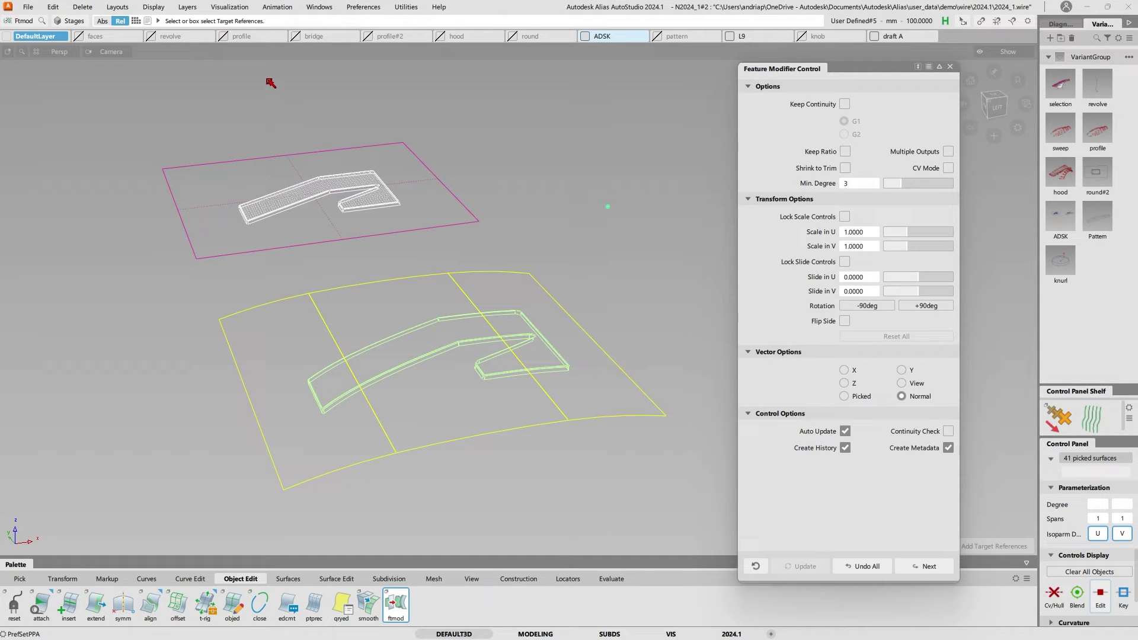
- Set the mapped logo's vector direction to Z and inspect the side walls at its narrow end up close
{"action": "left_click_drag", "start_coordinate": [364, 314], "coordinate": [376, 285], "text": "alt+shift"}
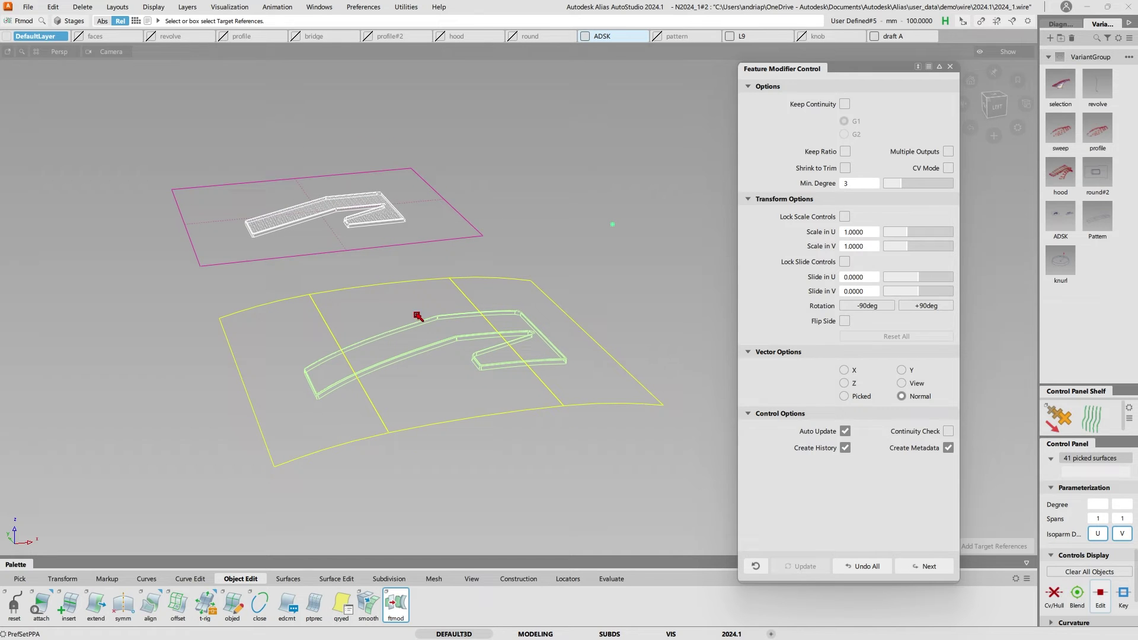
{"action": "right_click_drag", "start_coordinate": [335, 389], "coordinate": [392, 371], "text": "alt+shift"}
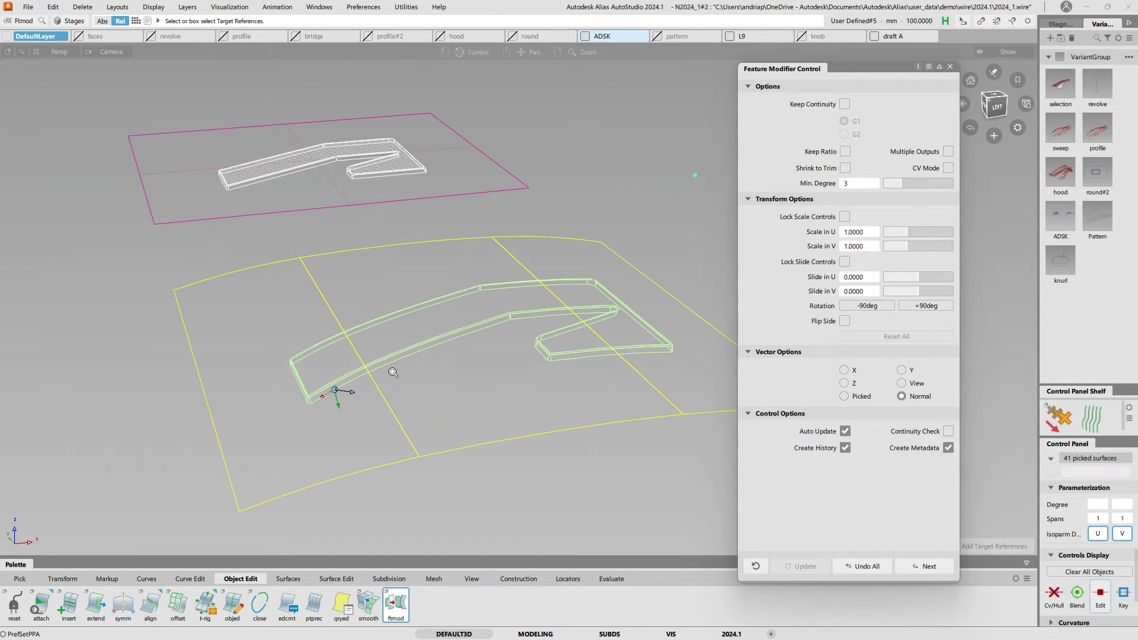
{"action": "left_click", "coordinate": [849, 389]}
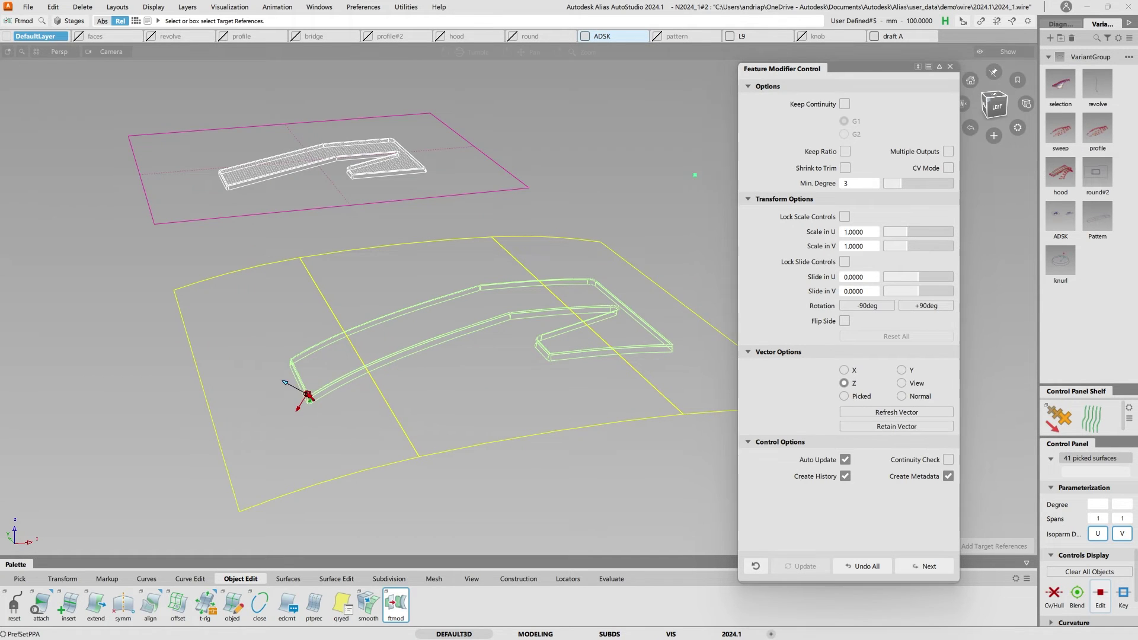
{"action": "mouse_move", "coordinate": [295, 394]}
{"action": "right_mouse_down", "text": "alt+shift"}
{"action": "mouse_move", "coordinate": [344, 375]}
{"action": "mouse_move", "coordinate": [300, 401]}
{"action": "right_mouse_up", "text": "alt+shift"}
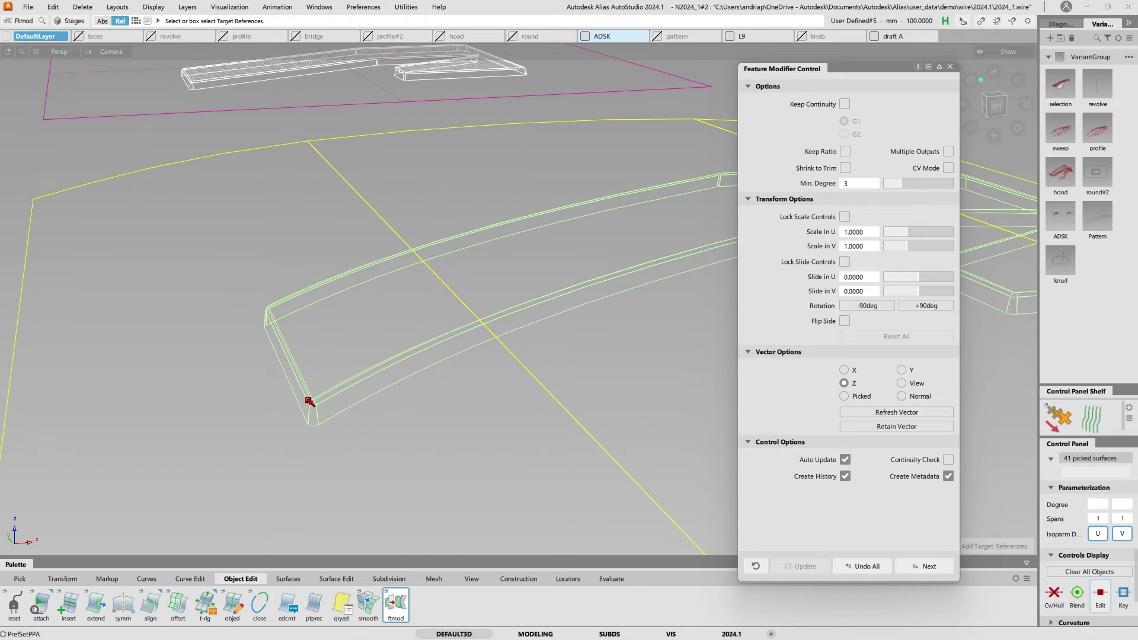
{"action": "right_click_drag", "start_coordinate": [439, 354], "coordinate": [396, 366], "text": "alt+shift"}
{"action": "left_click_drag", "start_coordinate": [420, 313], "coordinate": [421, 323], "text": "alt+shift"}
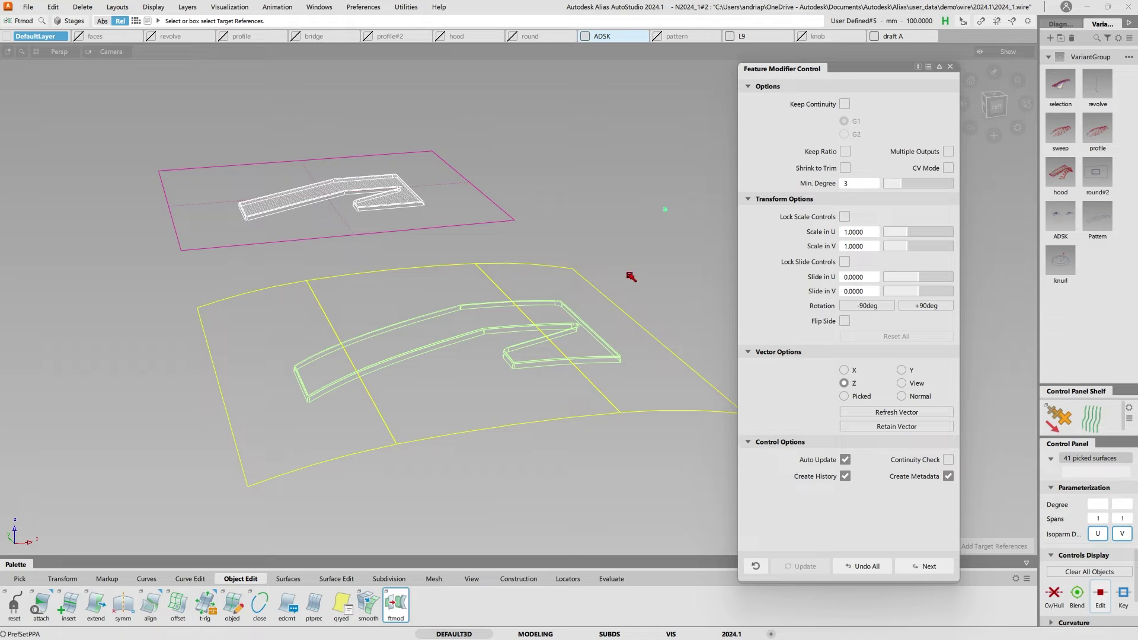
{"action": "left_click_drag", "start_coordinate": [636, 245], "coordinate": [628, 277], "text": "alt+shift"}
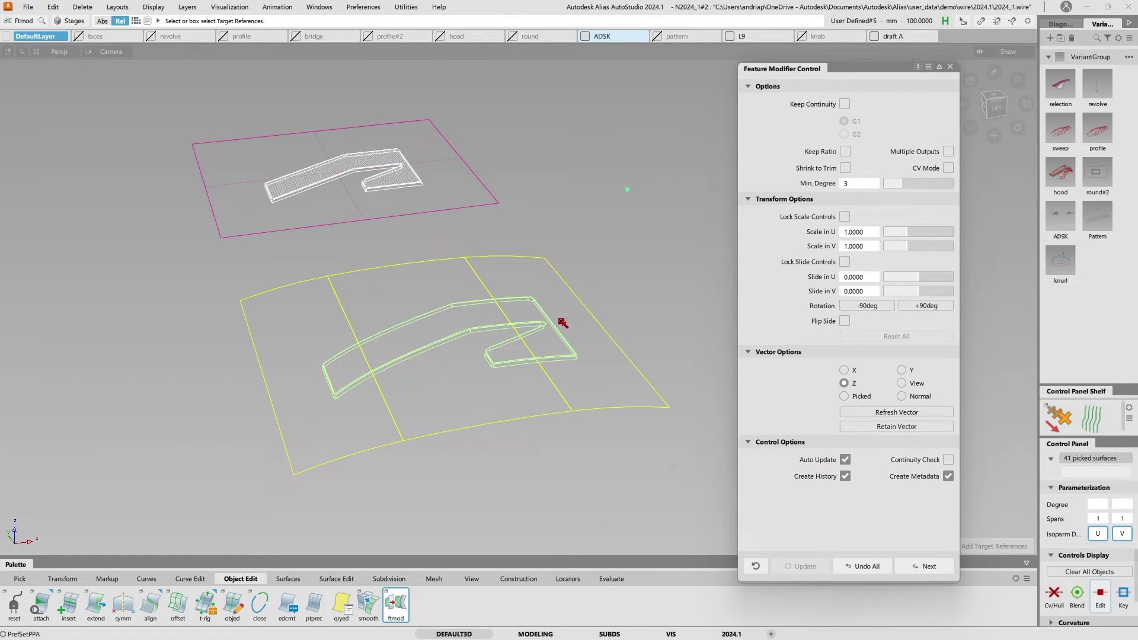
- Display the CVs of the mapped logo surfaces and reopen their Feature Modifier history with Query Edit
{"action": "left_click_drag", "start_coordinate": [404, 367], "coordinate": [400, 300], "text": "ctrl+shift"}
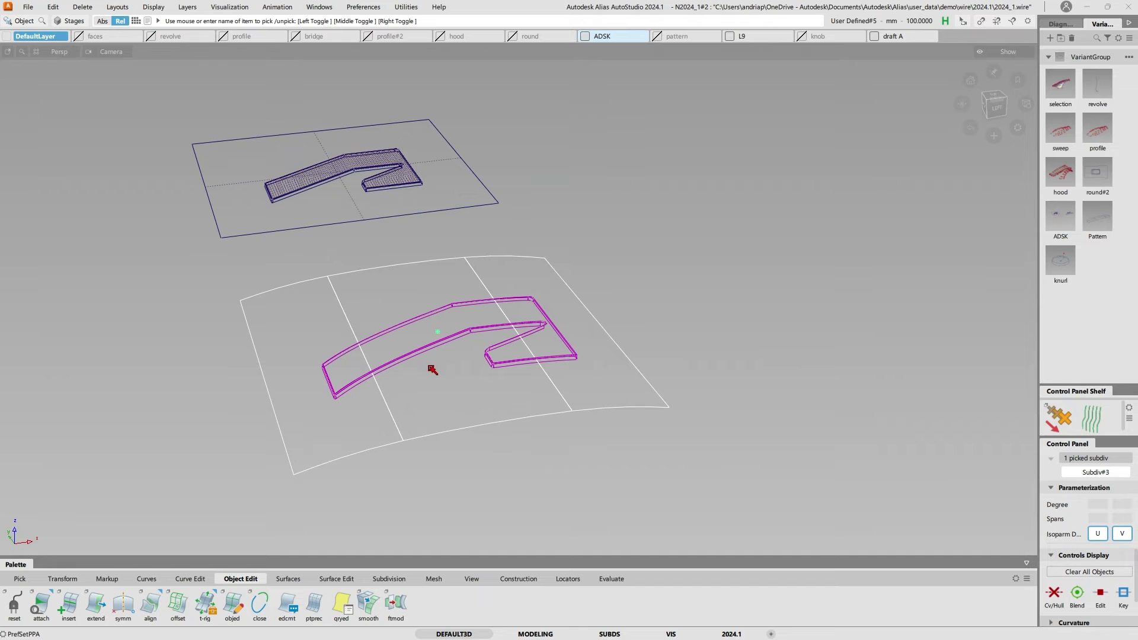
{"action": "left_click_drag", "start_coordinate": [325, 275], "coordinate": [494, 341]}
{"action": "left_click_drag", "start_coordinate": [533, 206], "coordinate": [541, 316], "text": "ctrl+shift"}
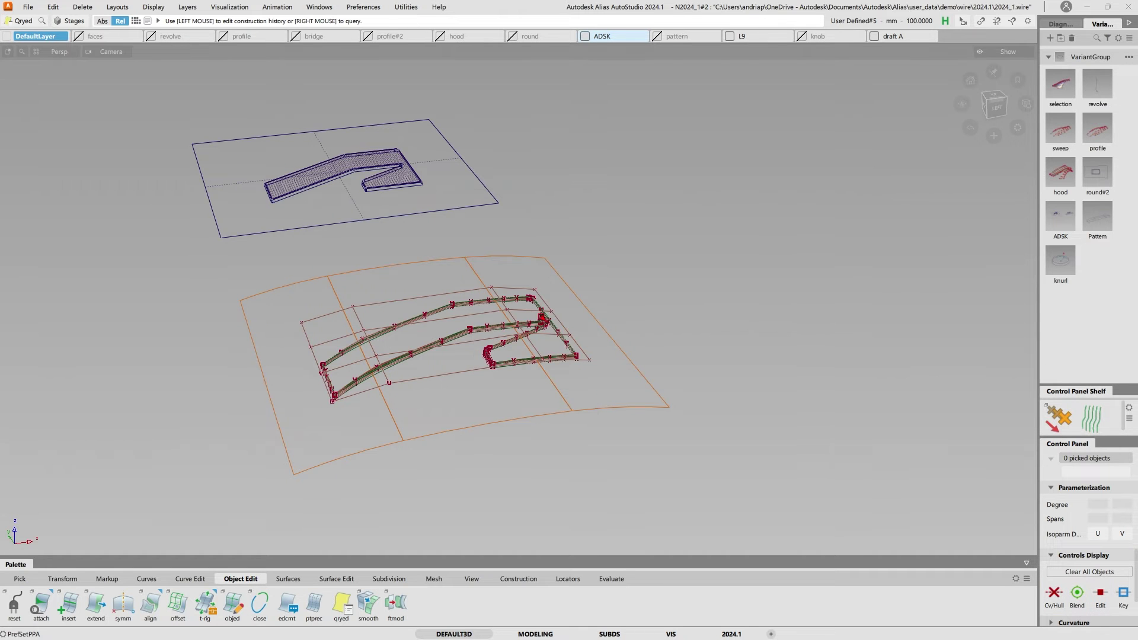
{"action": "left_click", "coordinate": [542, 317]}
{"action": "left_click_drag", "start_coordinate": [704, 215], "coordinate": [711, 225], "text": "alt+shift"}
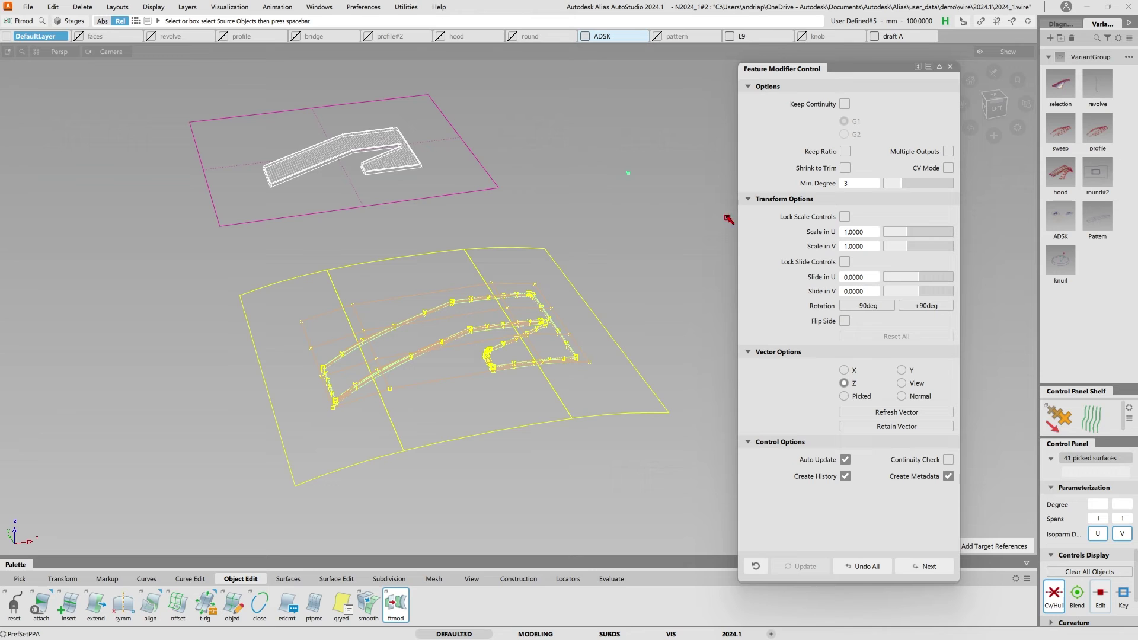
- Lock the scale controls and try a scale of 0.9 in U and V on the mapped logo
{"action": "left_click", "coordinate": [845, 152]}
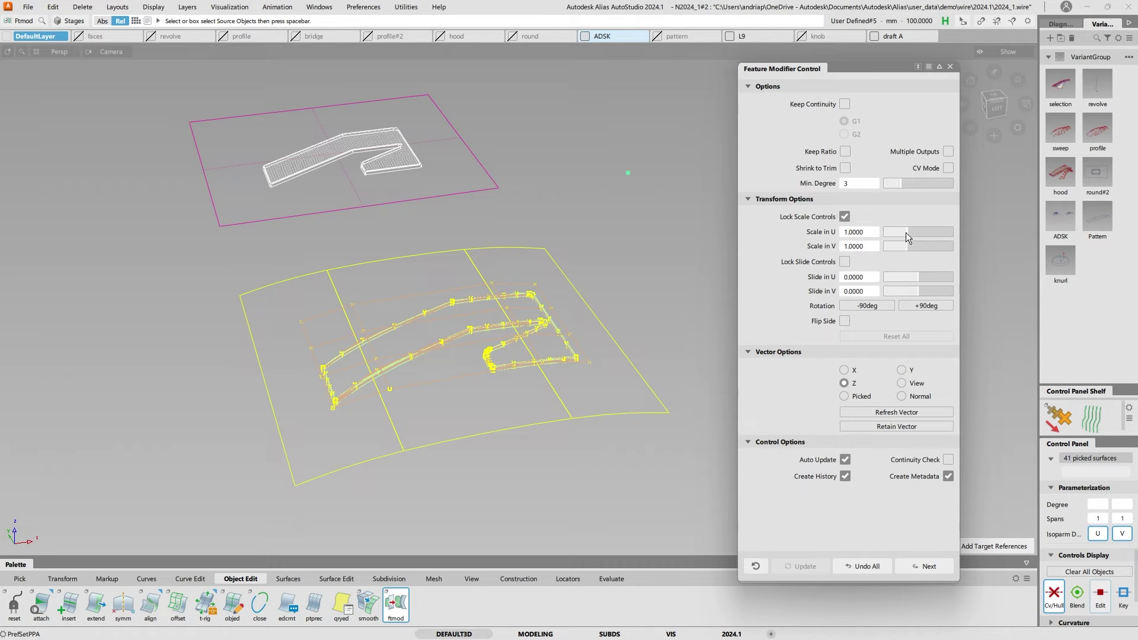
{"action": "left_click_drag", "start_coordinate": [910, 234], "coordinate": [906, 233]}
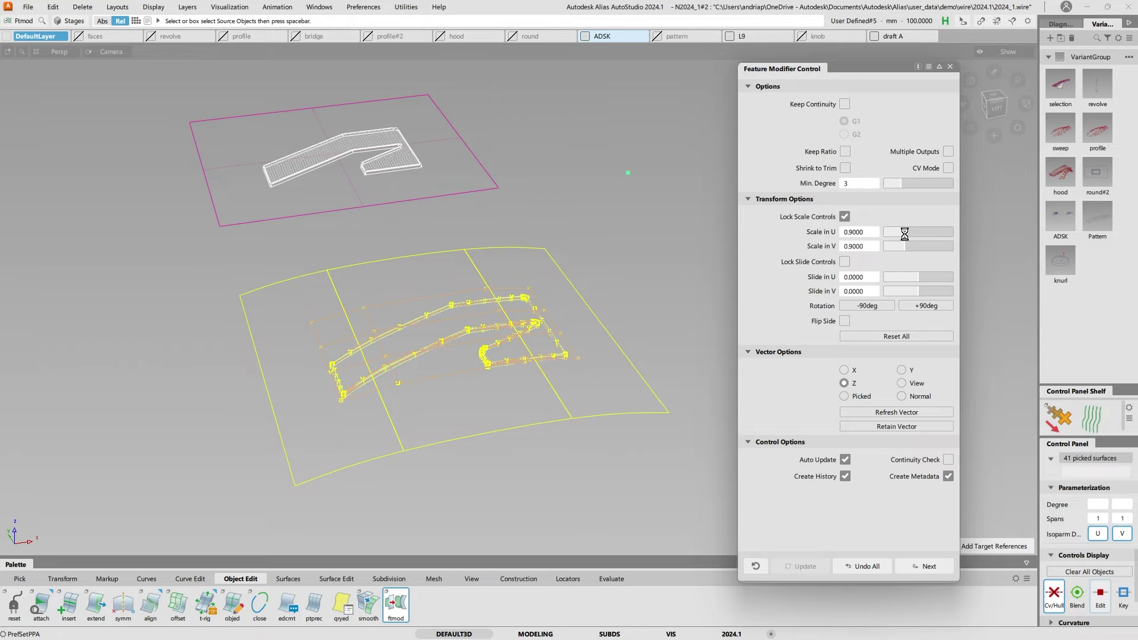
{"action": "left_click_drag", "start_coordinate": [906, 234], "coordinate": [911, 234]}
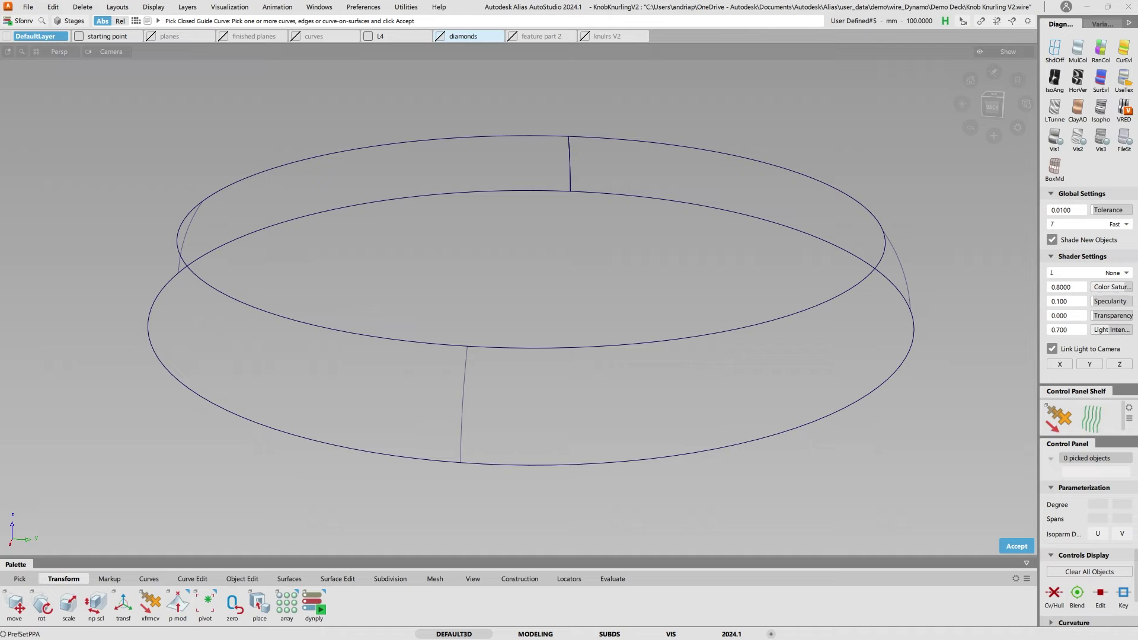
- Load the Nurbs Surfaces on Revolved Surface(s) script from the Dynamo Toolbox into Dynamo Player, leaving only its settings open
{"action": "left_click", "coordinate": [316, 611]}
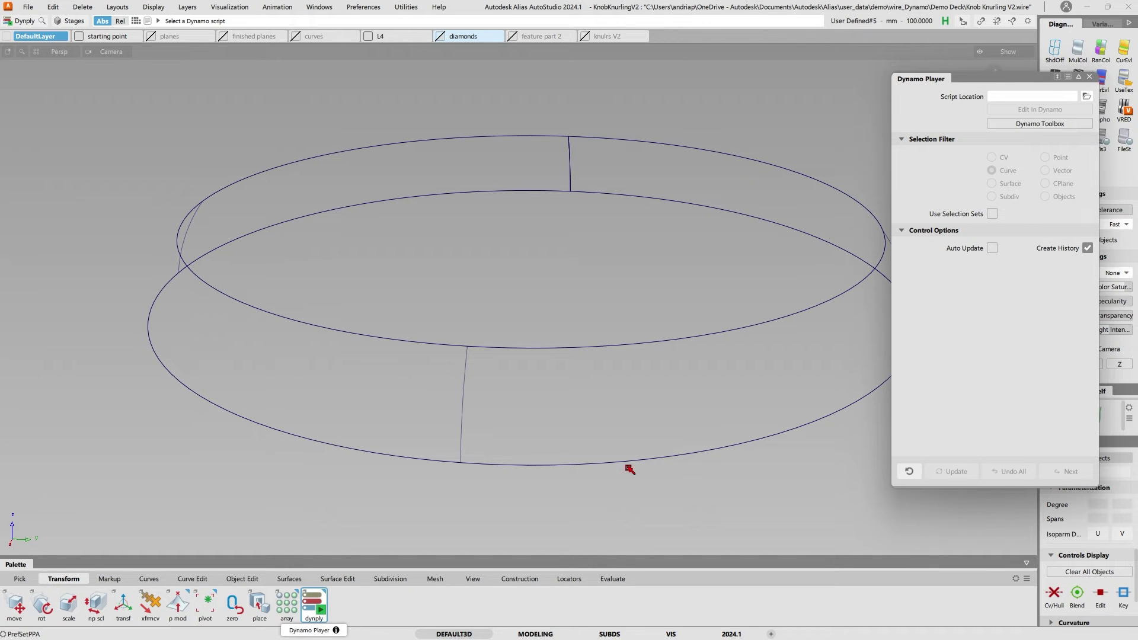
{"action": "left_click", "coordinate": [1058, 123]}
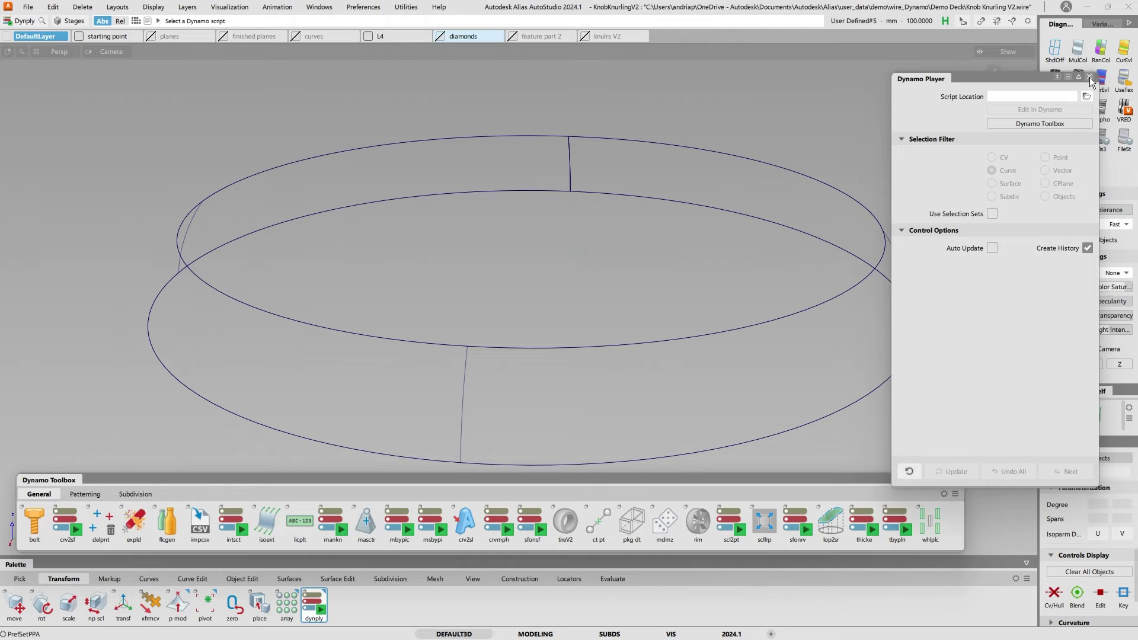
{"action": "left_click", "coordinate": [1090, 77]}
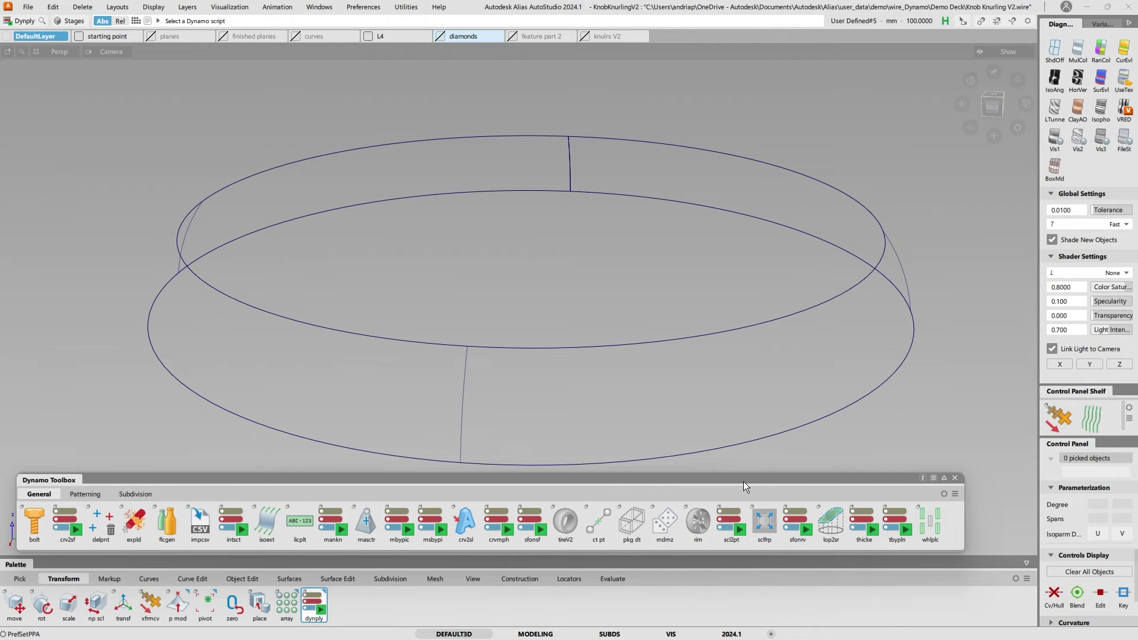
{"action": "left_click", "coordinate": [799, 525]}
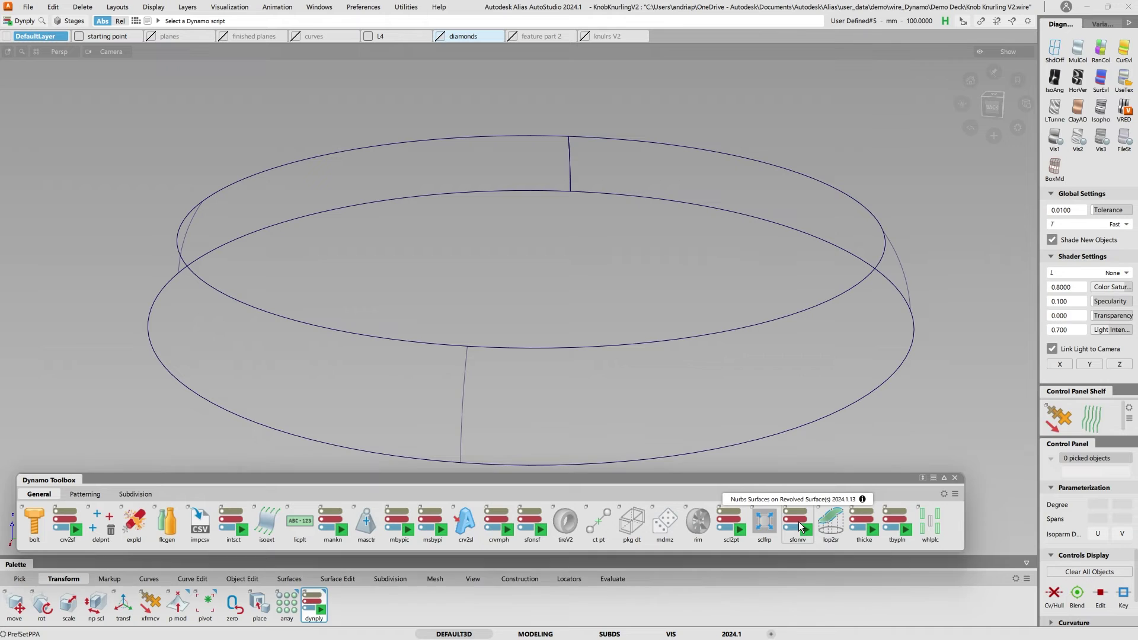
{"action": "left_click_drag", "start_coordinate": [843, 479], "coordinate": [677, 481]}
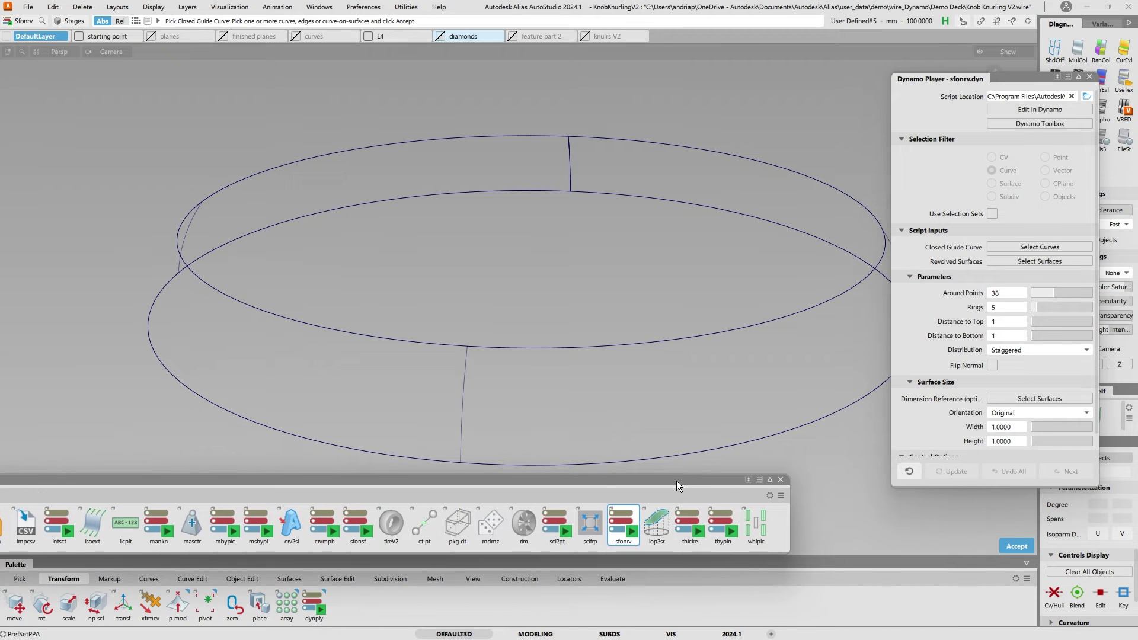
{"action": "left_click", "coordinate": [781, 480]}
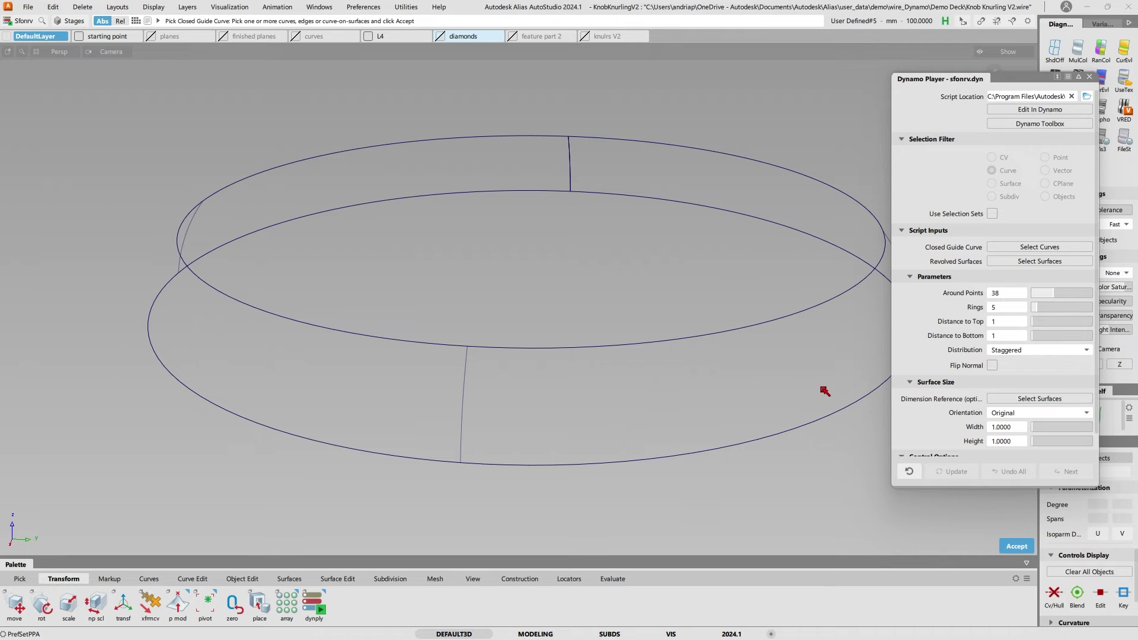
- Build staggered surfaces around the knob with its upper edge as closed guide curve, the knob as revolved surface and no dimension reference
{"action": "left_click", "coordinate": [786, 313]}
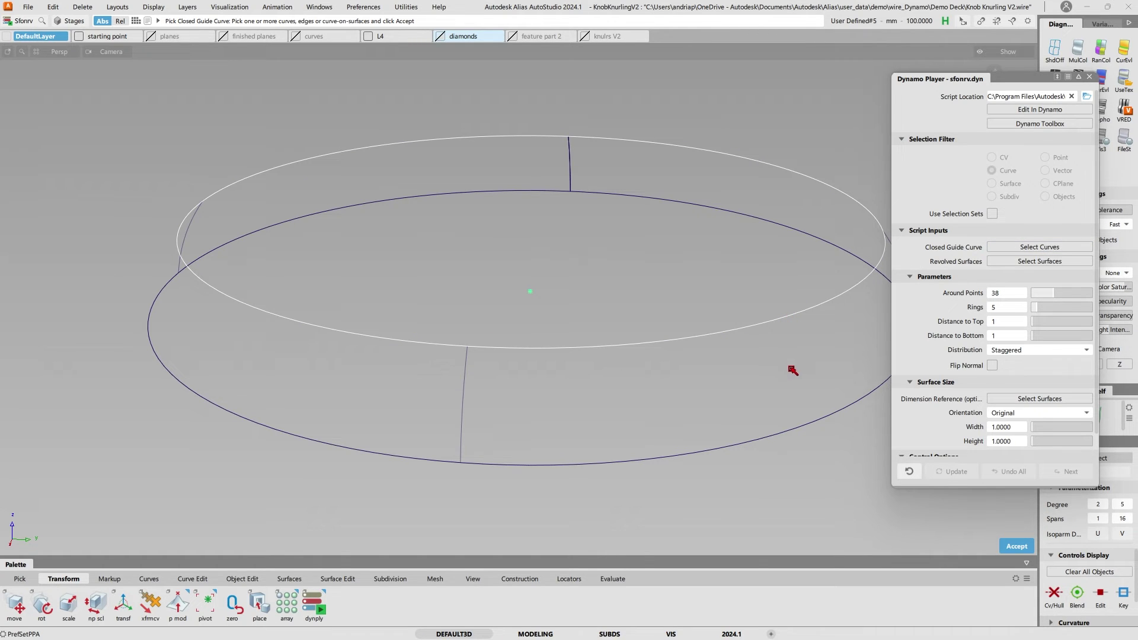
{"action": "key", "text": "space"}
{"action": "left_click", "coordinate": [1057, 259]}
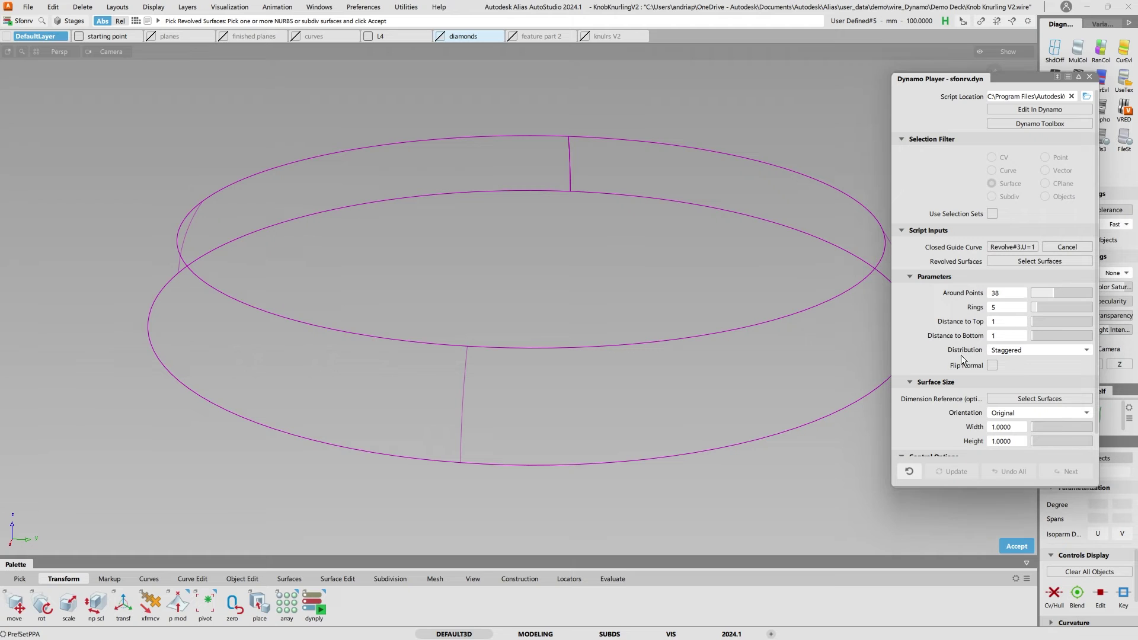
{"action": "left_click", "coordinate": [786, 432]}
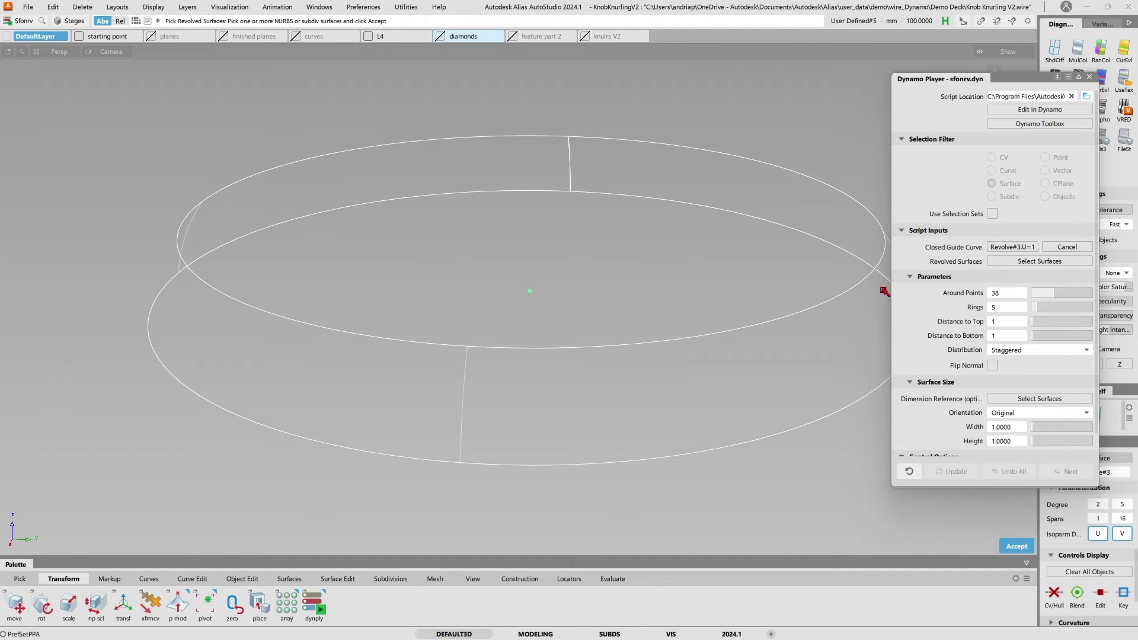
{"action": "key", "text": "Return"}
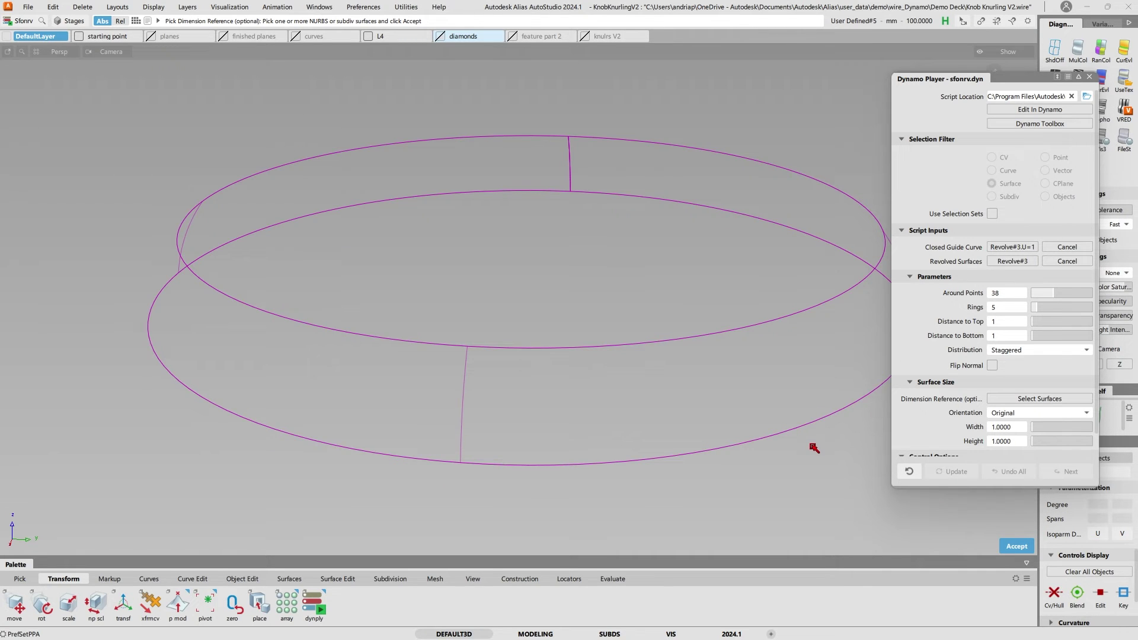
{"action": "key", "text": "Return"}
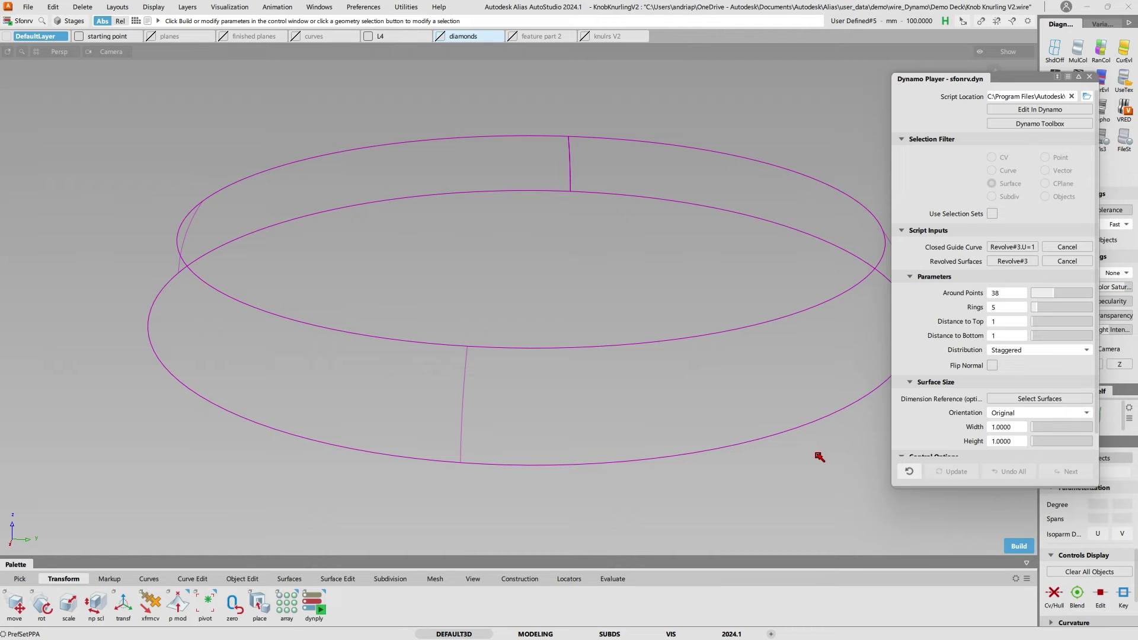
{"action": "key", "text": "Return"}
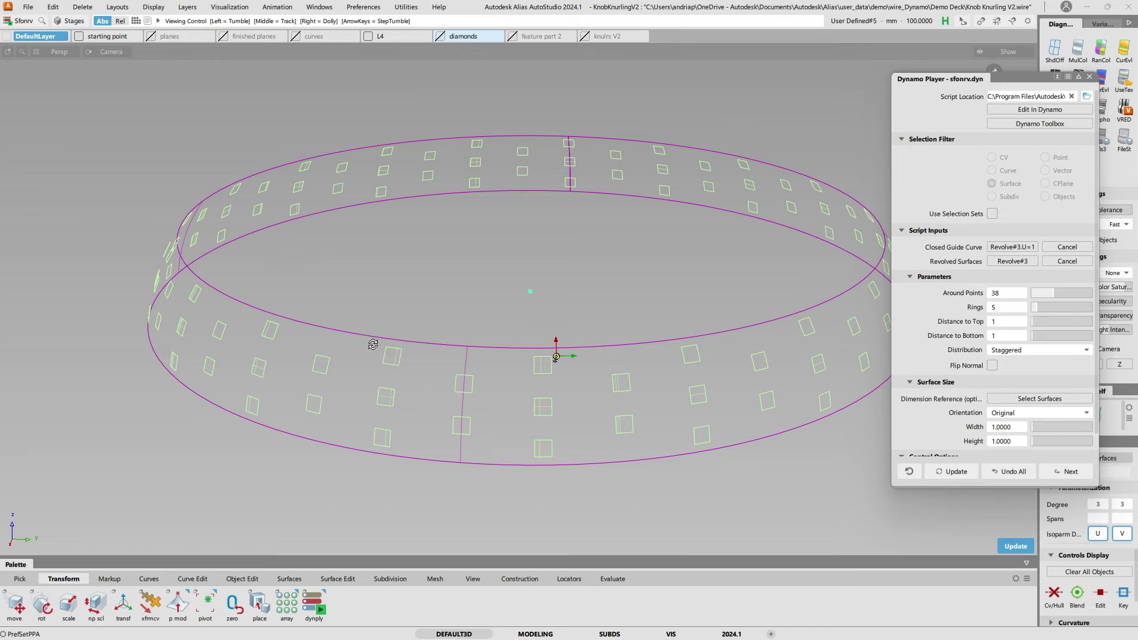
- Display the CVs of the distributed surfaces and examine their orientation around the knob and up close
{"action": "left_click_drag", "start_coordinate": [444, 338], "coordinate": [467, 347], "text": "alt+shift"}
{"action": "left_click_drag", "start_coordinate": [691, 355], "coordinate": [611, 355], "text": "alt+shift"}
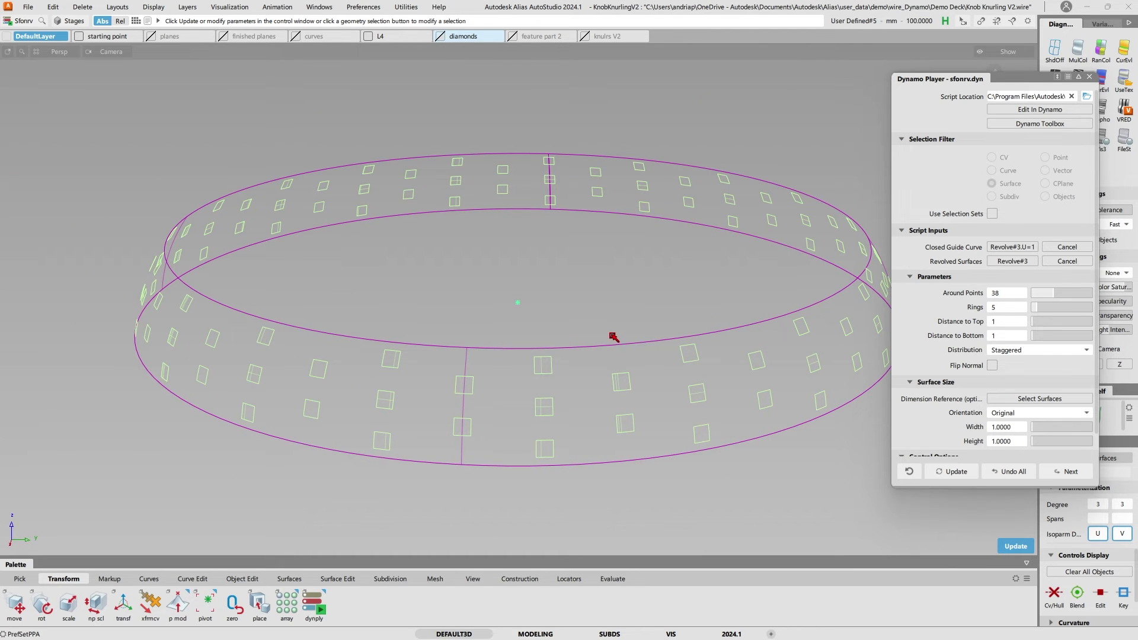
{"action": "left_click_drag", "start_coordinate": [521, 347], "coordinate": [564, 358], "text": "alt+shift"}
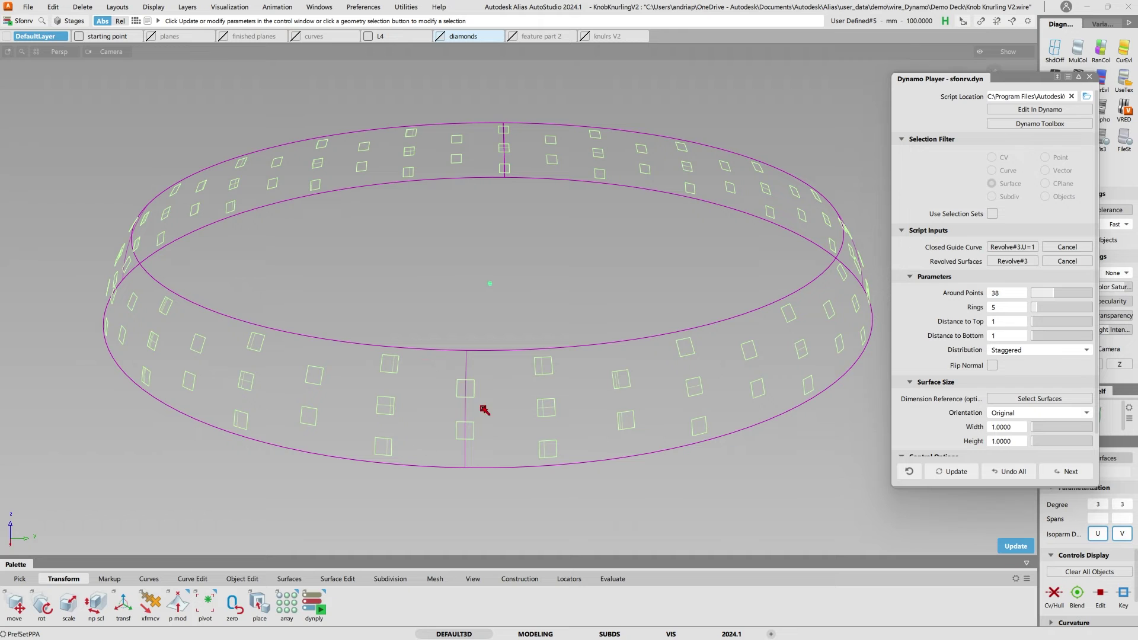
{"action": "key", "text": "shift+alt"}
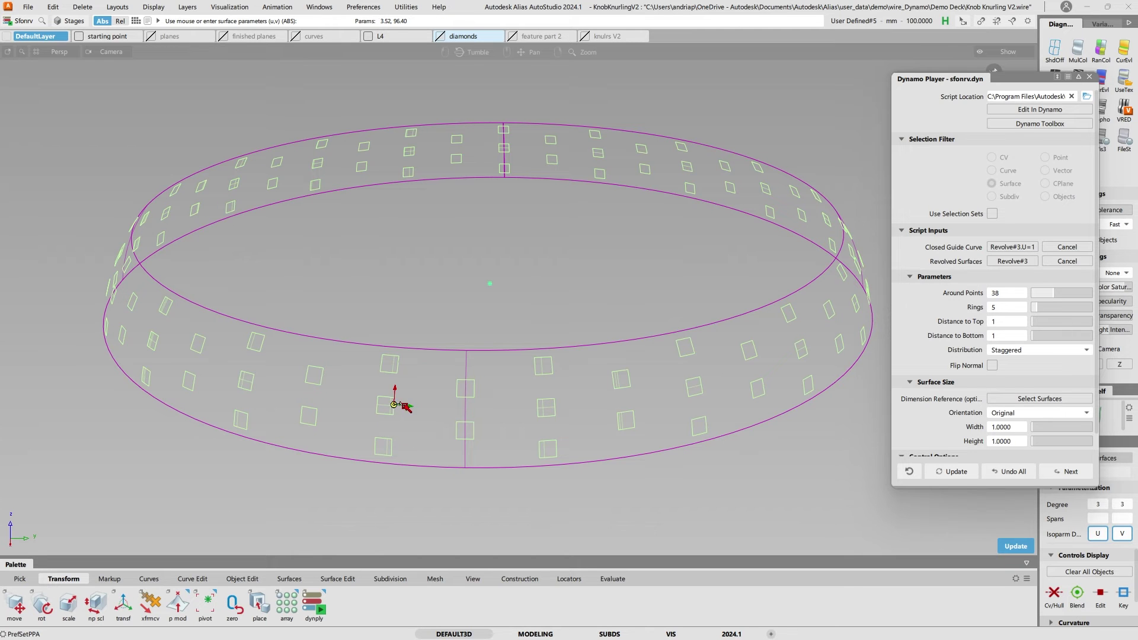
{"action": "right_click_drag", "start_coordinate": [582, 426], "coordinate": [625, 397], "text": "alt+shift"}
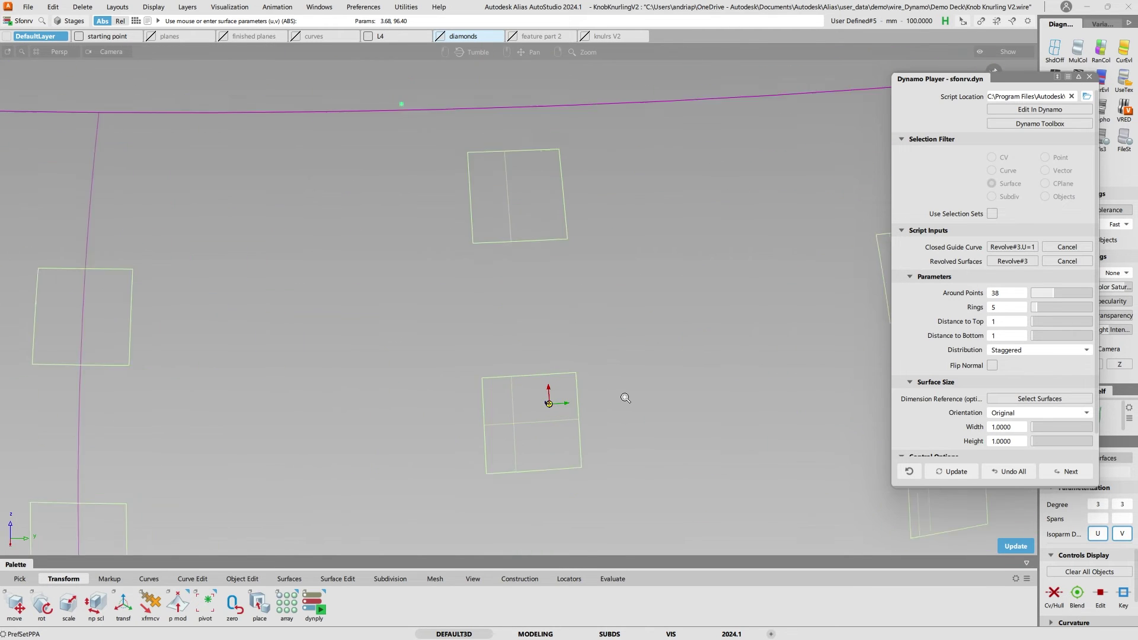
{"action": "left_click_drag", "start_coordinate": [625, 396], "coordinate": [584, 392], "text": "alt+shift"}
{"action": "right_click_drag", "start_coordinate": [583, 391], "coordinate": [615, 420], "text": "ctrl+shift"}
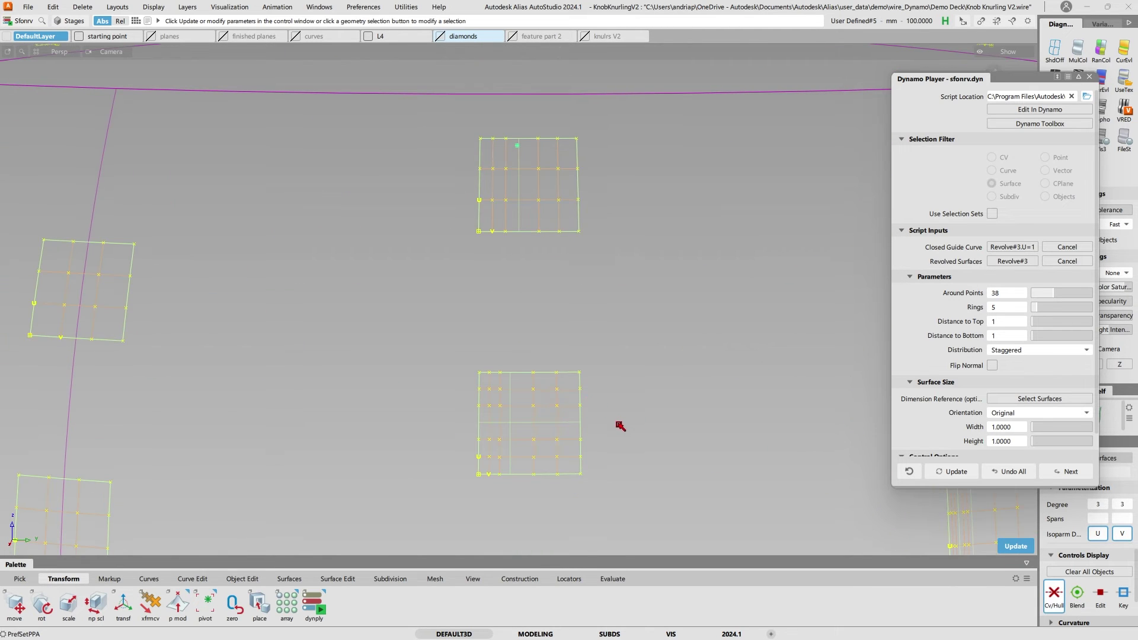
{"action": "left_click_drag", "start_coordinate": [615, 420], "coordinate": [565, 402], "text": "alt+shift"}
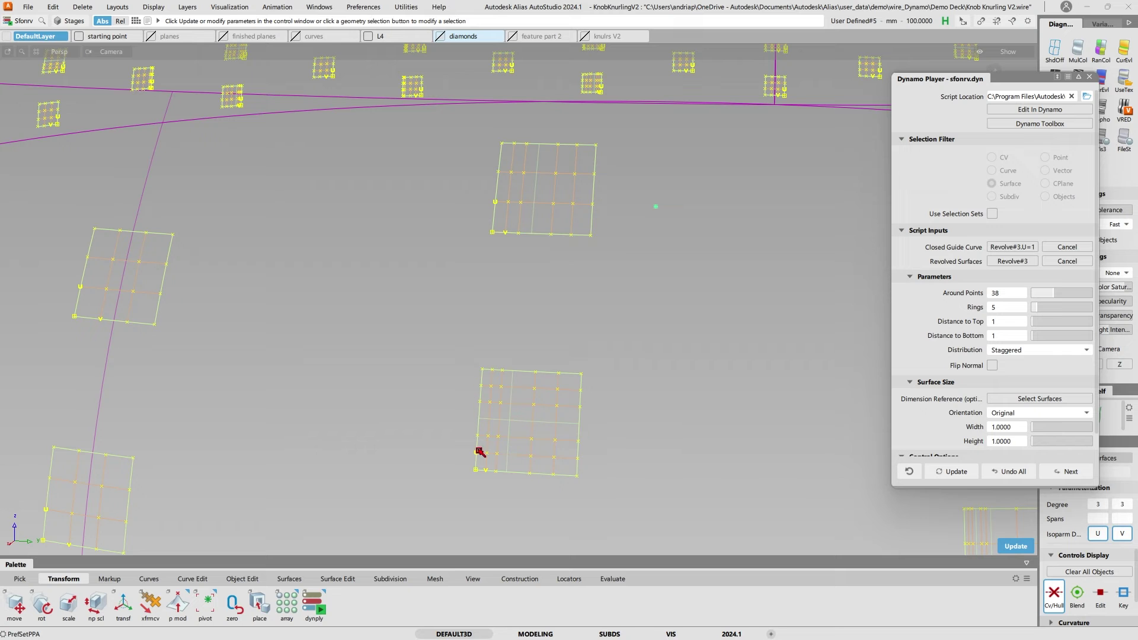
{"action": "right_click_drag", "start_coordinate": [677, 442], "coordinate": [627, 441], "text": "alt+shift"}
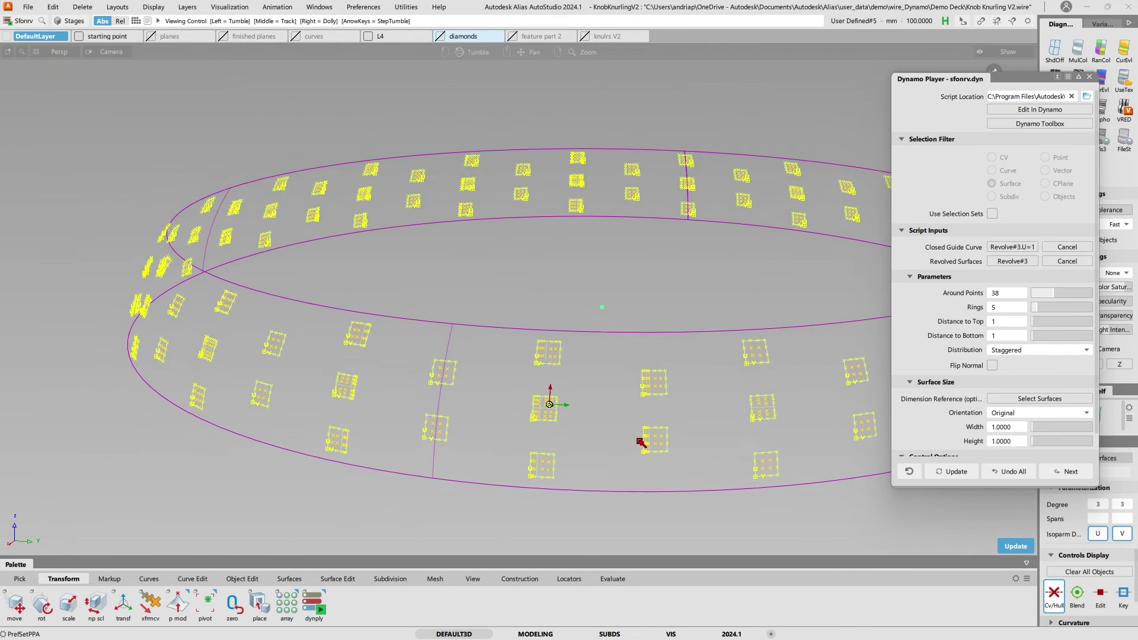
{"action": "left_click_drag", "start_coordinate": [639, 441], "coordinate": [680, 443], "text": "alt+shift"}
{"action": "right_click_drag", "start_coordinate": [680, 443], "coordinate": [686, 440], "text": "alt+shift"}
- Set Around Points to 68 and reveal the script's Control Options
{"action": "left_click_drag", "start_coordinate": [1054, 293], "coordinate": [1063, 293]}
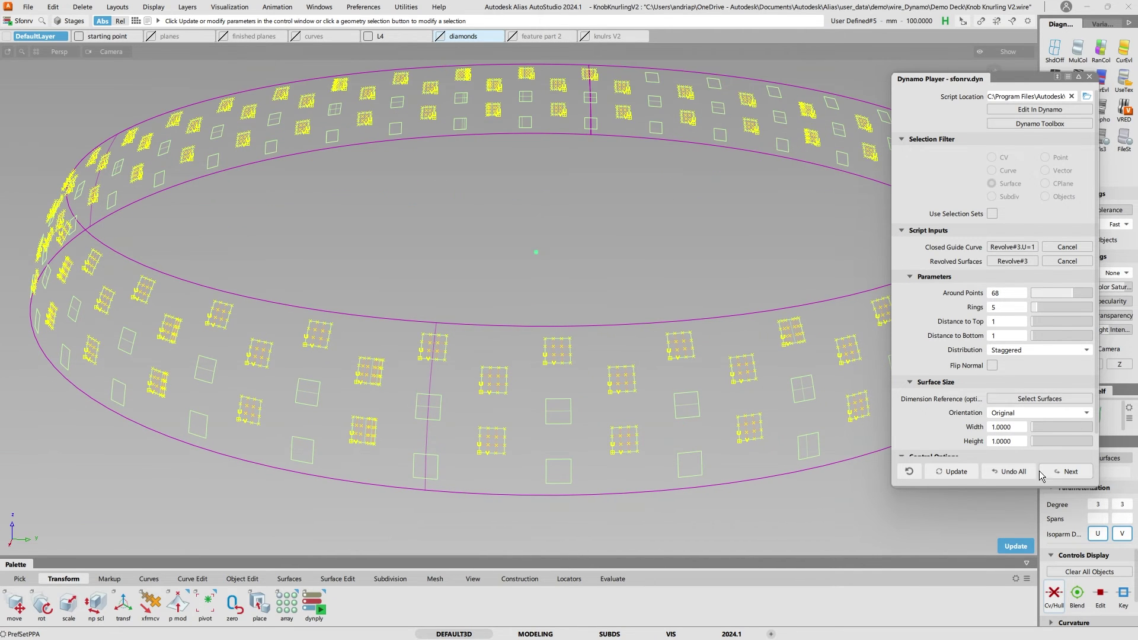
{"action": "left_click_drag", "start_coordinate": [1026, 490], "coordinate": [1027, 535]}
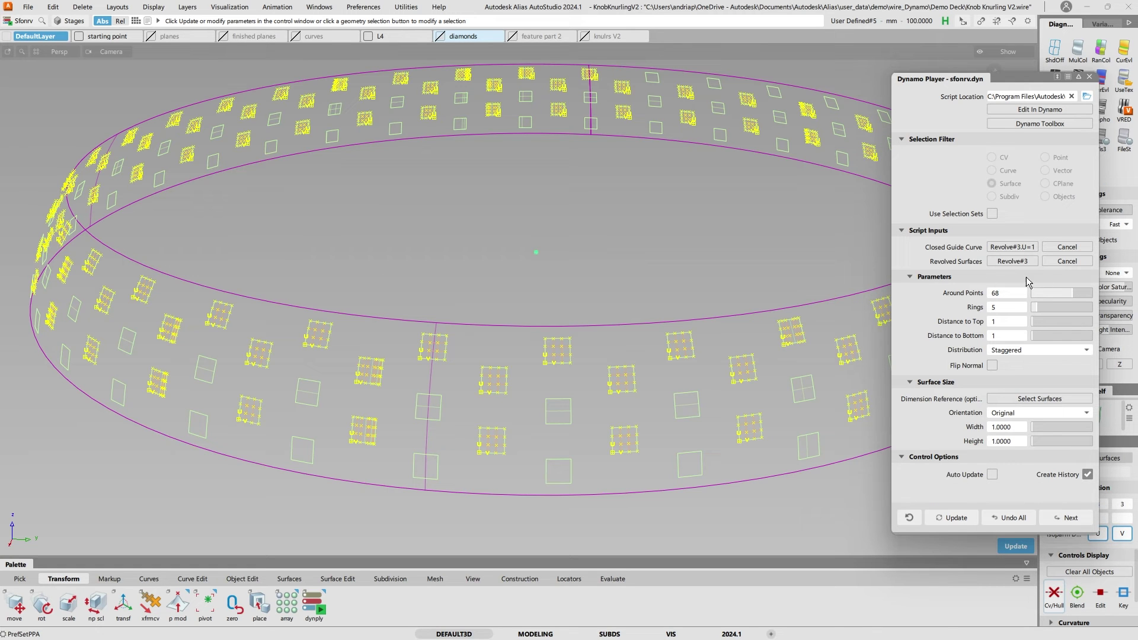
{"action": "left_click_drag", "start_coordinate": [531, 376], "coordinate": [569, 396], "text": "alt+shift"}
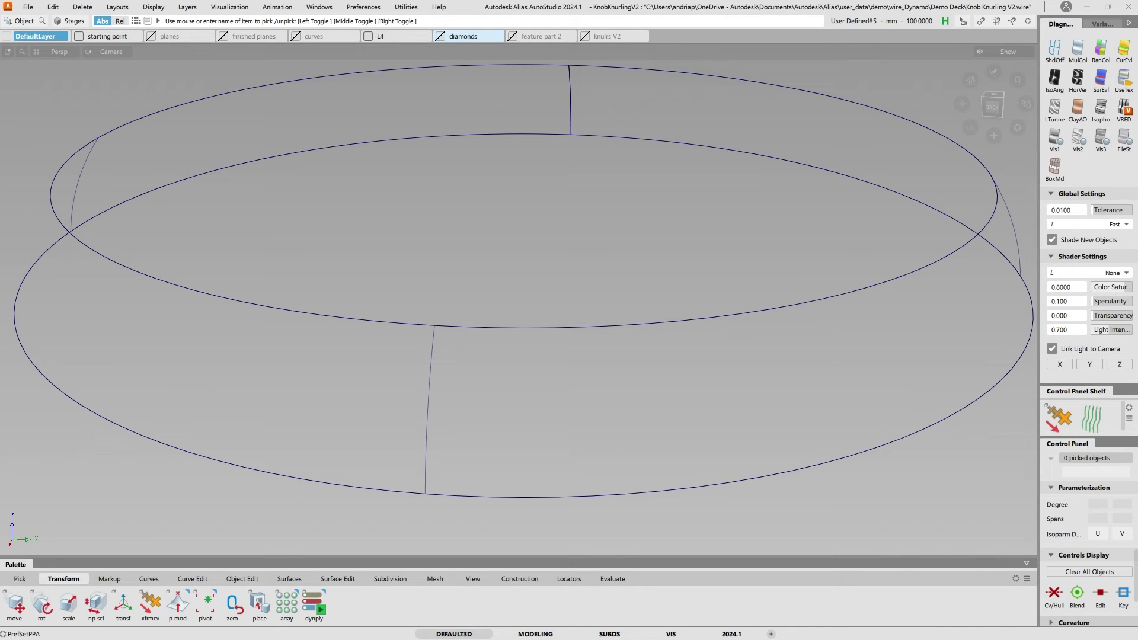
- Examine the flat diamond and hexagon features beside the knob, and show the curves layer on its side wall
{"action": "right_click_drag", "start_coordinate": [597, 204], "coordinate": [583, 210], "text": "alt+shift"}
{"action": "left_click_drag", "start_coordinate": [582, 210], "coordinate": [576, 219], "text": "alt+shift"}
{"action": "left_click_drag", "start_coordinate": [610, 321], "coordinate": [358, 376], "text": "alt+shift"}
{"action": "left_click_drag", "start_coordinate": [377, 494], "coordinate": [427, 481], "text": "alt+shift"}
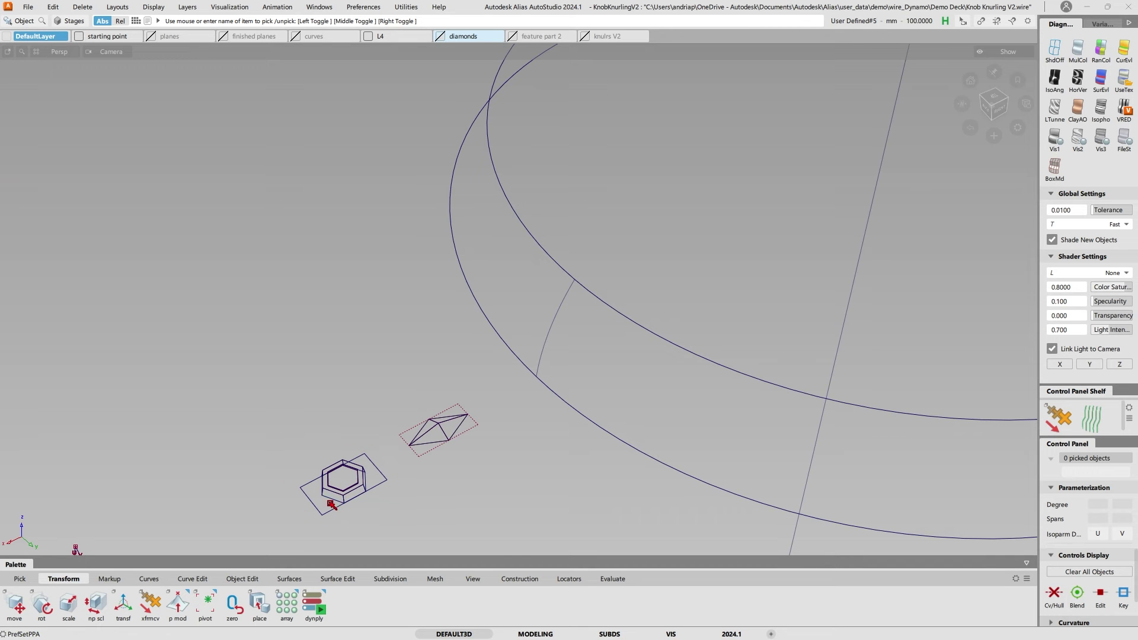
{"action": "left_click_drag", "start_coordinate": [433, 460], "coordinate": [601, 397], "text": "alt+shift"}
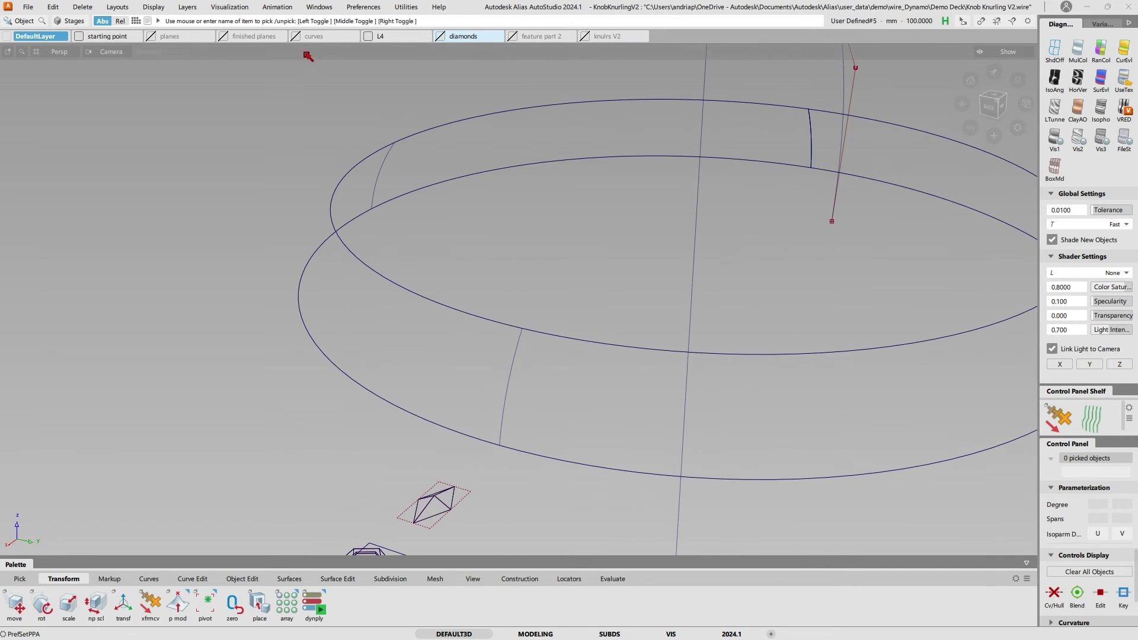
{"action": "left_click", "coordinate": [296, 36]}
{"action": "left_click_drag", "start_coordinate": [338, 122], "coordinate": [520, 352], "text": "alt+shift"}
{"action": "scroll", "coordinate": [473, 371], "scroll_direction": "up", "scroll_amount": 3}
{"action": "scroll", "coordinate": [579, 387], "scroll_direction": "up", "scroll_amount": 4}
- Select the two full-height vertical curves on the knob wall to point them out, and clear the selection
{"action": "left_click_drag", "start_coordinate": [504, 292], "coordinate": [484, 350], "text": "ctrl+shift"}
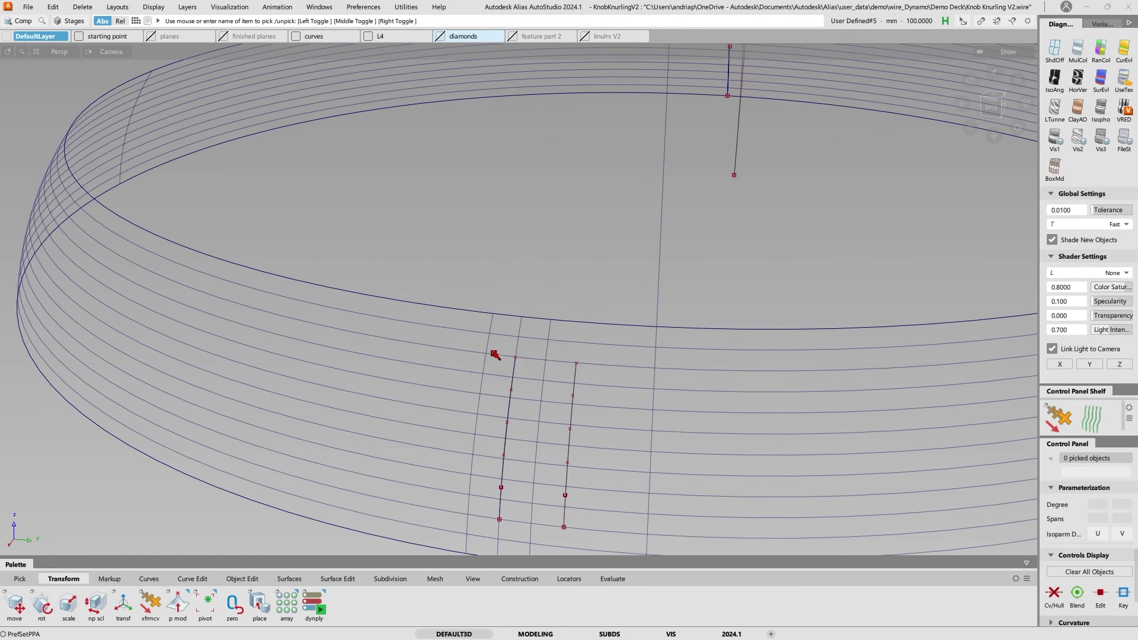
{"action": "left_click", "coordinate": [486, 347]}
{"action": "left_click", "coordinate": [543, 356]}
{"action": "mouse_move", "coordinate": [549, 364]}
{"action": "left_mouse_down", "text": "alt+shift"}
{"action": "mouse_move", "coordinate": [580, 363]}
{"action": "mouse_move", "coordinate": [568, 367]}
{"action": "left_mouse_up", "text": "alt+shift"}
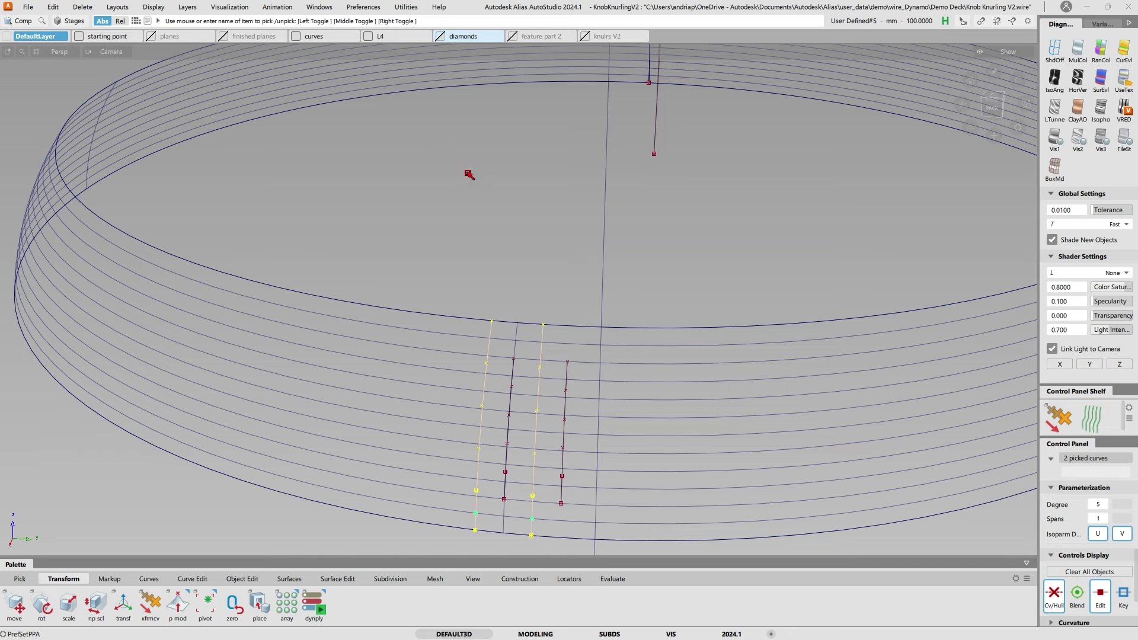
{"action": "left_click_drag", "start_coordinate": [513, 221], "coordinate": [513, 163], "text": "ctrl+shift"}
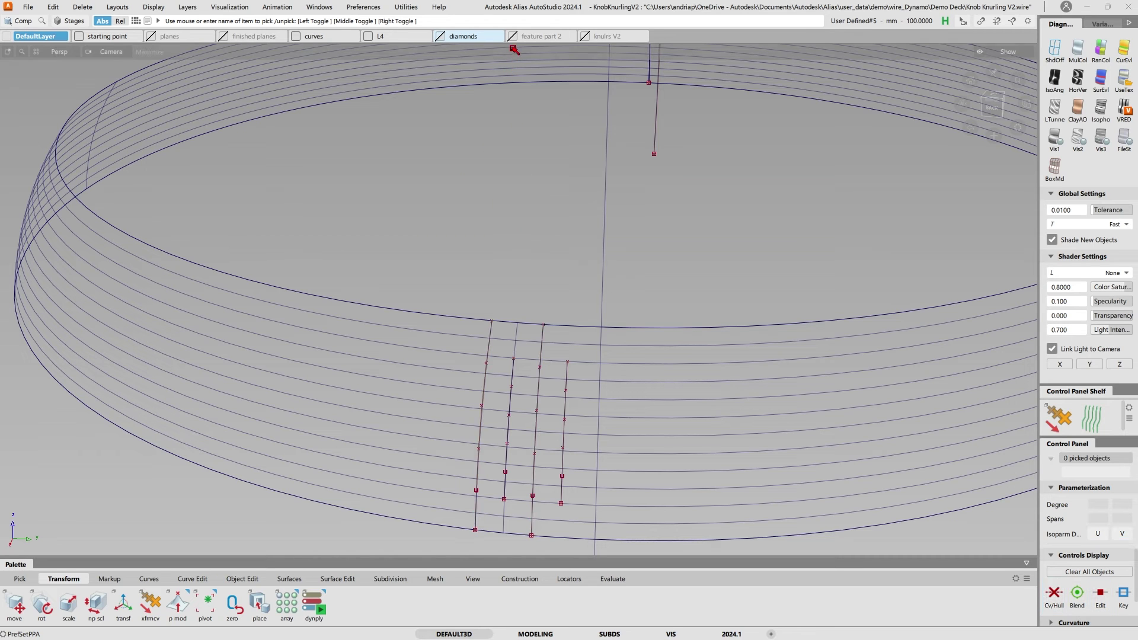
- Show the finished planes layer, hide the curves layer and bring the planes and the diamond into view together
{"action": "left_click", "coordinate": [223, 36]}
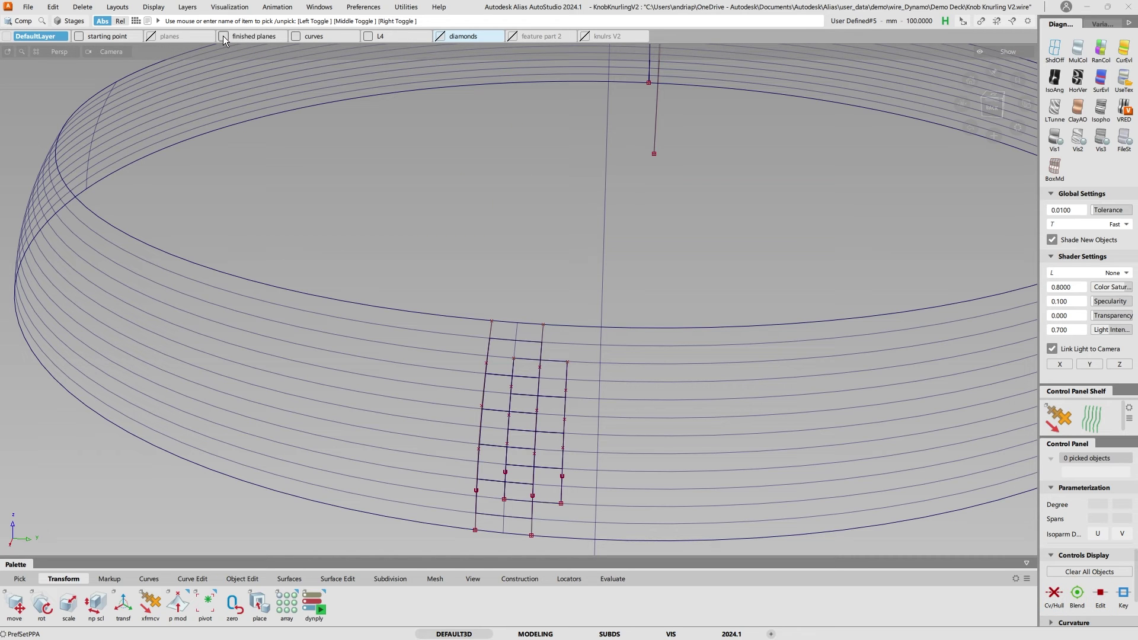
{"action": "left_click", "coordinate": [296, 36]}
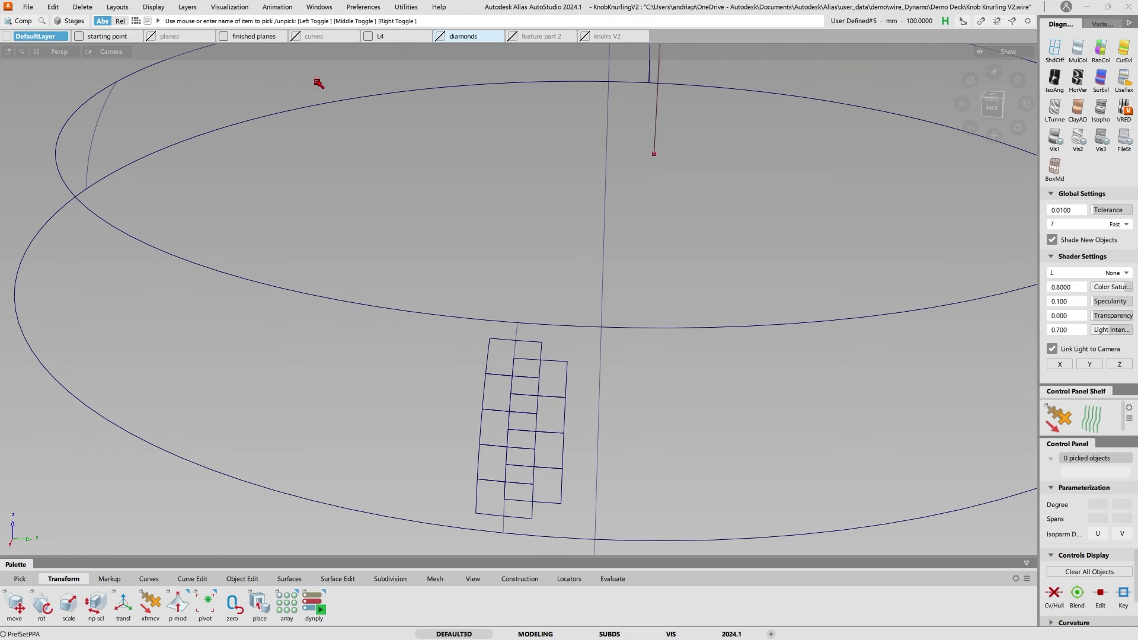
{"action": "right_click_drag", "start_coordinate": [539, 402], "coordinate": [539, 234], "text": "alt+shift"}
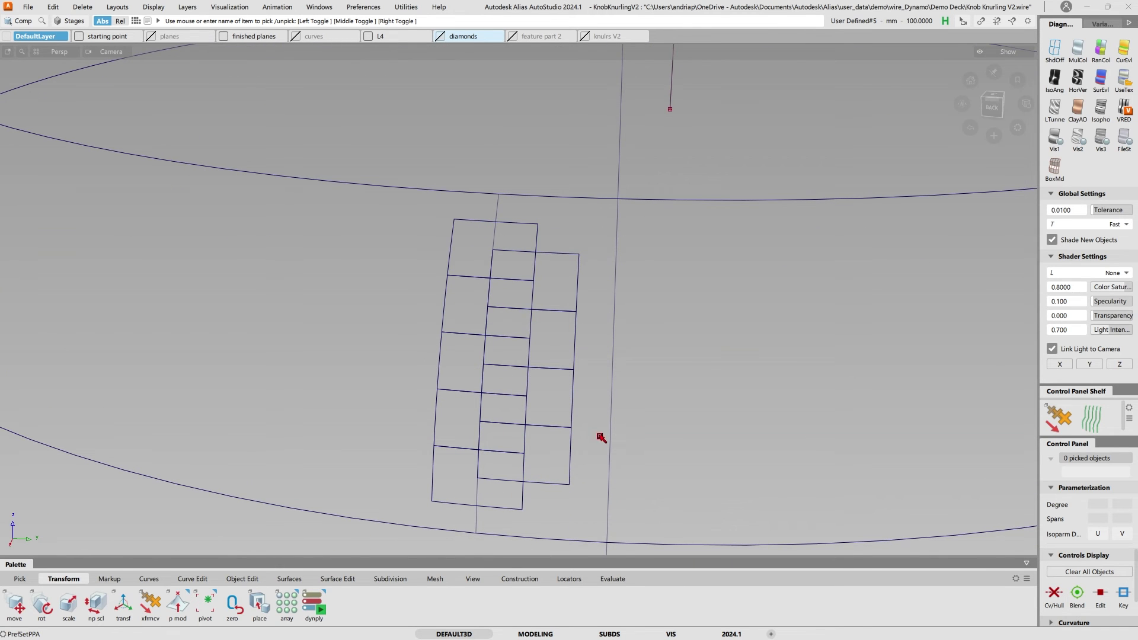
{"action": "left_click_drag", "start_coordinate": [656, 368], "coordinate": [447, 460], "text": "alt+shift"}
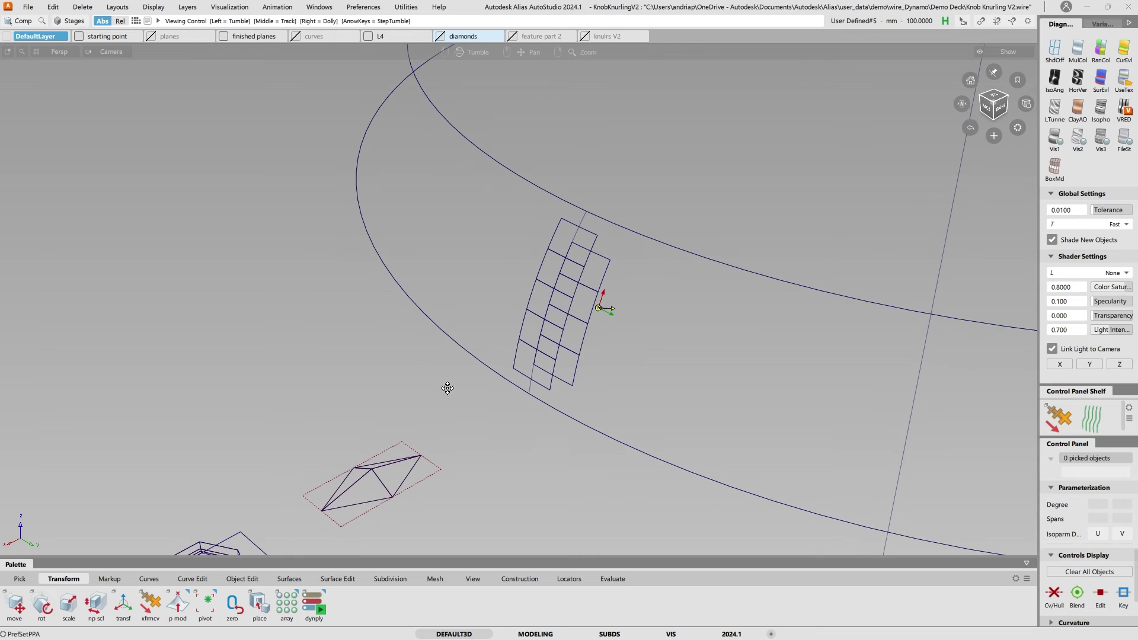
- Start Feature Modifier with the diamond as source object and its surrounding flat rectangle as source reference
{"action": "left_click", "coordinate": [237, 582]}
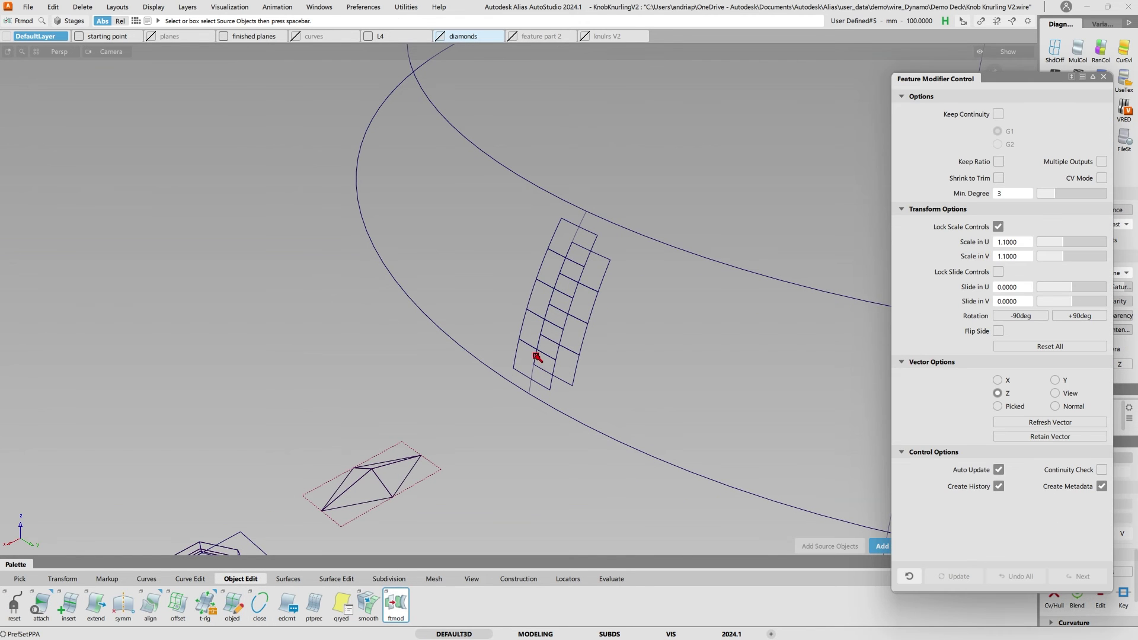
{"action": "left_click_drag", "start_coordinate": [459, 446], "coordinate": [418, 441], "text": "alt+shift"}
{"action": "key", "text": "space"}
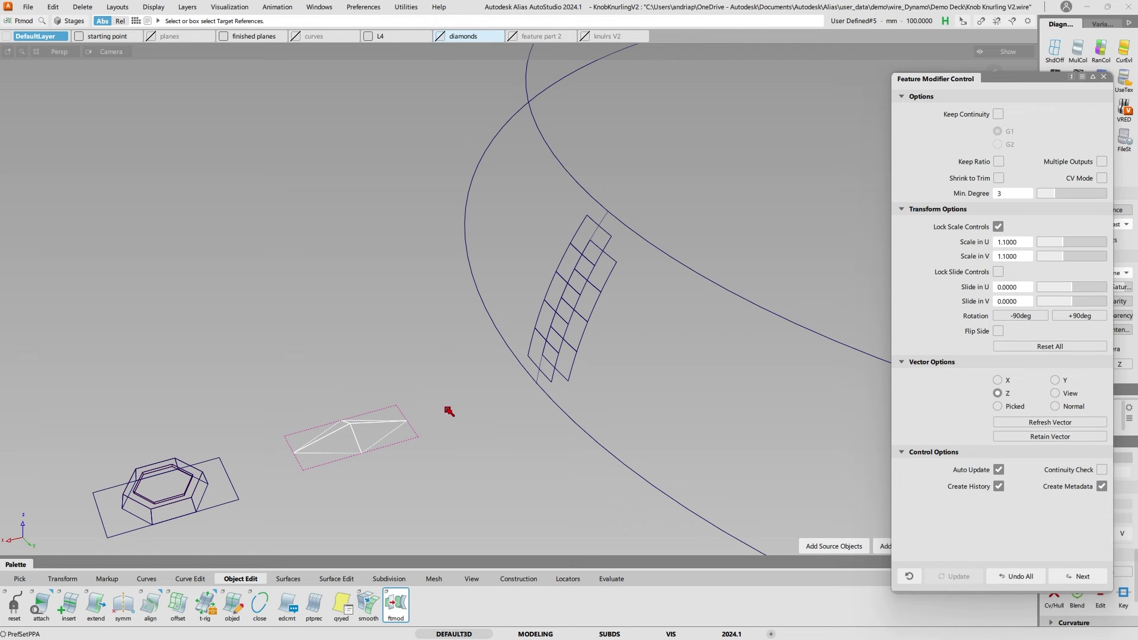
{"action": "left_click_drag", "start_coordinate": [503, 345], "coordinate": [617, 310], "text": "alt+shift"}
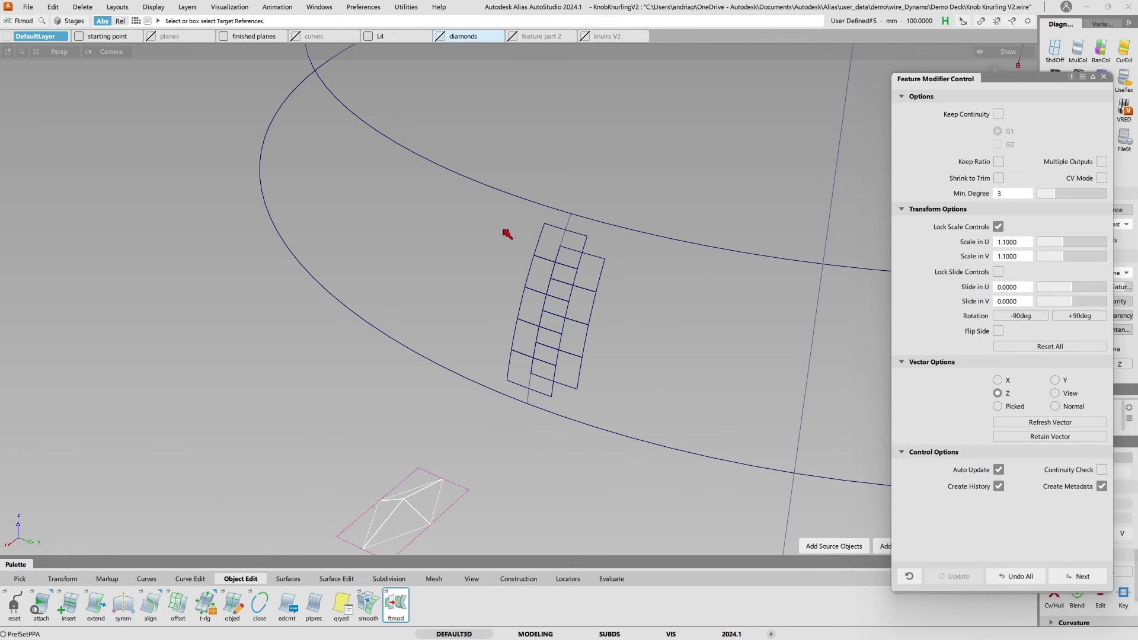
- Try mapping the diamond onto all finished planes at once, excluding the knob surface from the targets, and undo the mapping
{"action": "left_click_drag", "start_coordinate": [504, 233], "coordinate": [570, 322]}
{"action": "left_click_drag", "start_coordinate": [605, 380], "coordinate": [605, 389]}
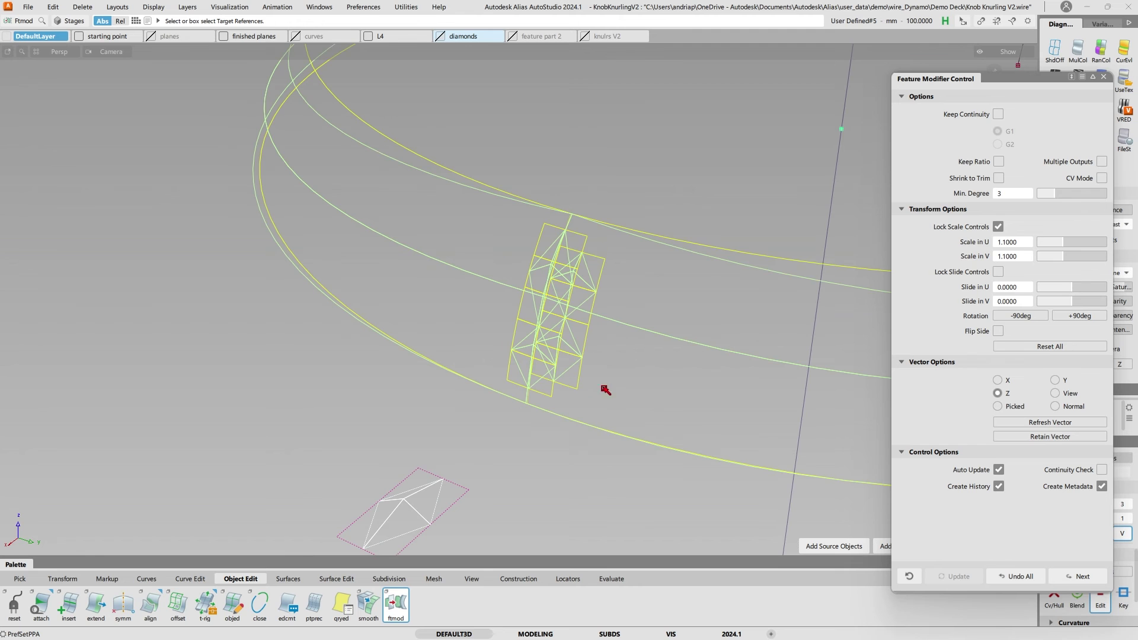
{"action": "left_click", "coordinate": [604, 431]}
{"action": "left_click_drag", "start_coordinate": [596, 464], "coordinate": [552, 444], "text": "alt+shift"}
{"action": "mouse_move", "coordinate": [614, 274]}
{"action": "left_mouse_down", "text": "alt+shift"}
{"action": "mouse_move", "coordinate": [663, 227]}
{"action": "mouse_move", "coordinate": [755, 283]}
{"action": "mouse_move", "coordinate": [598, 279]}
{"action": "left_mouse_up", "text": "alt+shift"}
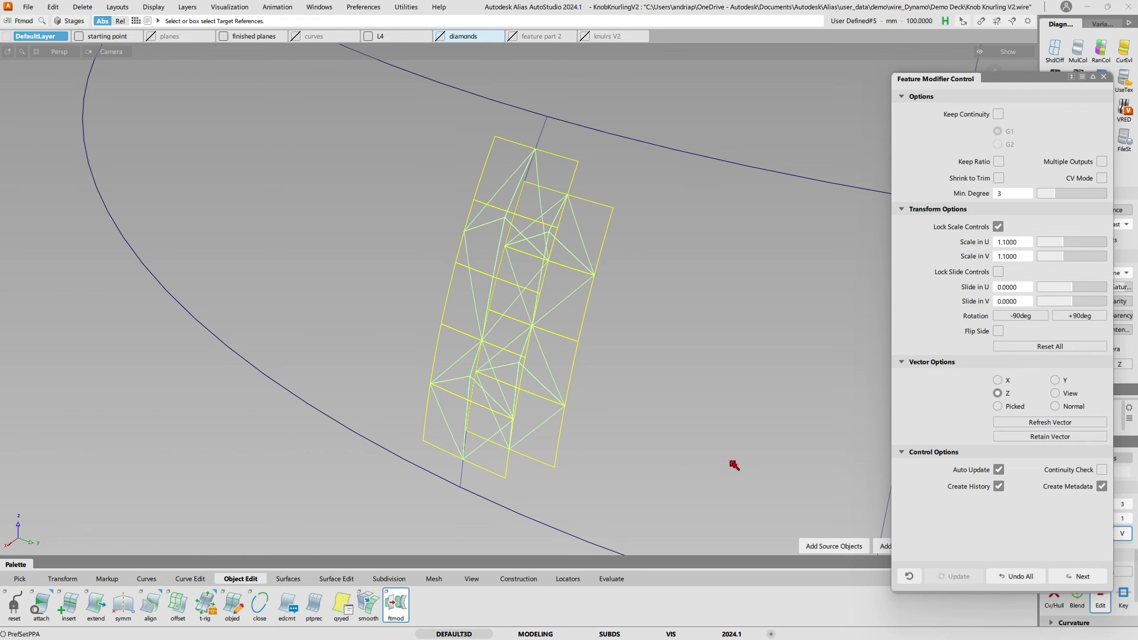
{"action": "right_click_drag", "start_coordinate": [734, 465], "coordinate": [658, 473], "text": "alt+shift"}
{"action": "key", "text": "ctrl+z"}
- Start a new mapping with the diamond as source object and the flat rectangle around it as source reference
{"action": "left_click_drag", "start_coordinate": [571, 432], "coordinate": [483, 445], "text": "alt+shift"}
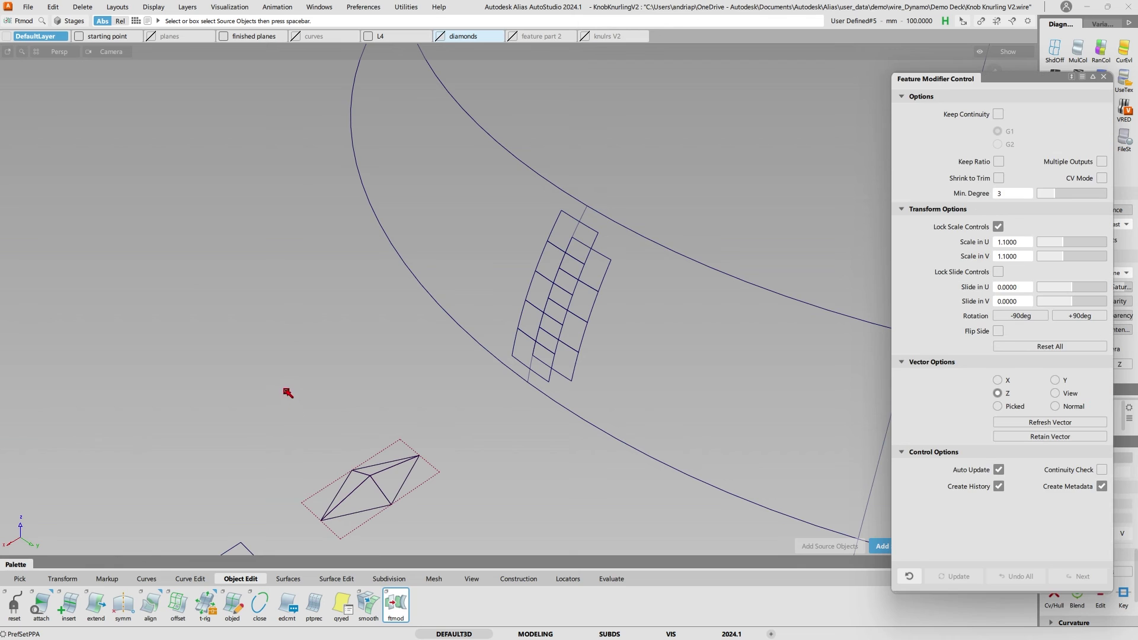
{"action": "left_click_drag", "start_coordinate": [288, 393], "coordinate": [468, 536]}
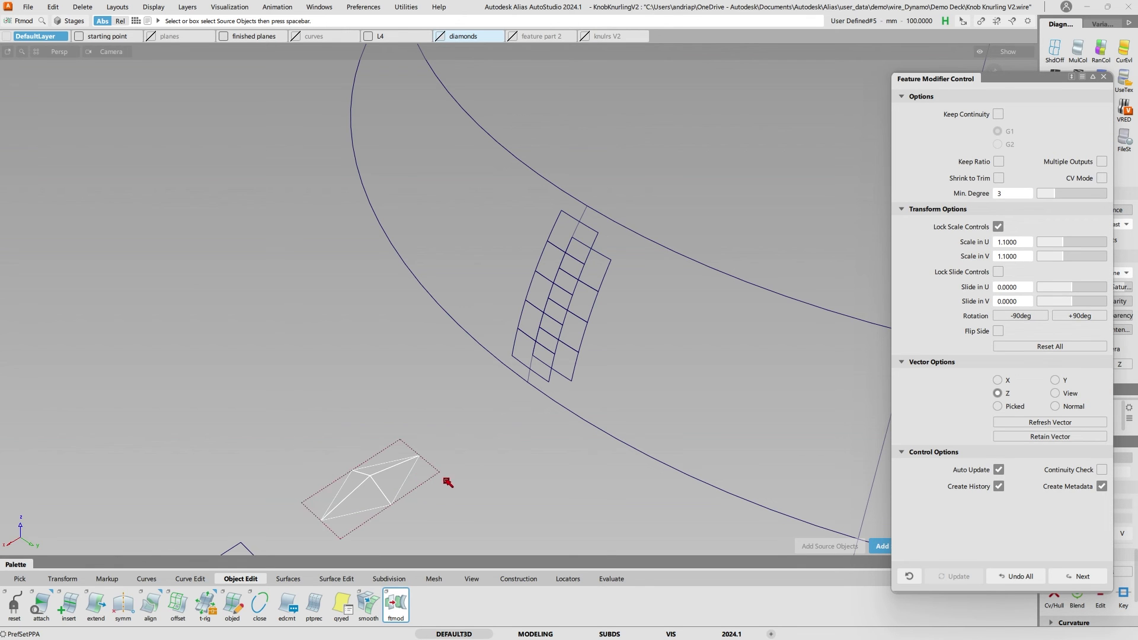
{"action": "key", "text": "space"}
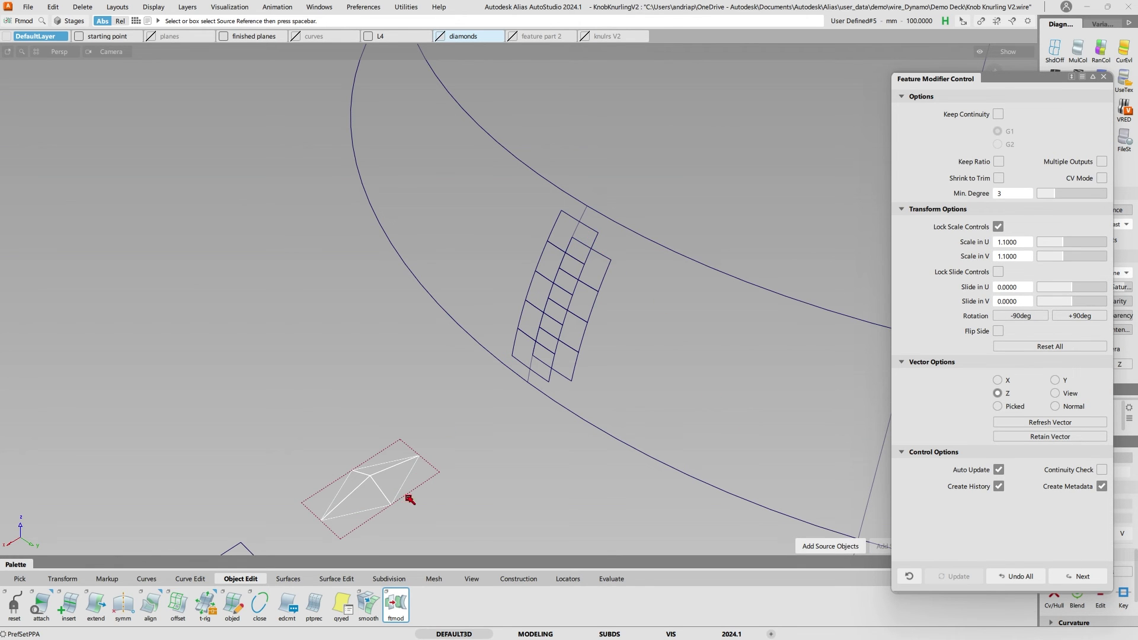
{"action": "key", "text": "space"}
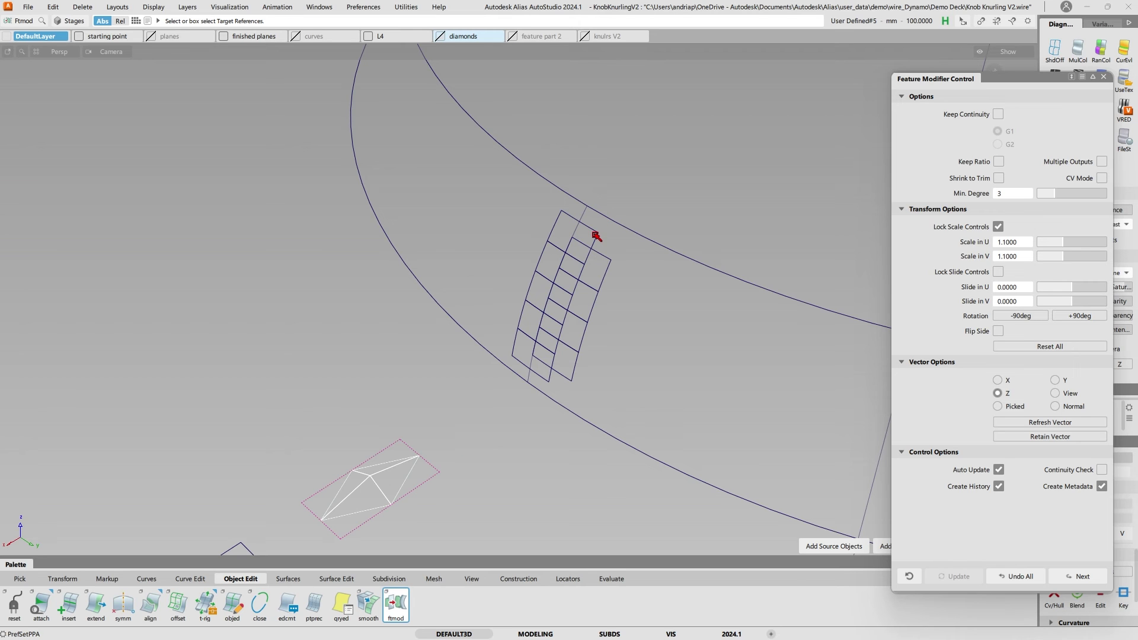
- Pick the five planes of the taller column on the knob wall one by one as target references for the diamond
{"action": "left_click", "coordinate": [596, 235]}
{"action": "left_click", "coordinate": [541, 261]}
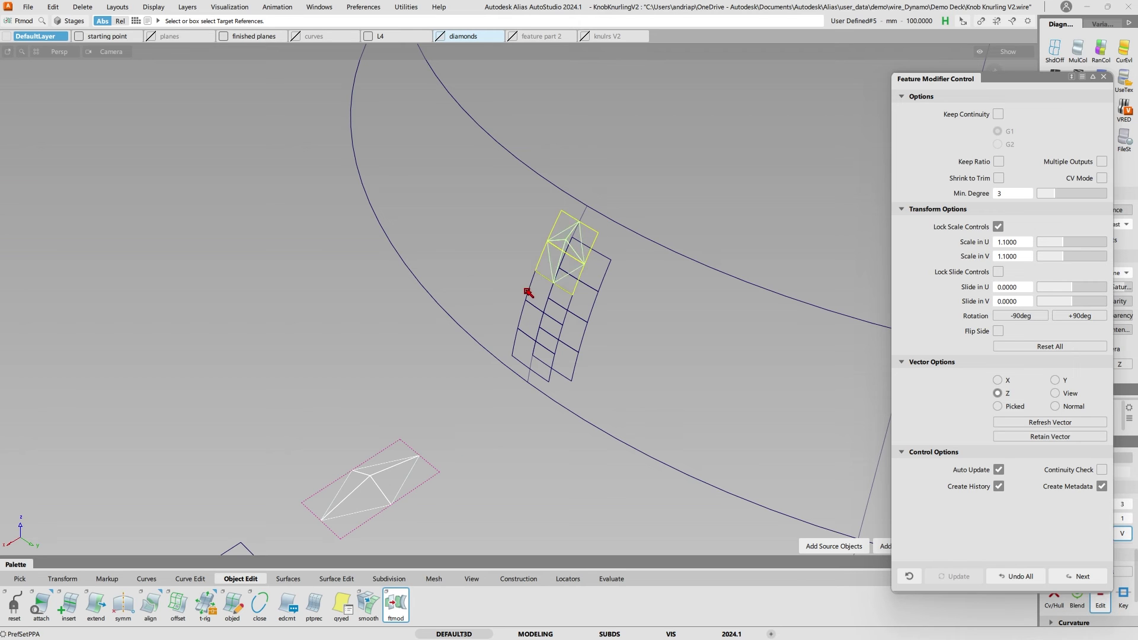
{"action": "left_click", "coordinate": [528, 293]}
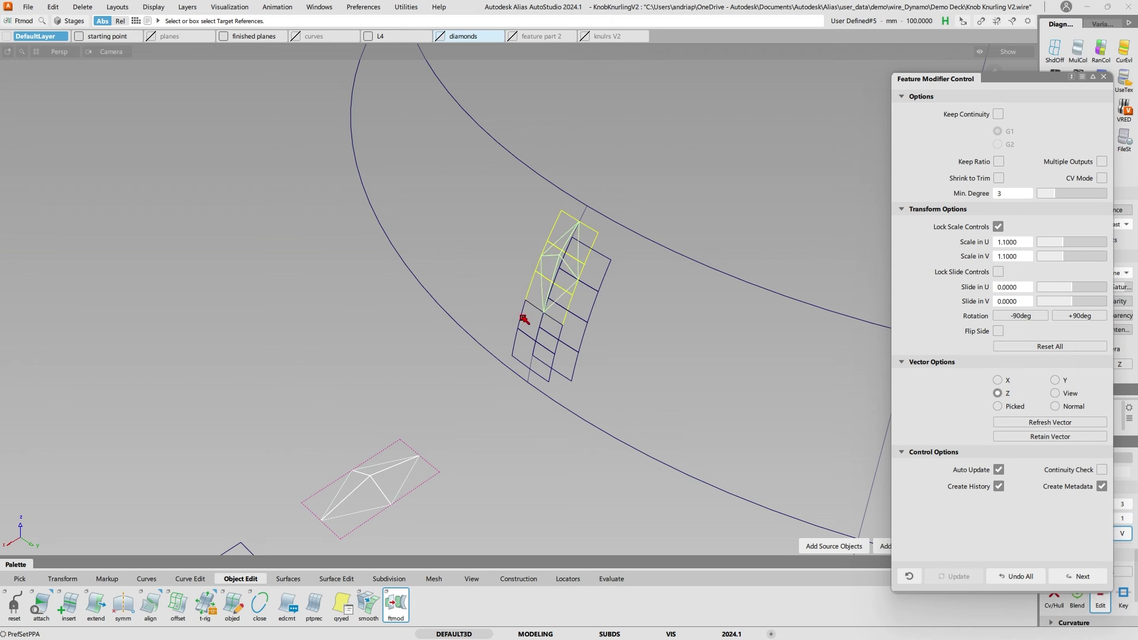
{"action": "left_click", "coordinate": [517, 339]}
{"action": "left_click", "coordinate": [514, 352]}
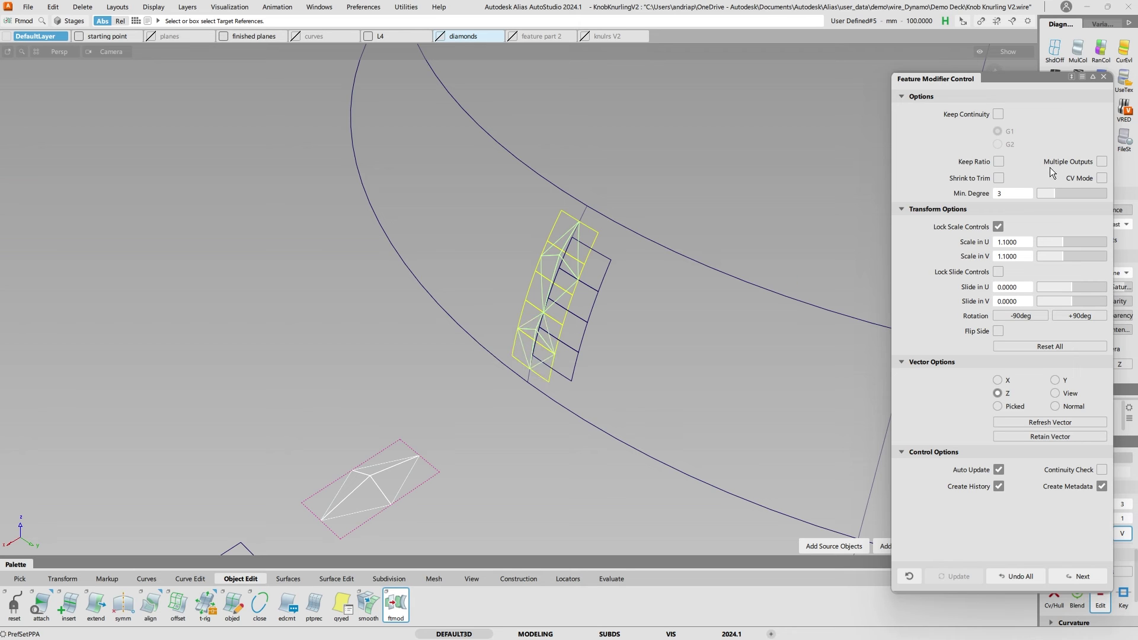
- Enable Multiple Outputs and add the four planes of the shorter, staggered column as further target references
{"action": "left_click", "coordinate": [1101, 161]}
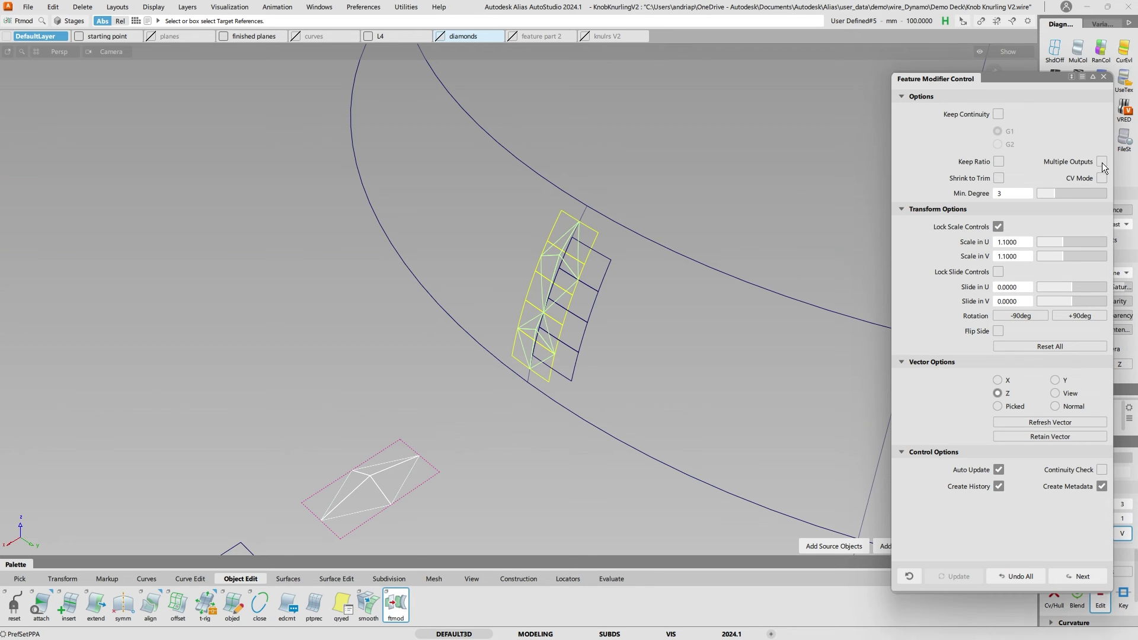
{"action": "left_click", "coordinate": [599, 285]}
{"action": "left_click", "coordinate": [595, 308]}
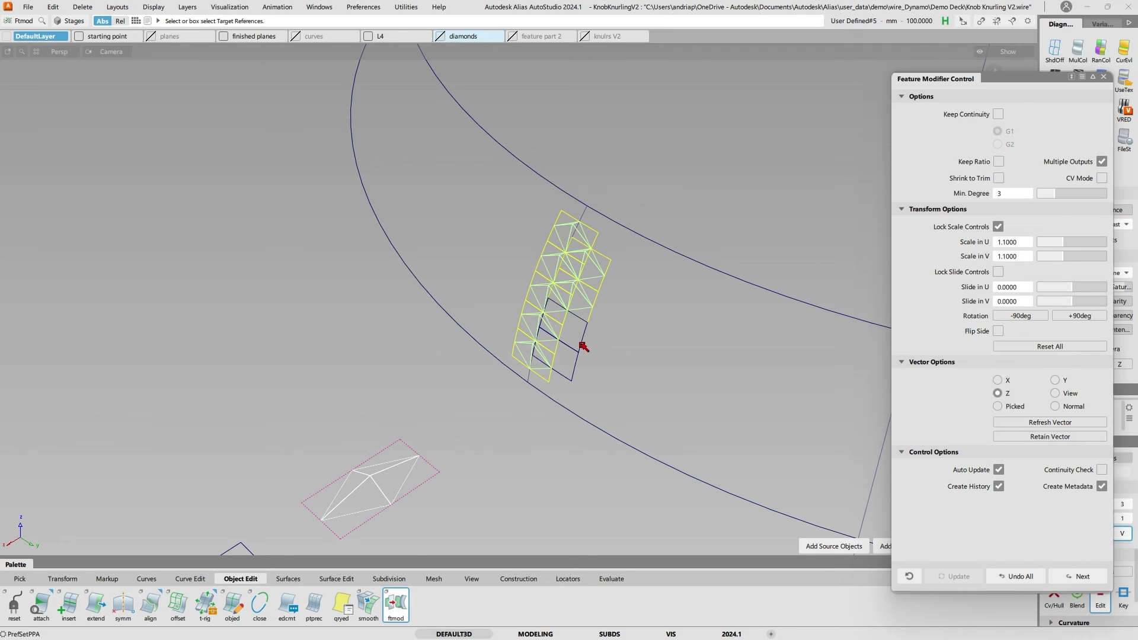
{"action": "left_click", "coordinate": [583, 346]}
{"action": "left_click", "coordinate": [574, 366]}
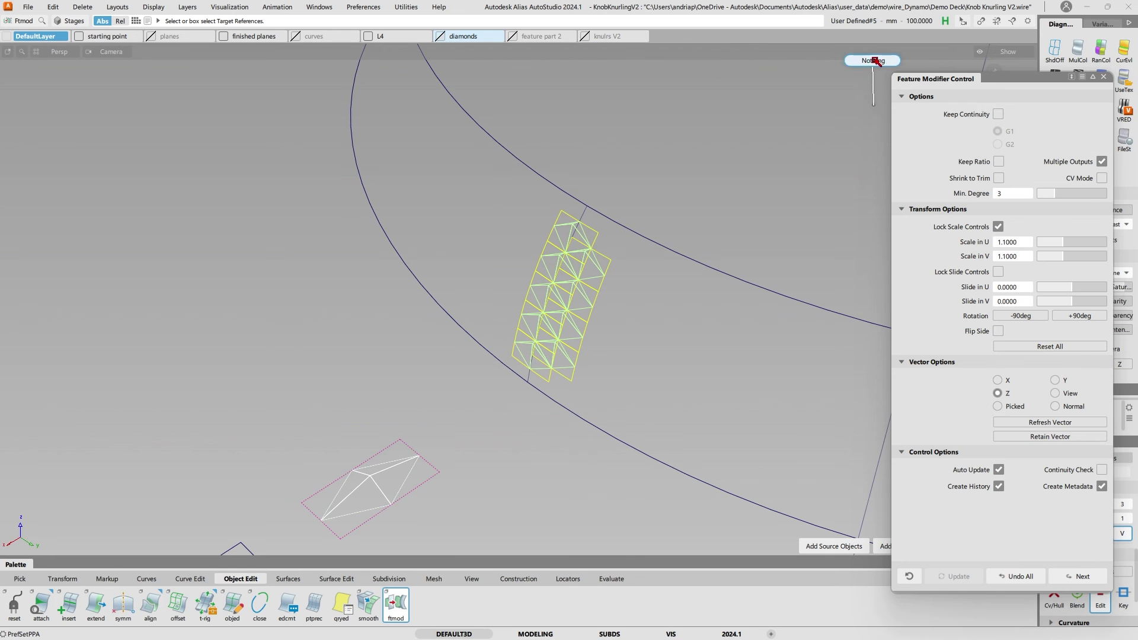
- Shade the knob and the mapped diamonds for a closer inspection of the mapping
{"action": "left_click_drag", "start_coordinate": [874, 106], "coordinate": [875, 60], "text": "ctrl+shift"}
{"action": "key", "text": "5"}
{"action": "mouse_move", "coordinate": [747, 221]}
{"action": "left_mouse_down", "text": "alt+shift"}
{"action": "mouse_move", "coordinate": [669, 233]}
{"action": "mouse_move", "coordinate": [728, 204]}
{"action": "mouse_move", "coordinate": [587, 203]}
{"action": "mouse_move", "coordinate": [580, 221]}
{"action": "left_mouse_up", "text": "alt+shift"}
{"action": "right_click_drag", "start_coordinate": [591, 238], "coordinate": [576, 321], "text": "ctrl+shift"}
{"action": "left_click", "coordinate": [571, 301]}
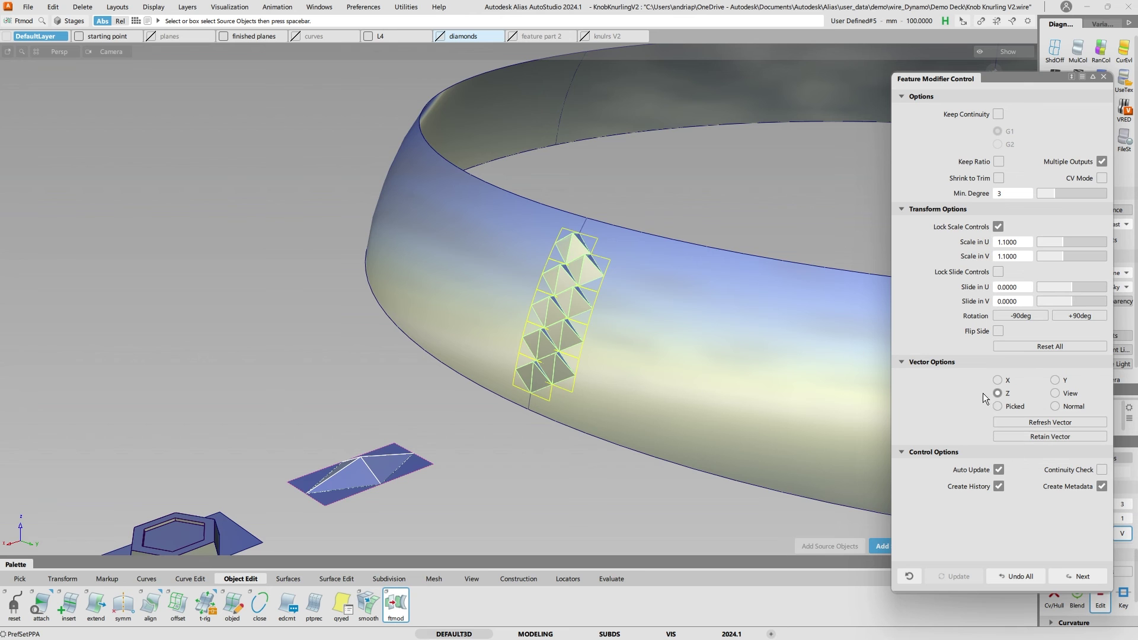
- Set the mapping's vector option to Normal and inspect the diamonds on the knob wall
{"action": "left_click", "coordinate": [1068, 407]}
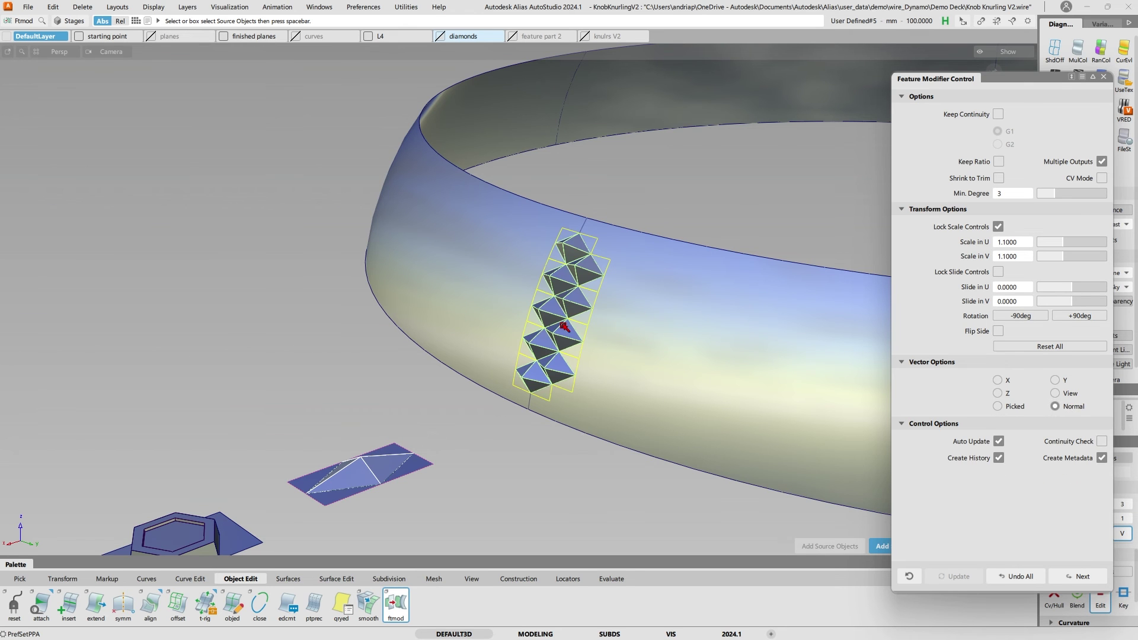
{"action": "left_click_drag", "start_coordinate": [452, 315], "coordinate": [487, 330], "text": "alt+shift"}
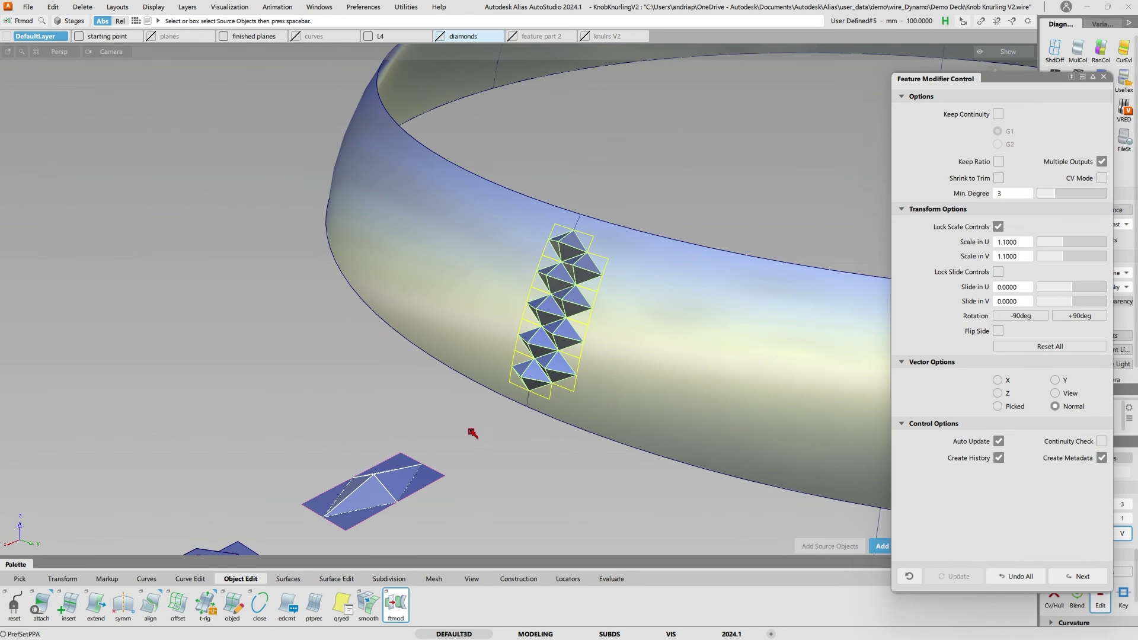
{"action": "left_click_drag", "start_coordinate": [541, 420], "coordinate": [473, 429], "text": "alt+shift"}
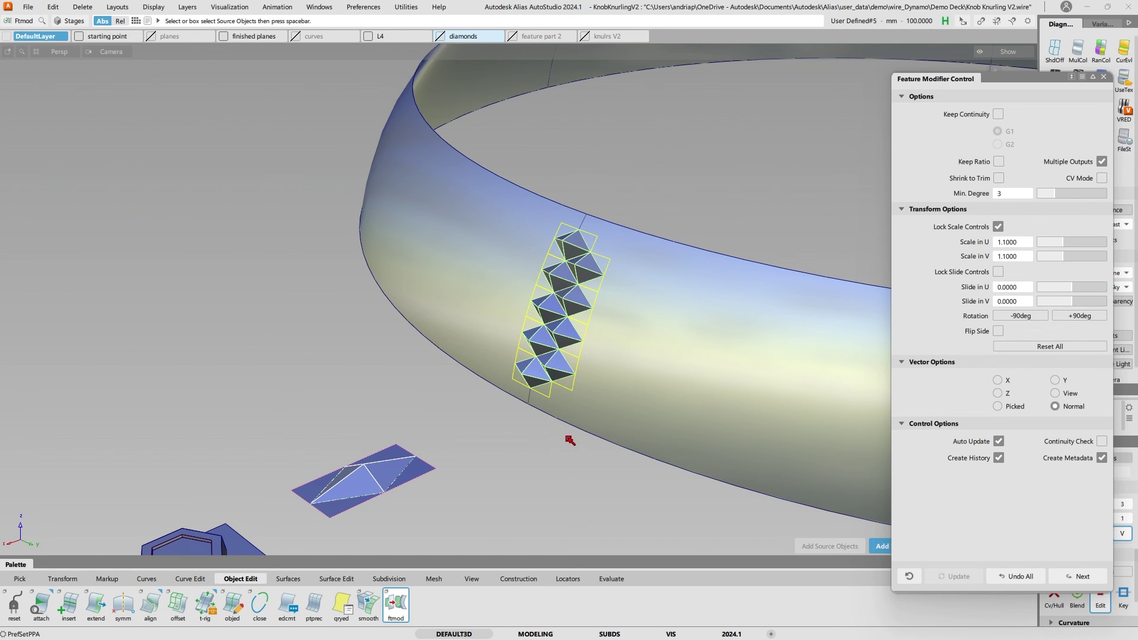
- Leave Feature Modifier, pick the mapped diamonds on the knob wall and delete them
{"action": "left_click_drag", "start_coordinate": [554, 431], "coordinate": [552, 371], "text": "ctrl+shift"}
{"action": "left_click_drag", "start_coordinate": [534, 312], "coordinate": [532, 378], "text": "ctrl+shift"}
{"action": "left_click", "coordinate": [533, 381]}
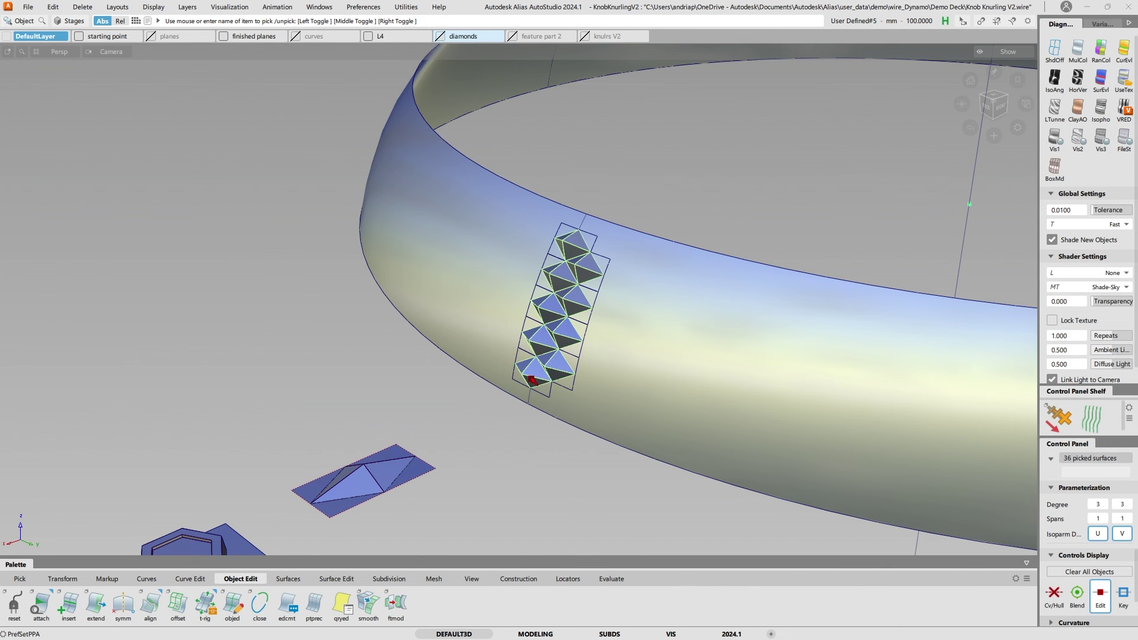
{"action": "key", "text": "Delete"}
- Restart Feature Modifier with the hexagonal feature as source object and its flat base rectangle as source reference
{"action": "left_click_drag", "start_coordinate": [462, 432], "coordinate": [394, 454], "text": "alt+shift"}
{"action": "middle_click_drag", "start_coordinate": [394, 454], "coordinate": [456, 406], "text": "alt+shift"}
{"action": "left_click", "coordinate": [396, 604]}
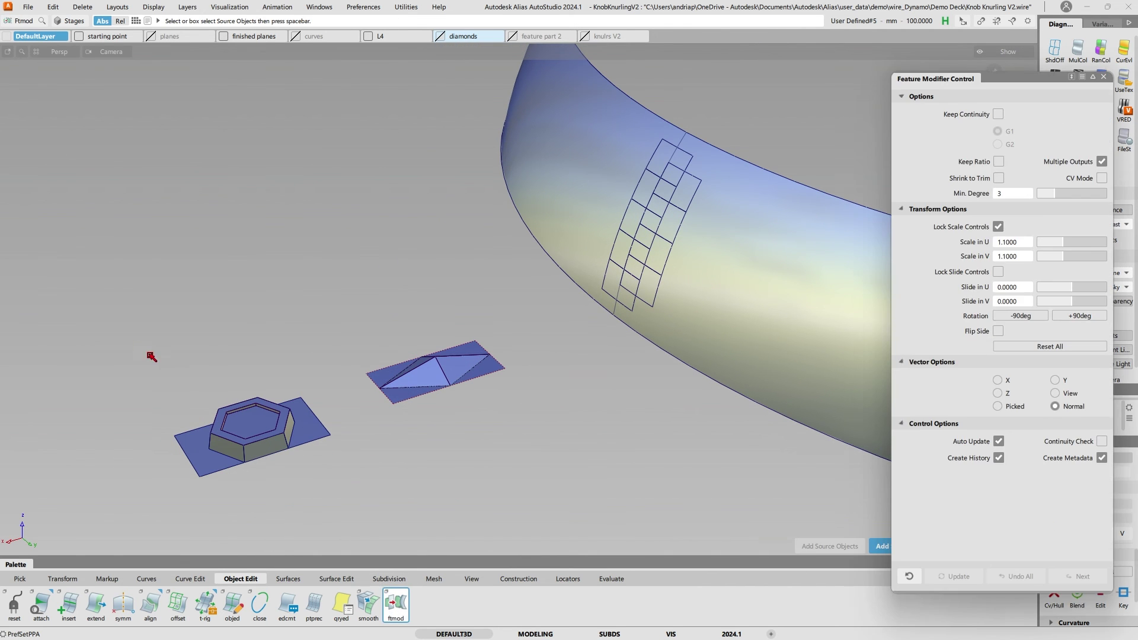
{"action": "left_click_drag", "start_coordinate": [131, 330], "coordinate": [354, 519]}
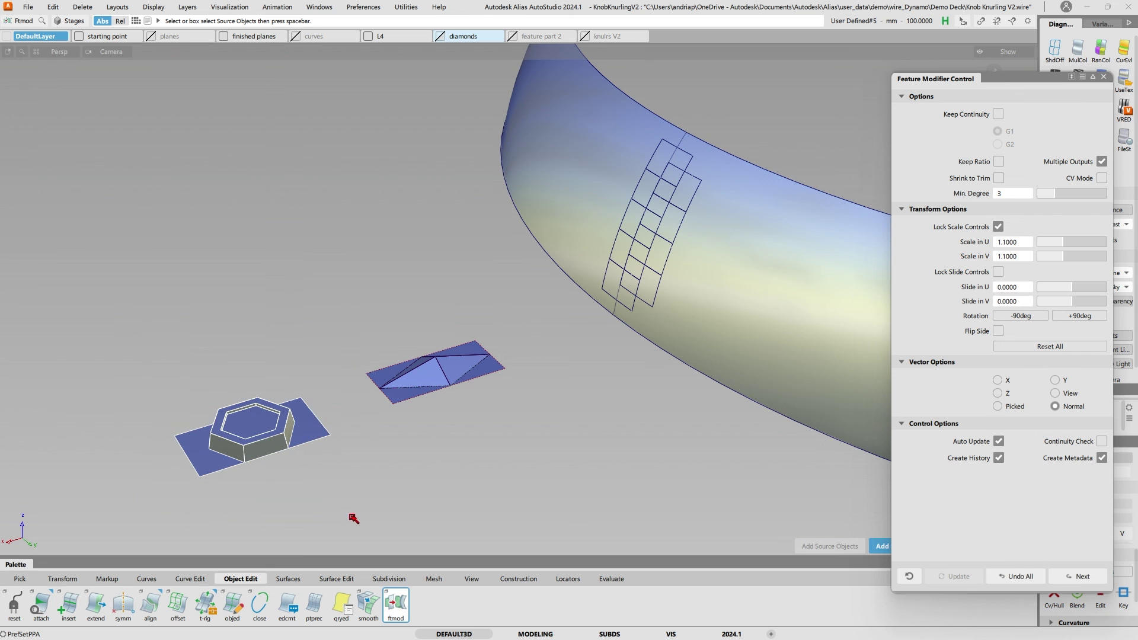
{"action": "key", "text": "space"}
{"action": "left_click", "coordinate": [325, 438]}
{"action": "key", "text": "space"}
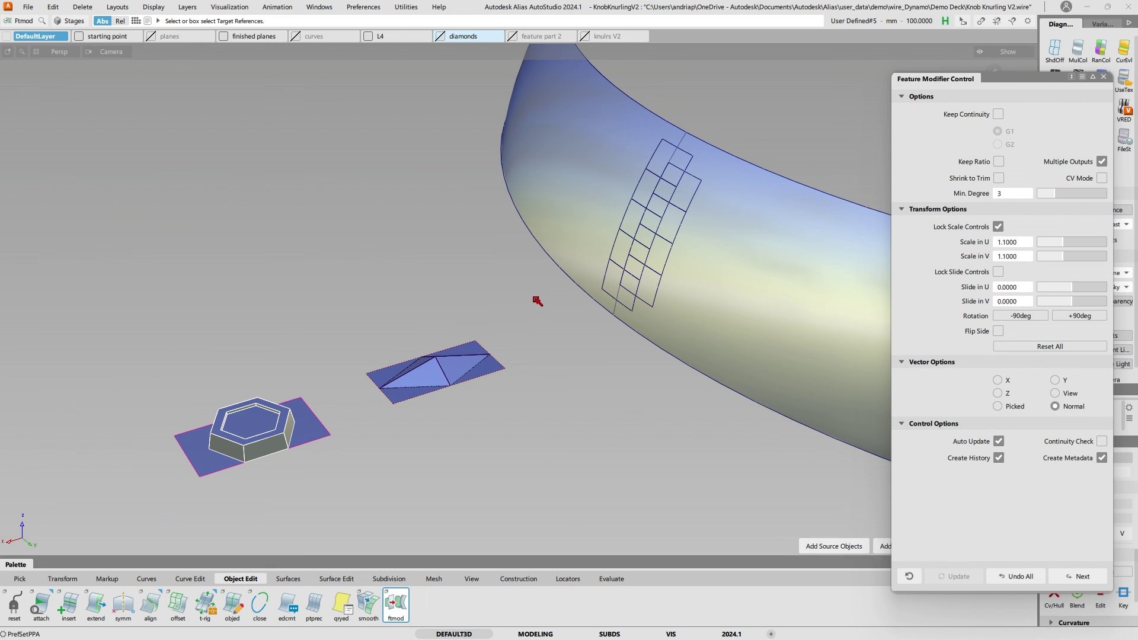
- Map the hexagonal feature onto all the staggered planes on the knob wall and inspect the mapped copies
{"action": "left_click_drag", "start_coordinate": [600, 101], "coordinate": [804, 459]}
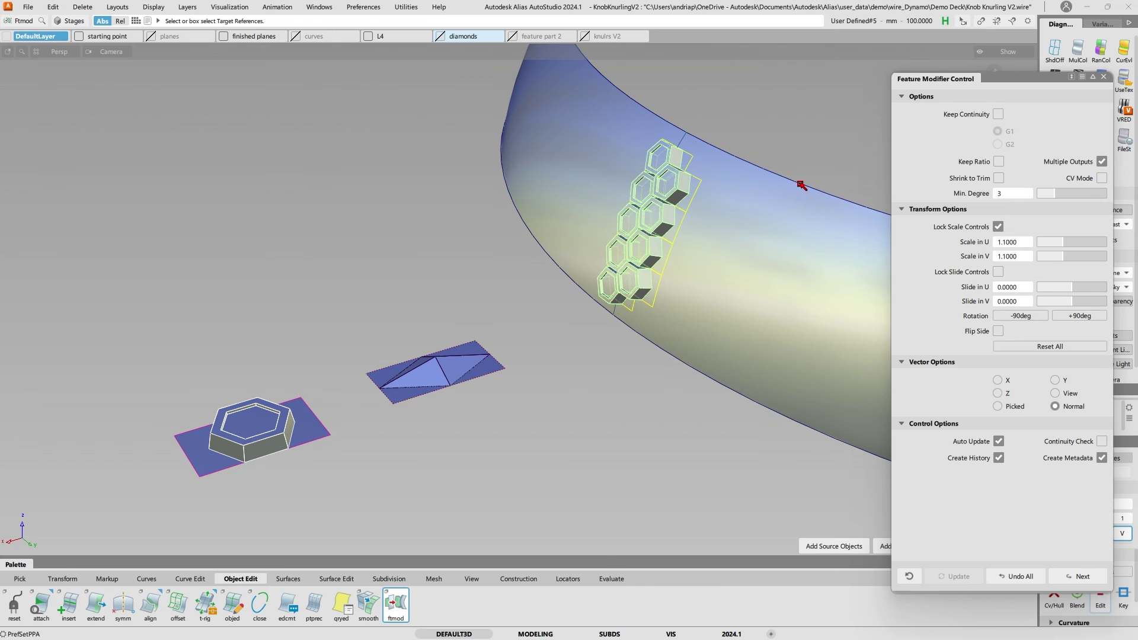
{"action": "left_click_drag", "start_coordinate": [799, 184], "coordinate": [673, 320], "text": "alt+shift"}
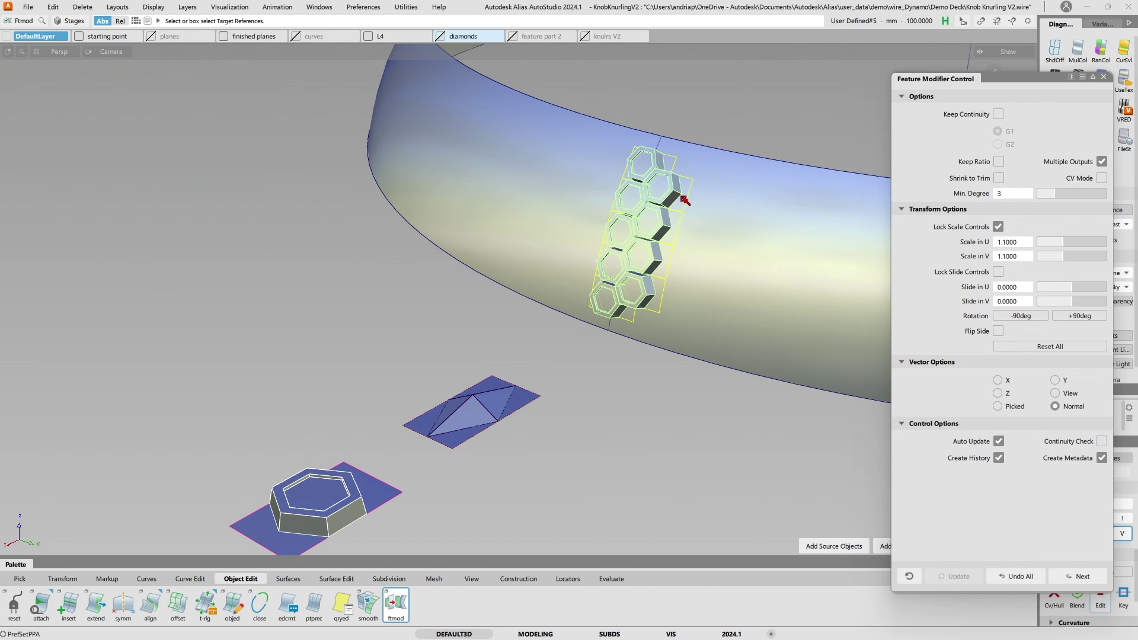
{"action": "left_click_drag", "start_coordinate": [688, 163], "coordinate": [609, 242], "text": "alt+shift"}
- Leave Feature Modifier and delete the mapped hexagons from the knob wall
{"action": "left_click_drag", "start_coordinate": [630, 303], "coordinate": [641, 249], "text": "ctrl+shift"}
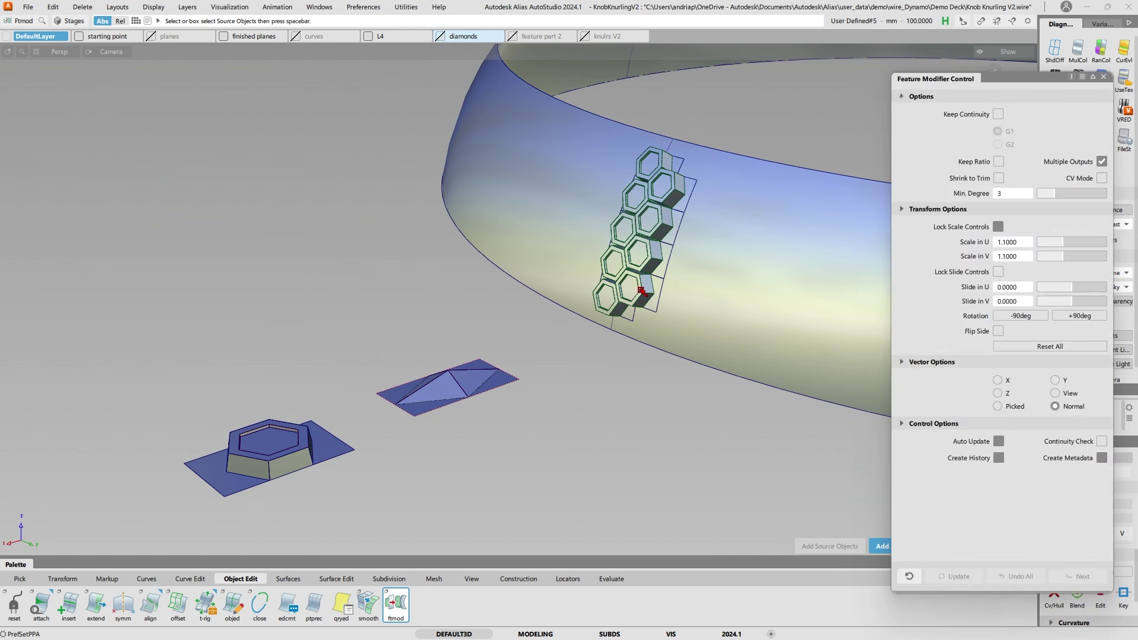
{"action": "left_click", "coordinate": [643, 294]}
{"action": "key", "text": "Delete"}
{"action": "key", "text": "Return"}
- Hide the finished planes layer and briefly show the feature part 2 layer with the prebuilt hexagons
{"action": "left_click_drag", "start_coordinate": [471, 199], "coordinate": [475, 128], "text": "alt+shift"}
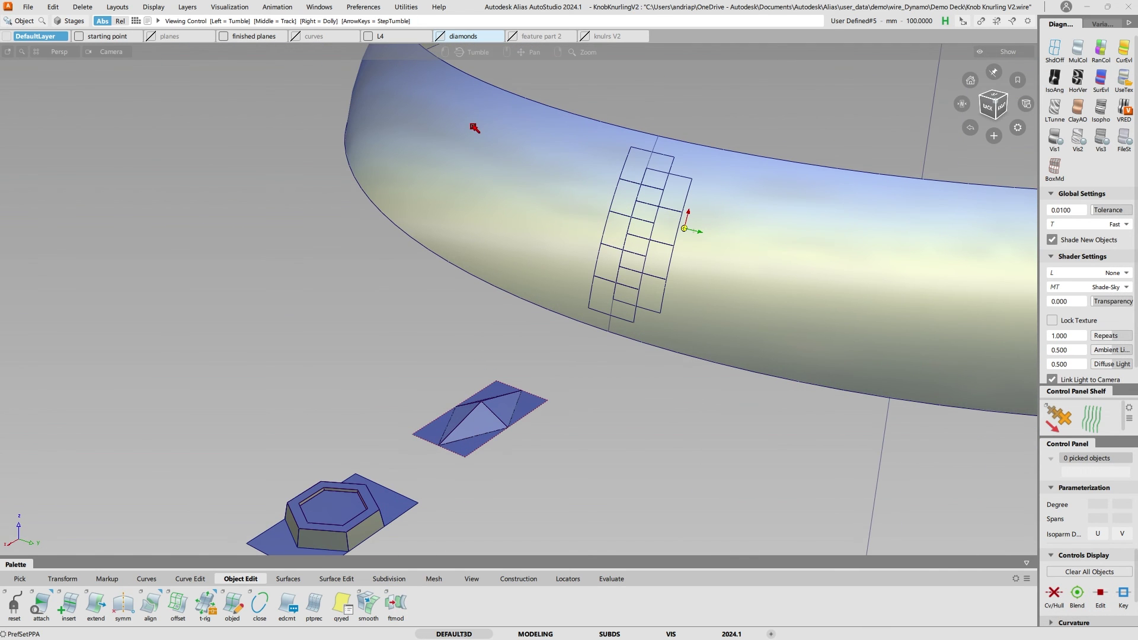
{"action": "left_click", "coordinate": [224, 37]}
{"action": "left_click", "coordinate": [512, 36]}
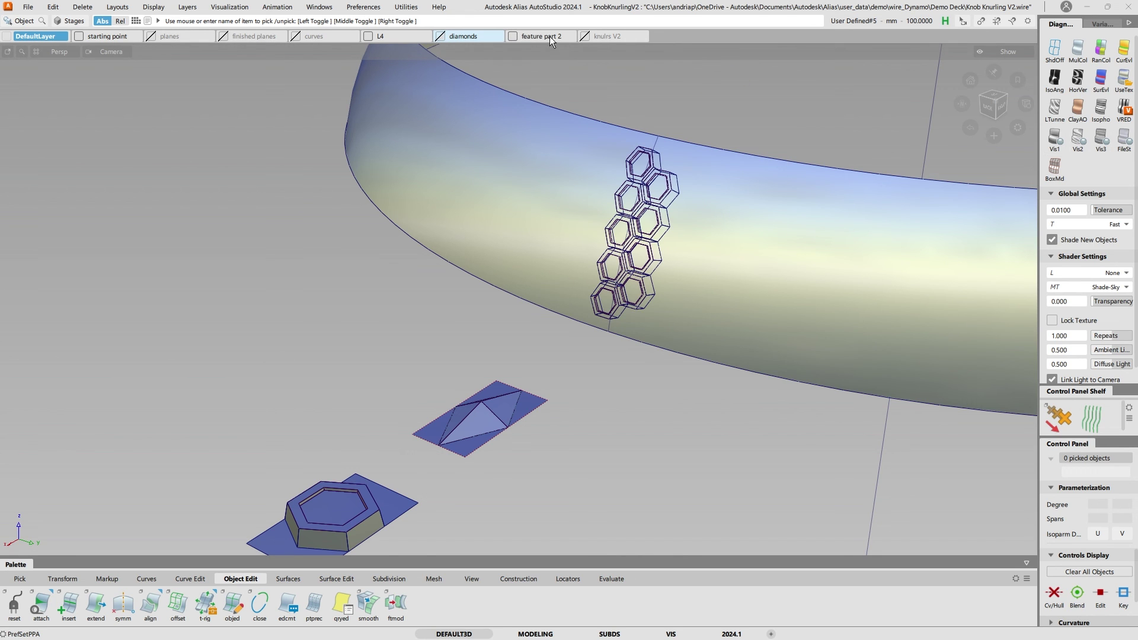
{"action": "left_click", "coordinate": [513, 36]}
- Show the diamonds layer, hide the wireframe lines and inspect the diamond knurling around the knob
{"action": "left_click", "coordinate": [441, 36]}
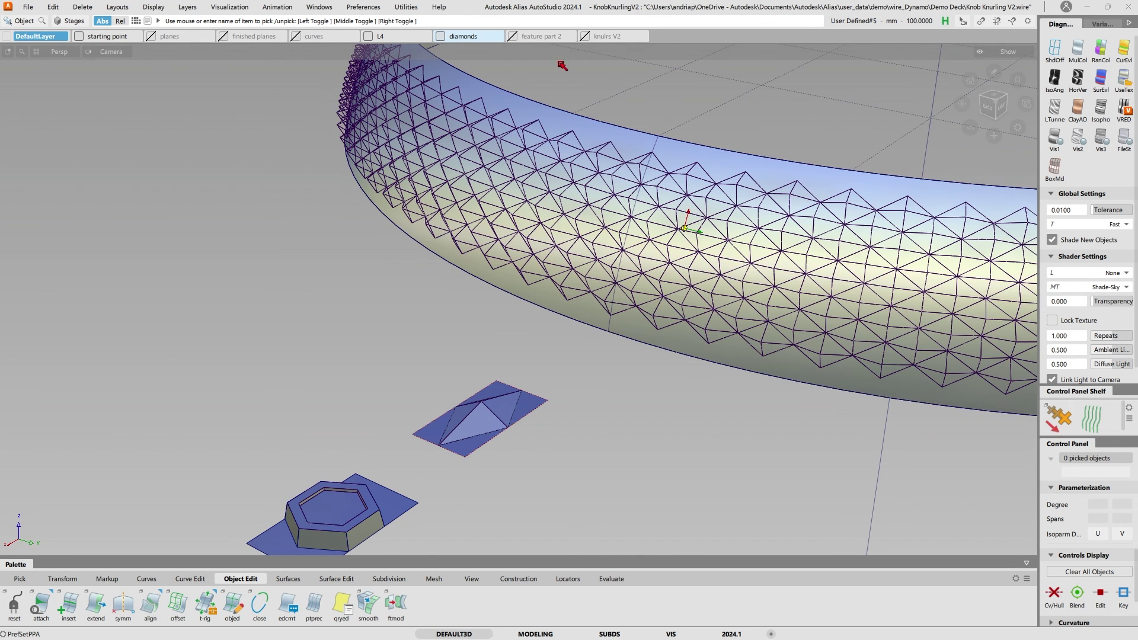
{"action": "left_click", "coordinate": [1124, 80]}
{"action": "mouse_move", "coordinate": [605, 264]}
{"action": "left_mouse_down", "text": "alt+shift"}
{"action": "mouse_move", "coordinate": [652, 246]}
{"action": "mouse_move", "coordinate": [916, 213]}
{"action": "mouse_move", "coordinate": [760, 219]}
{"action": "mouse_move", "coordinate": [786, 214]}
{"action": "left_mouse_up", "text": "alt+shift"}
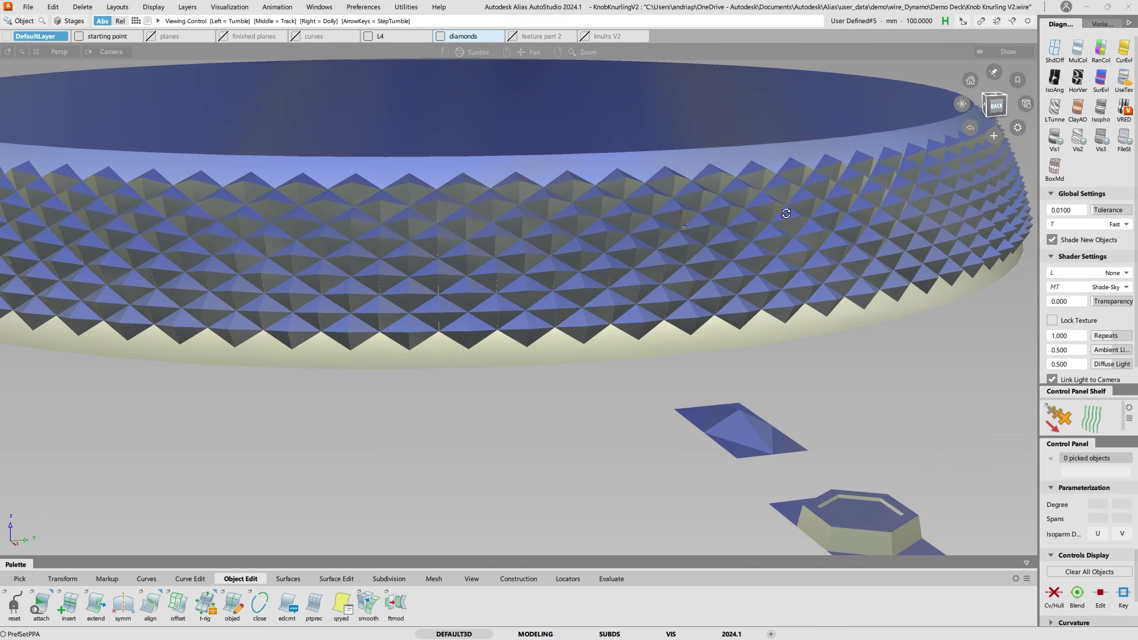
- Replace the diamonds layer with the knulrs V2 layer and inspect the hexagonal knurling around the knob without wireframe lines
{"action": "left_click", "coordinate": [441, 36]}
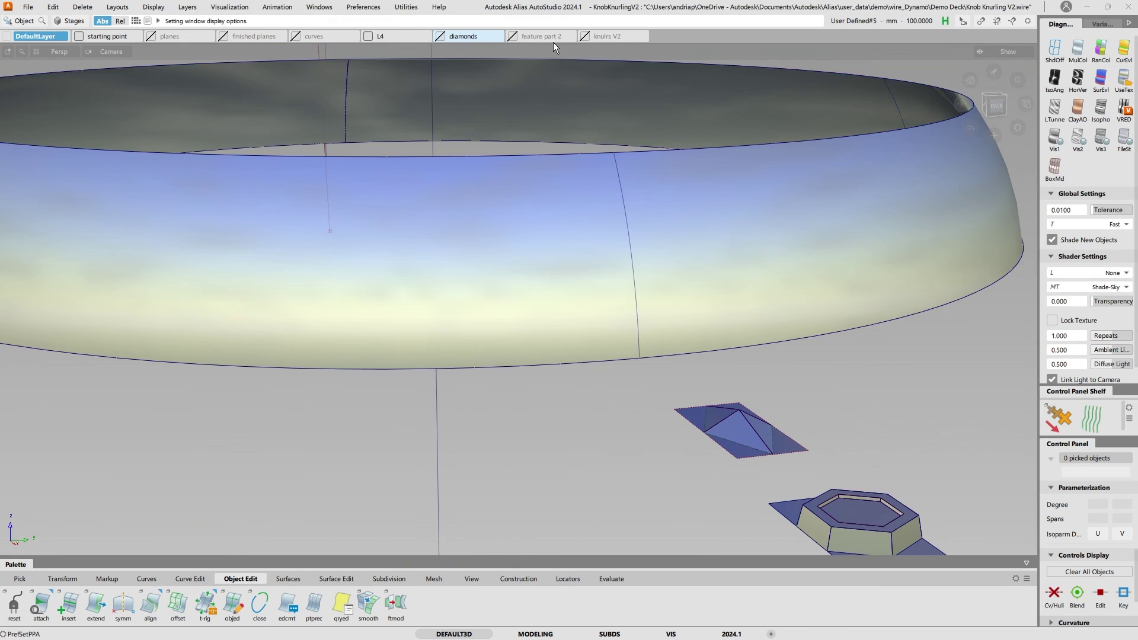
{"action": "left_click", "coordinate": [585, 36]}
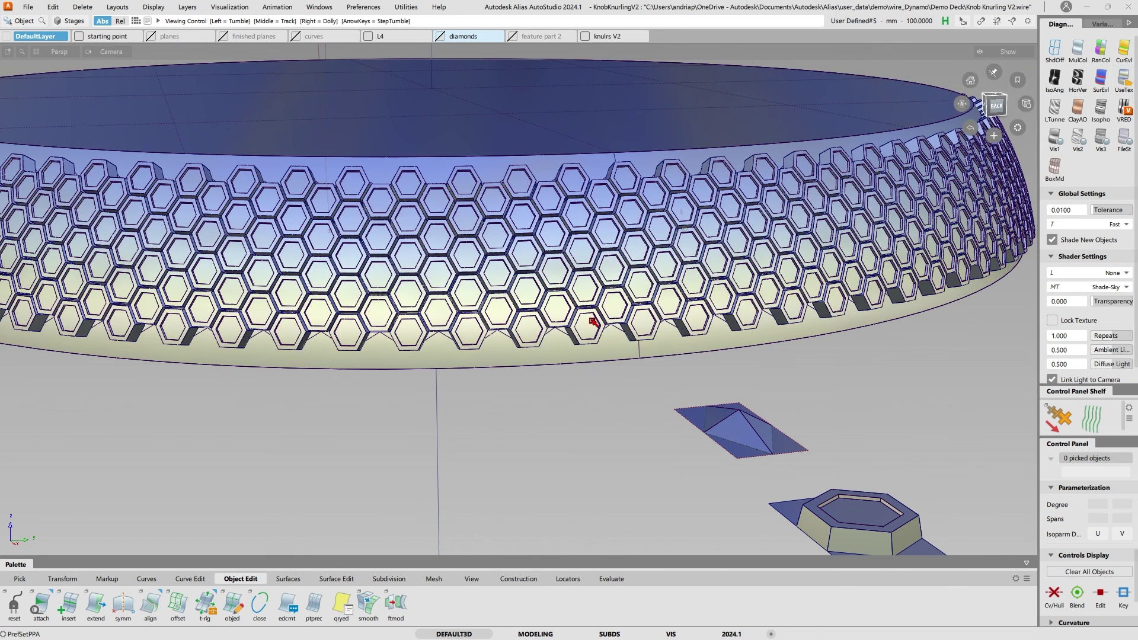
{"action": "left_click_drag", "start_coordinate": [593, 320], "coordinate": [501, 348], "text": "alt+shift"}
{"action": "key", "text": "F12"}
{"action": "left_click_drag", "start_coordinate": [568, 314], "coordinate": [685, 326], "text": "alt+shift"}
{"action": "middle_click_drag", "start_coordinate": [685, 326], "coordinate": [344, 321], "text": "alt+shift"}
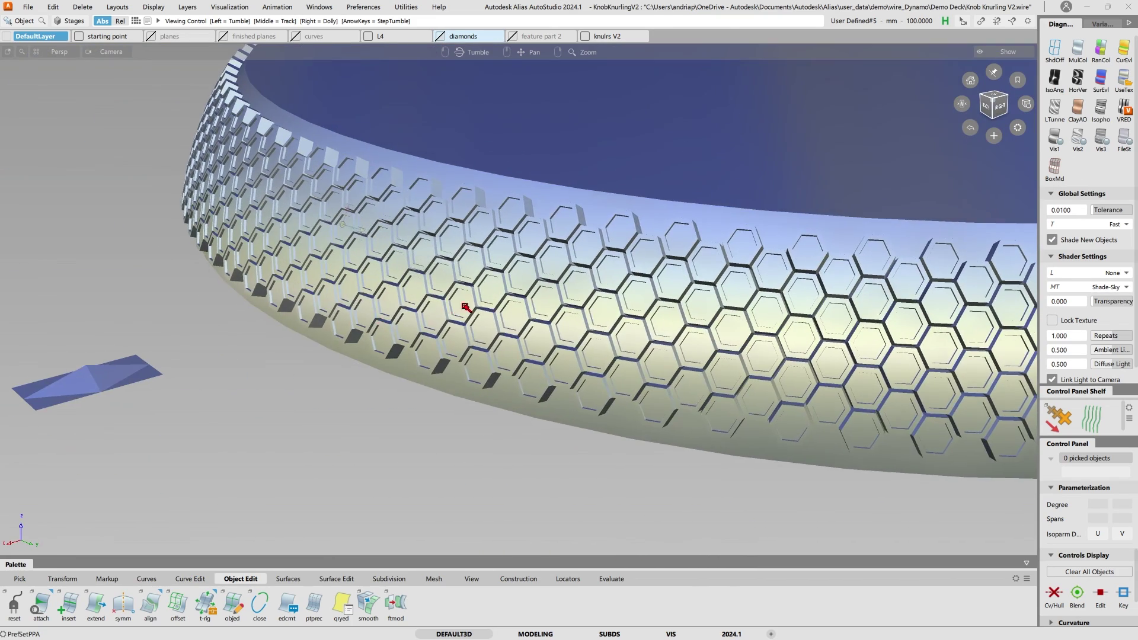
{"action": "left_click_drag", "start_coordinate": [465, 308], "coordinate": [504, 296], "text": "alt+shift"}
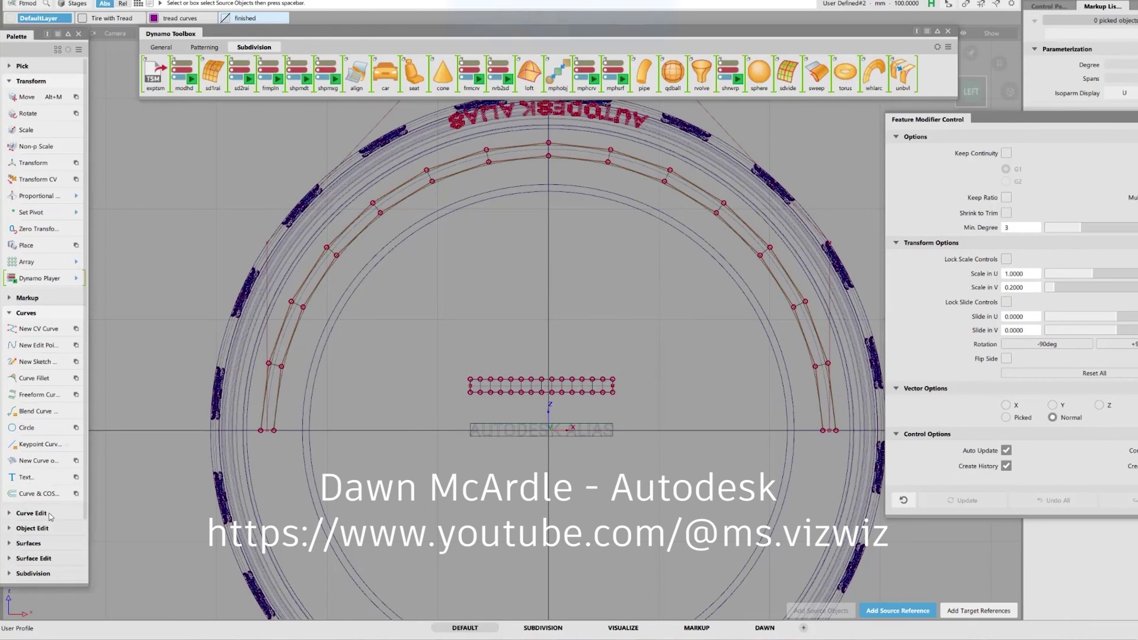
- Reverse the direction of the long curve of the flat reference strip above the flat AUTODESK ALIAS text in the tire model
{"action": "left_click", "coordinate": [50, 514]}
{"action": "left_click", "coordinate": [131, 634]}
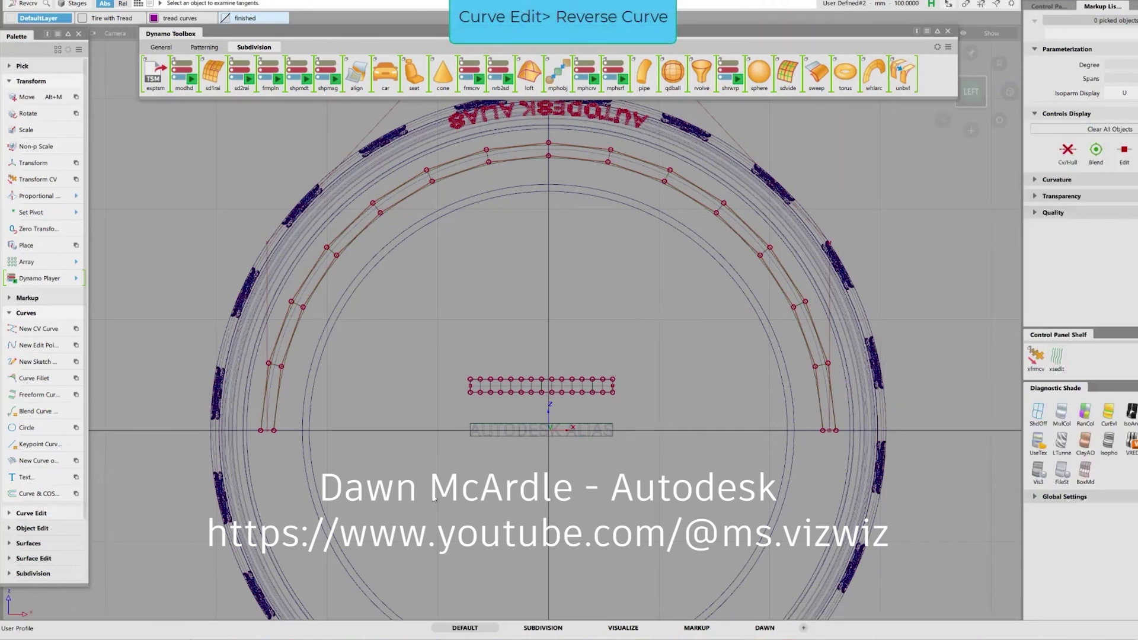
{"action": "left_click", "coordinate": [530, 397]}
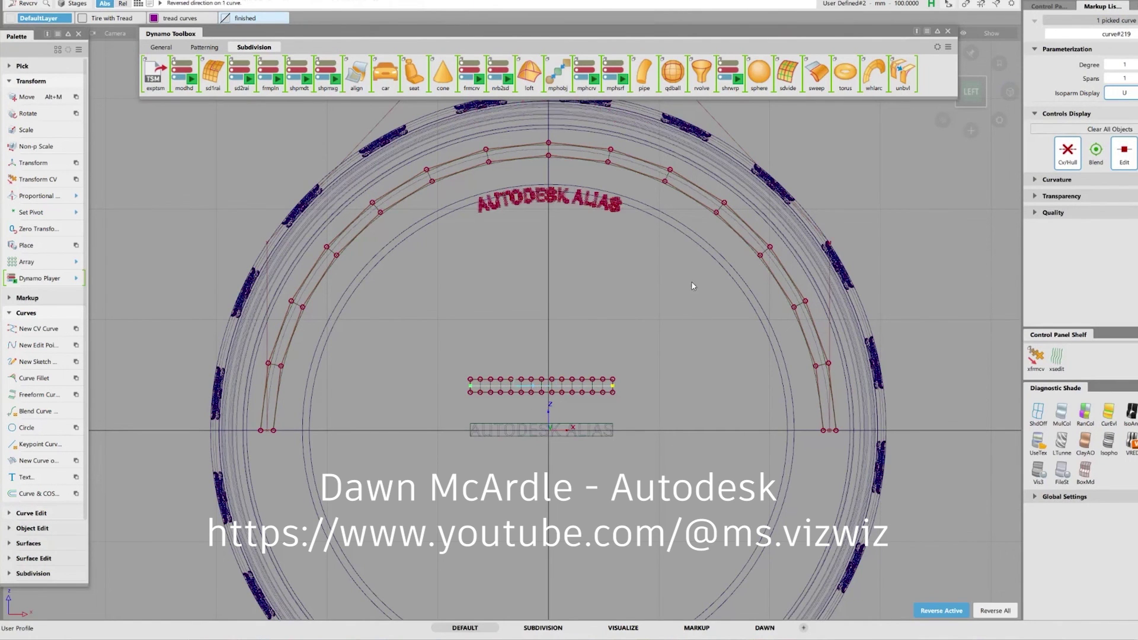
{"action": "left_click_drag", "start_coordinate": [692, 282], "coordinate": [662, 299], "text": "ctrl+shift"}
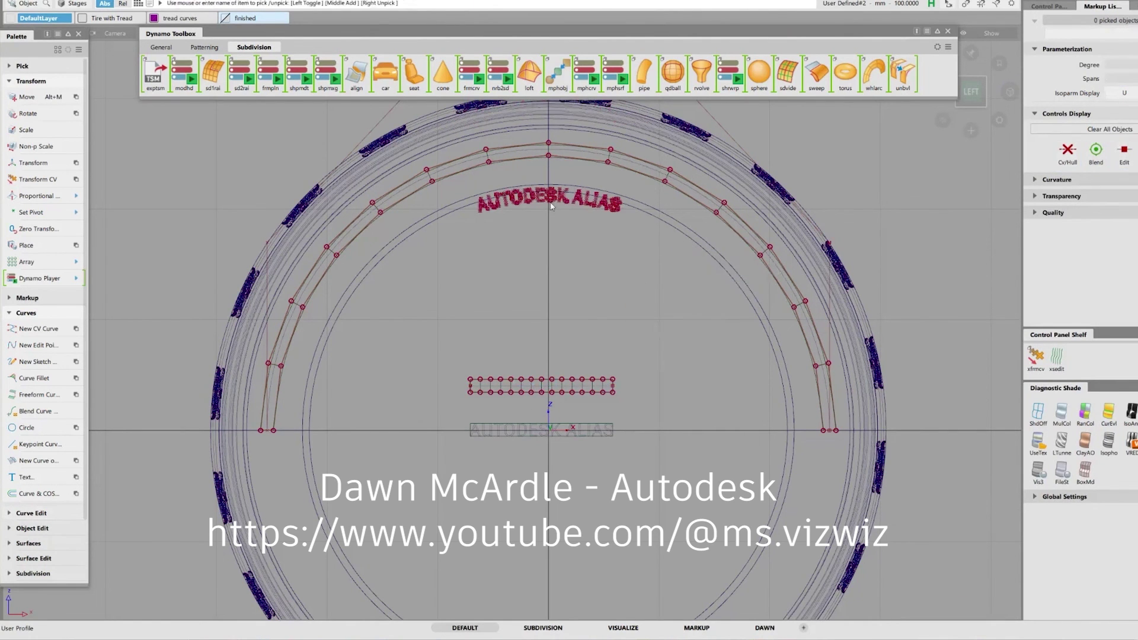
- Pick the arched AUTODESK ALIAS text curves and hide their CVs and hulls
{"action": "left_click", "coordinate": [581, 215]}
{"action": "left_click", "coordinate": [1119, 157]}
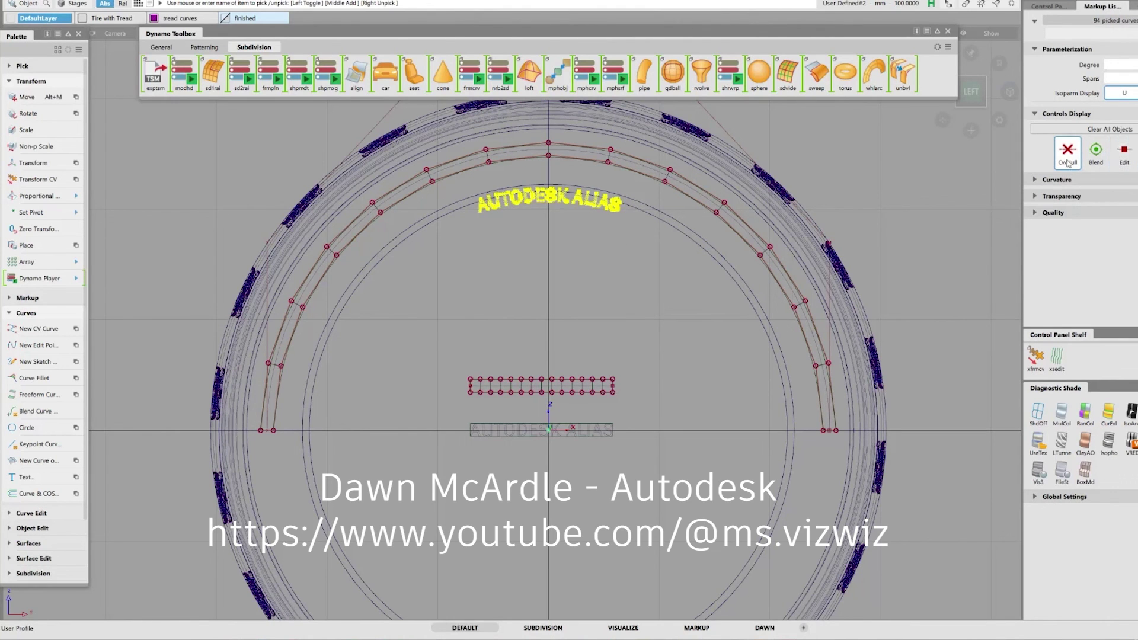
{"action": "left_click", "coordinate": [1067, 159]}
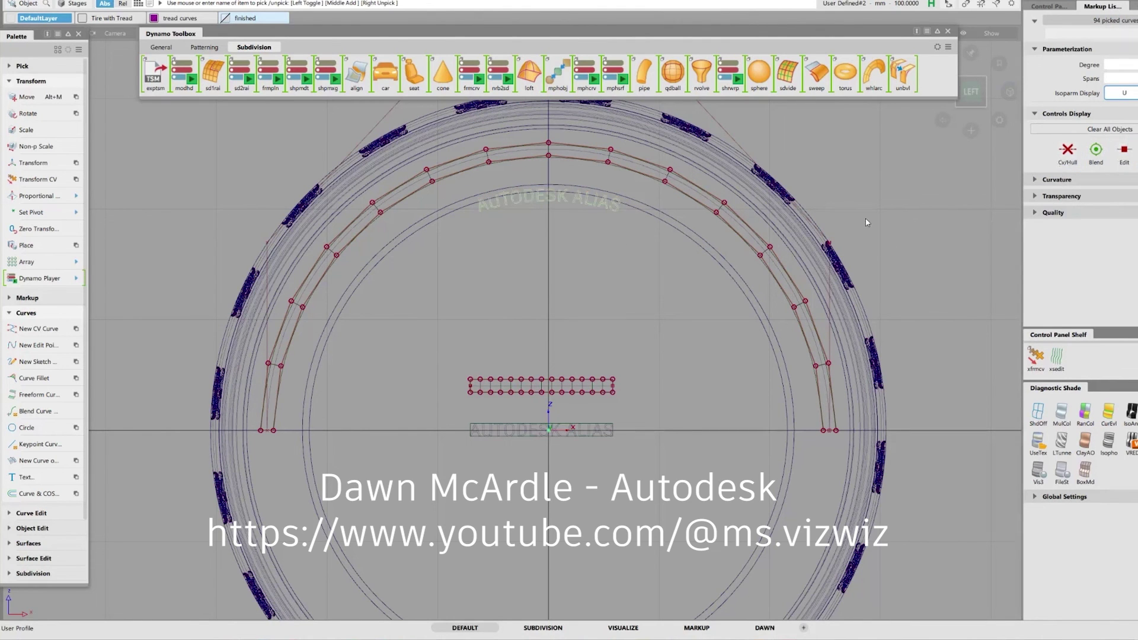